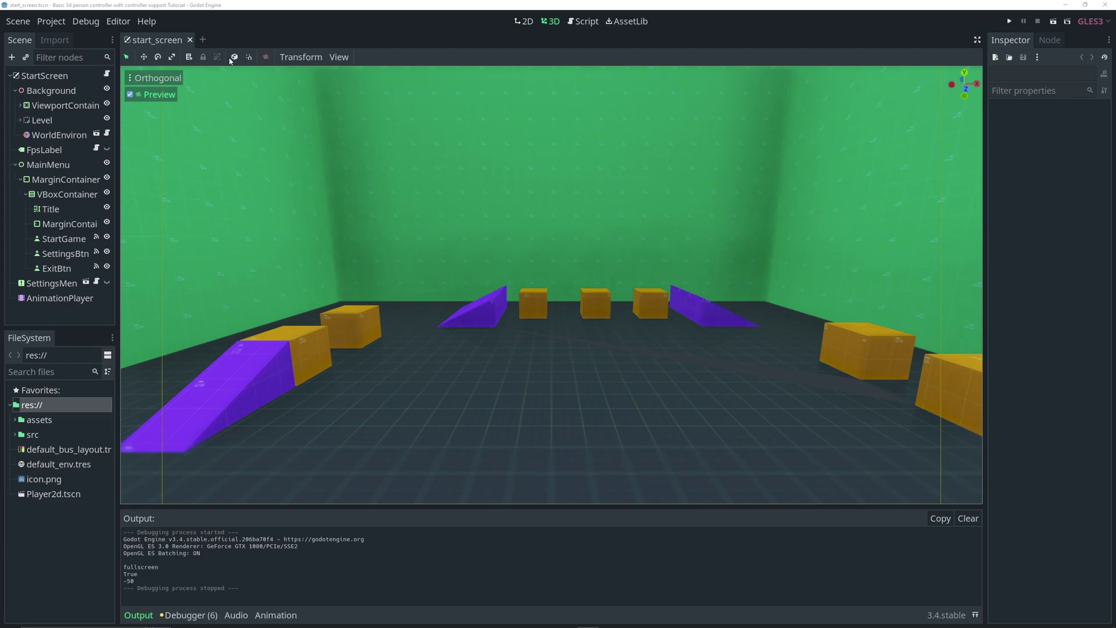
- Create a new scene with a CanvasLayer as its root node and rename the root to StartMenu
left_click(203, 39)
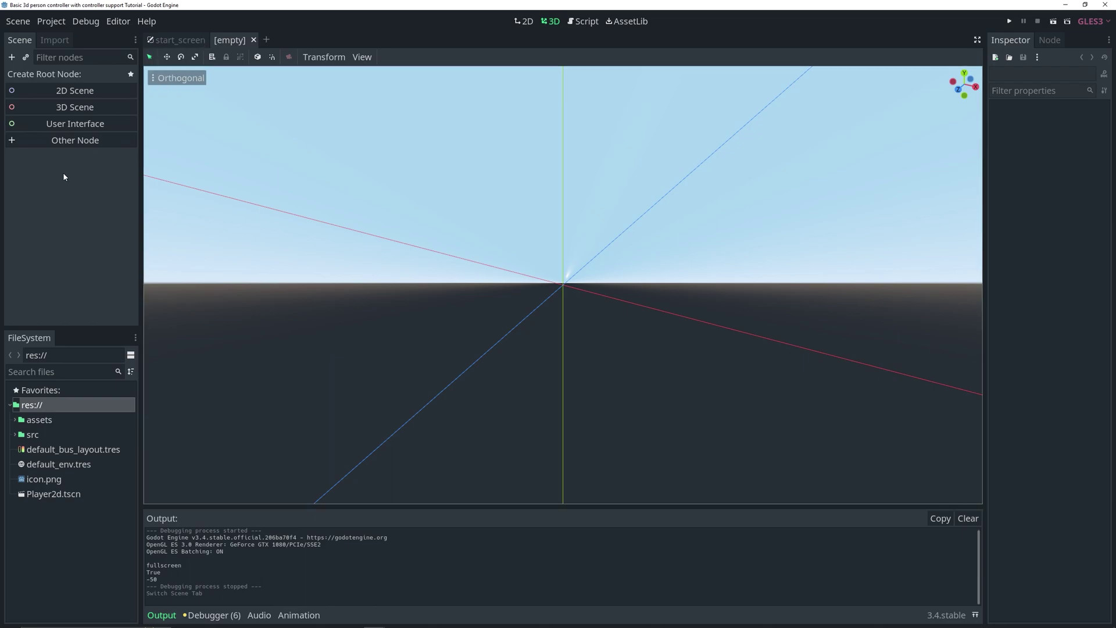
key("ctrl+a")
type("can")
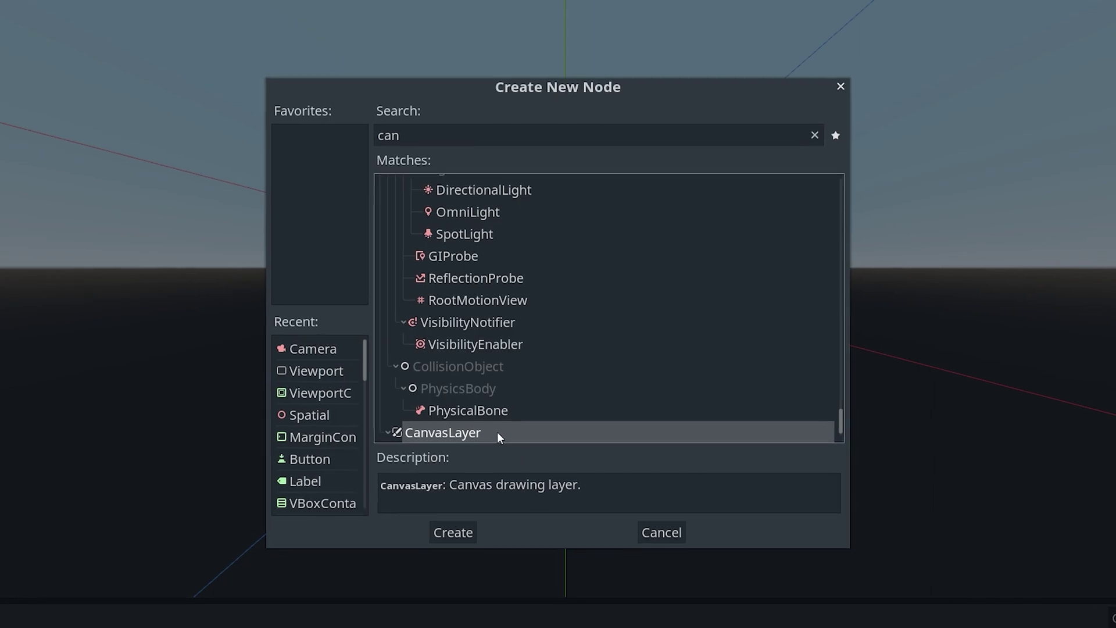
double_click(498, 432)
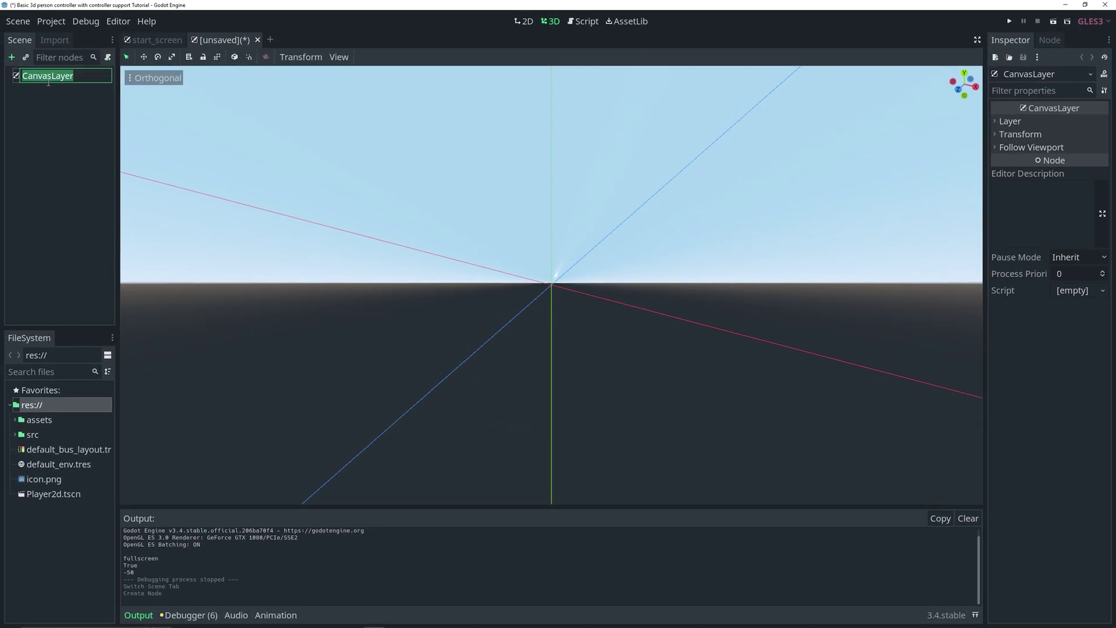
type("StartMenu")
key("Return")
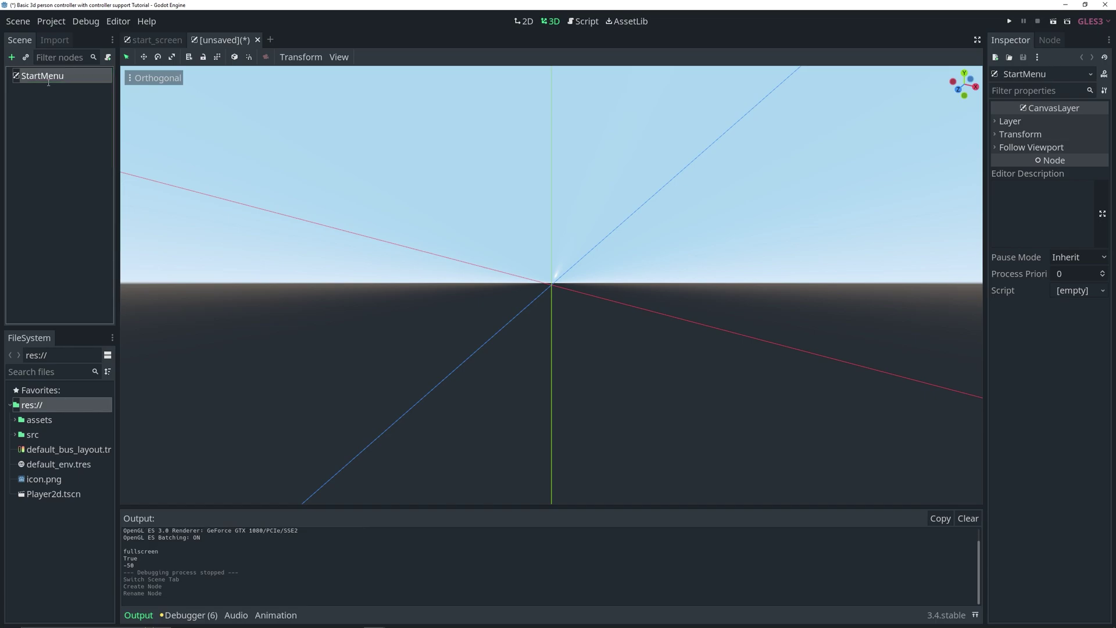
- Add a Control node named Menu under StartMenu and apply the Full Rect layout to it
key("ctrl+a")
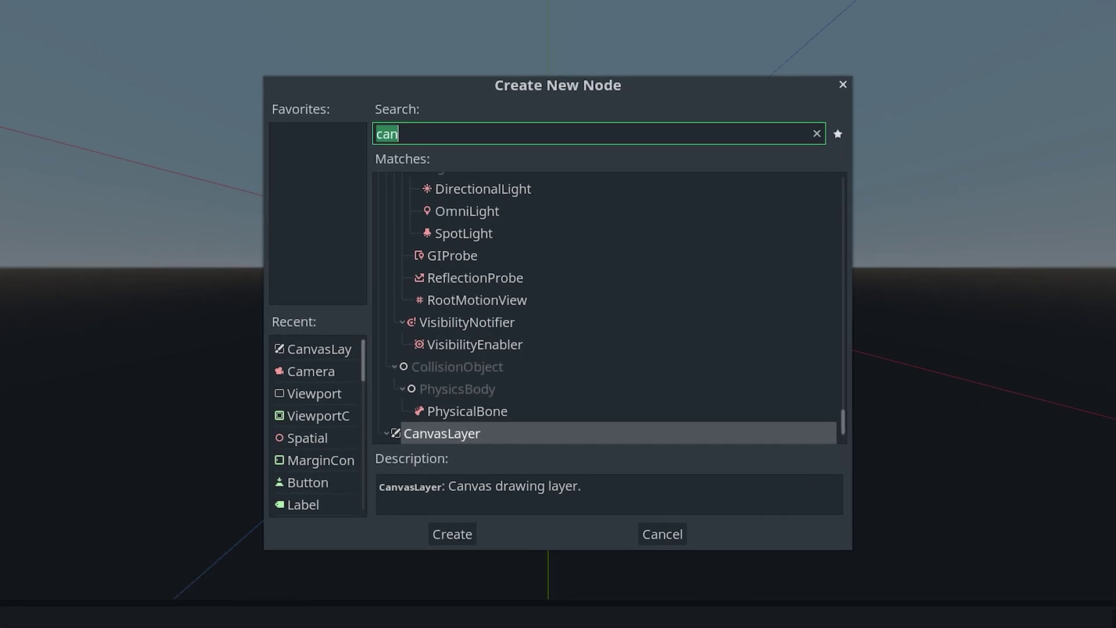
type("contro;")
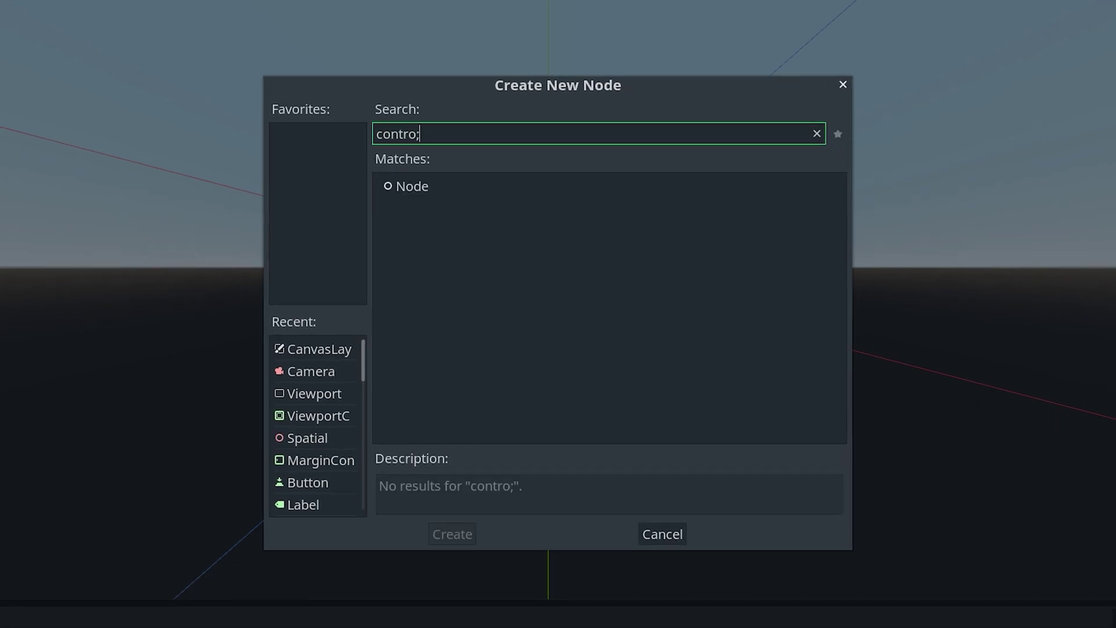
key("BackSpace")
type("l")
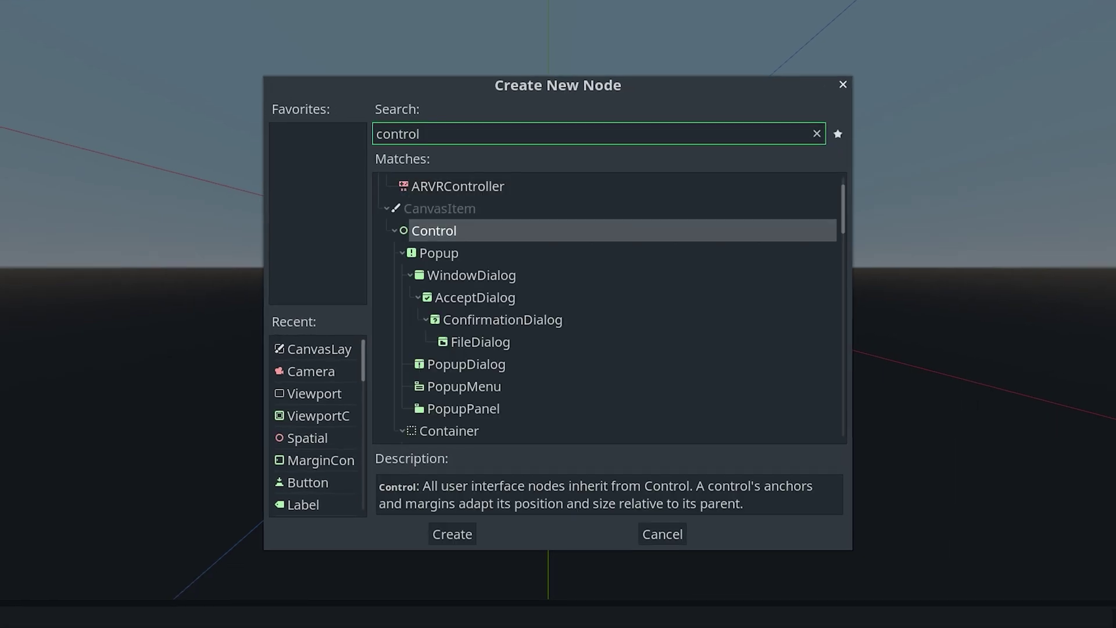
left_click(407, 232)
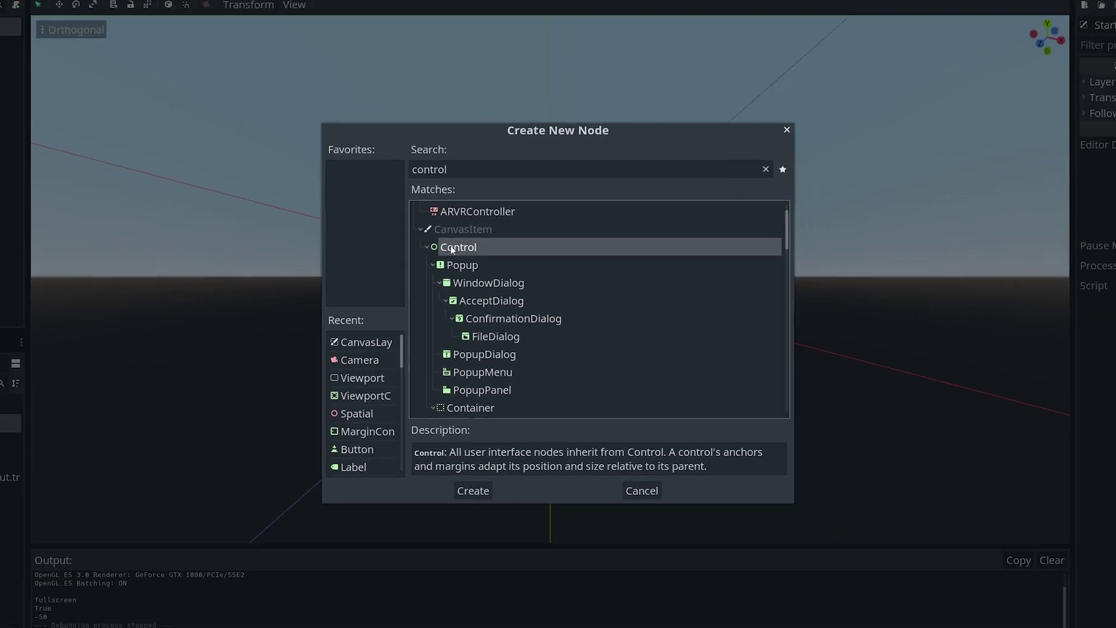
double_click(449, 245)
double_click(58, 91)
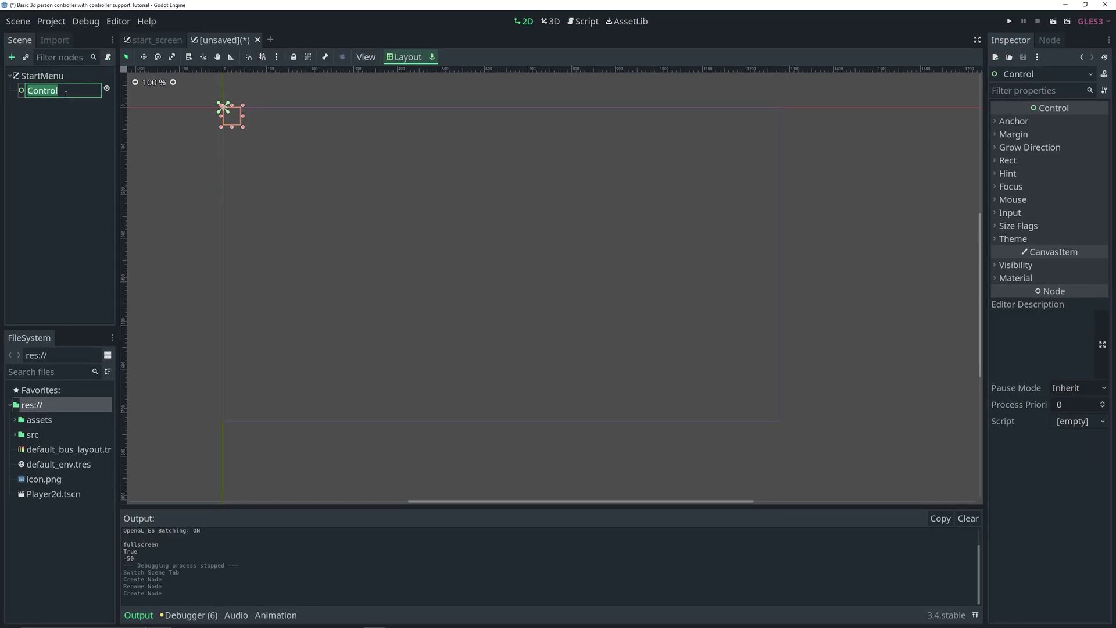
type("Menu")
key("Return")
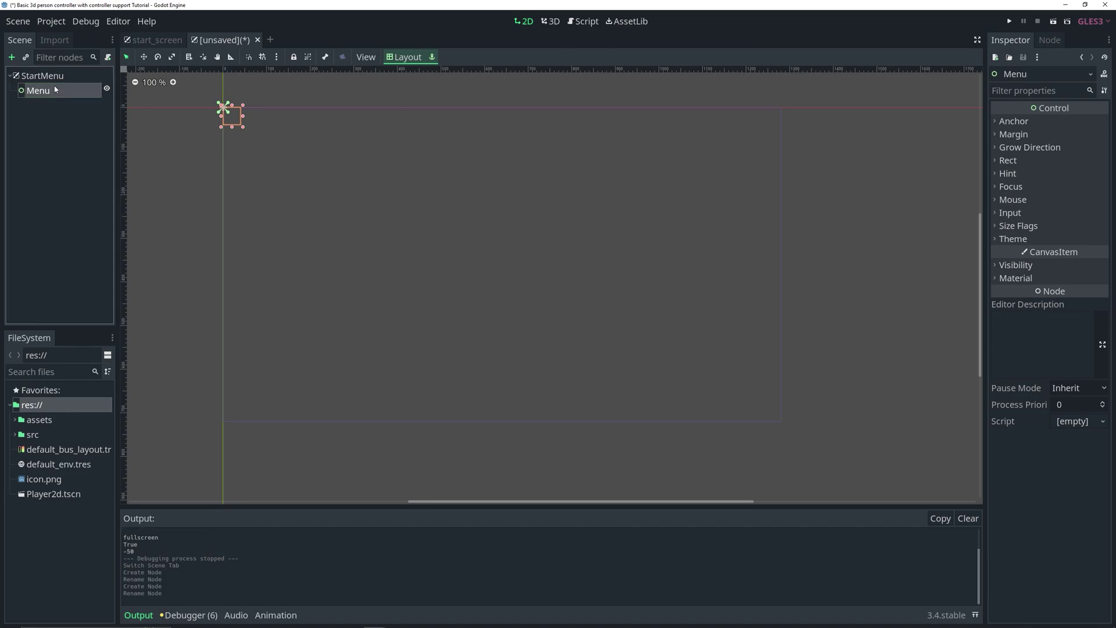
left_click(407, 57)
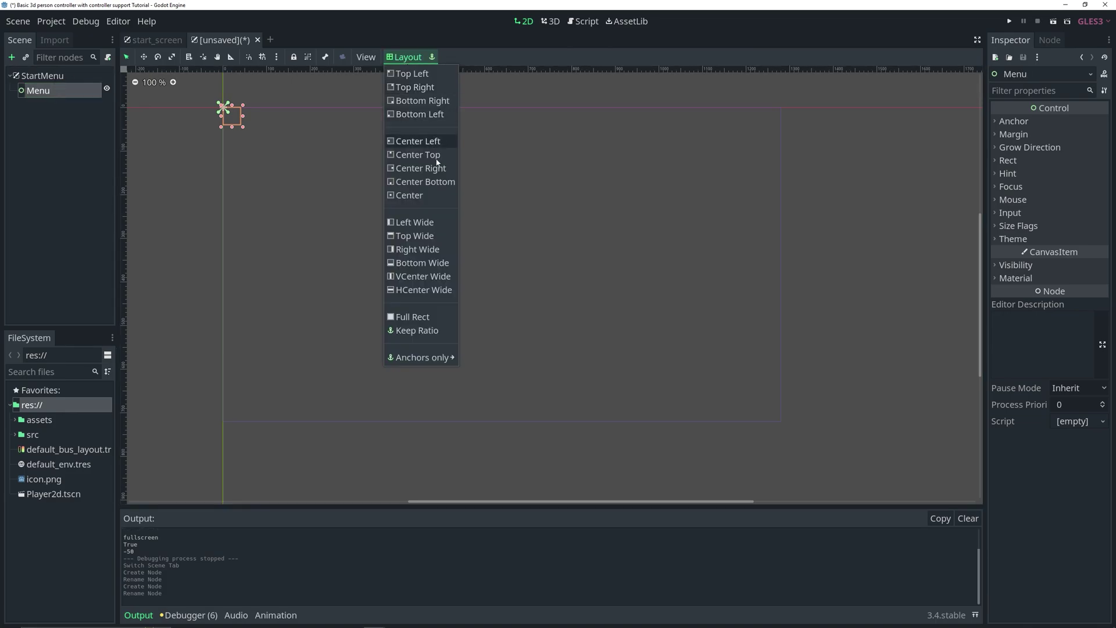
left_click(432, 317)
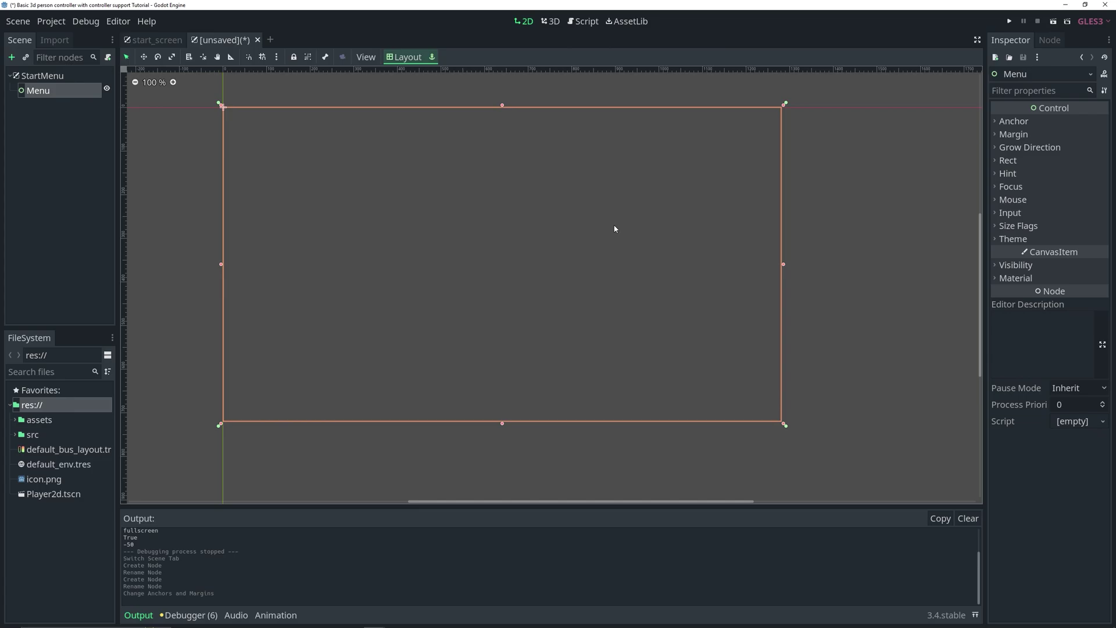
- Add a MarginContainer under Menu and apply the Full Rect layout to it
key("ctrl+a")
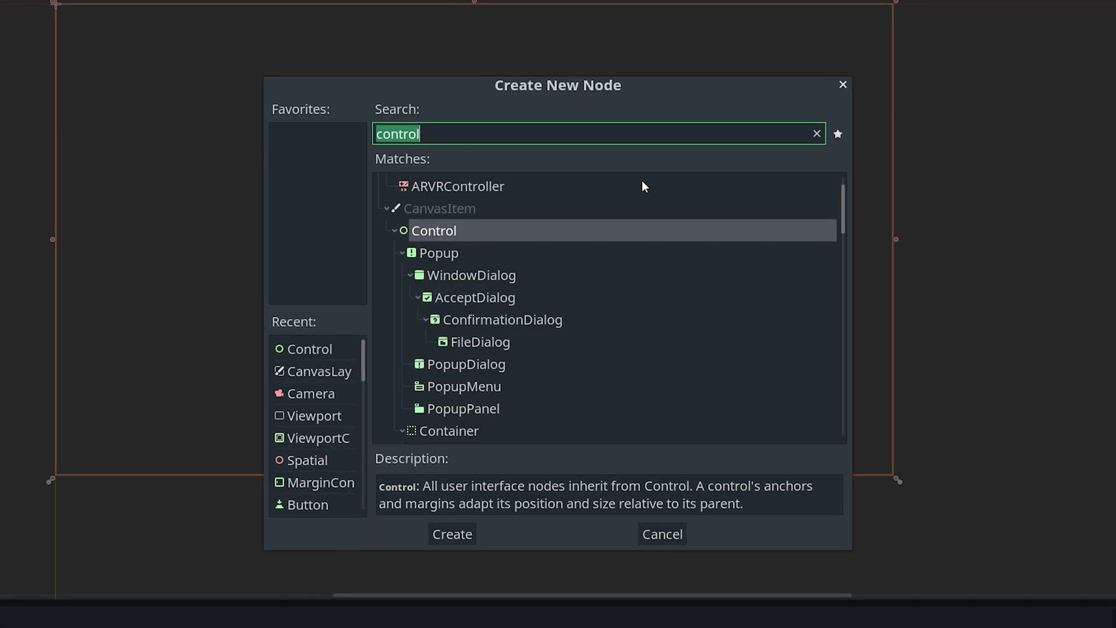
type("margin")
key("Return")
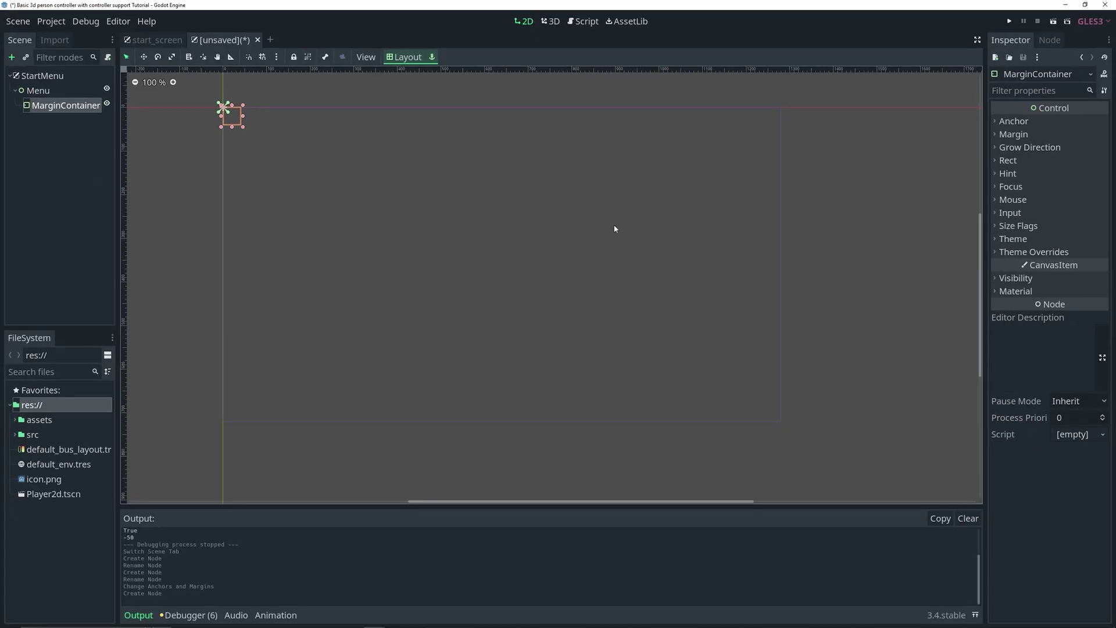
left_click(407, 57)
left_click(431, 320)
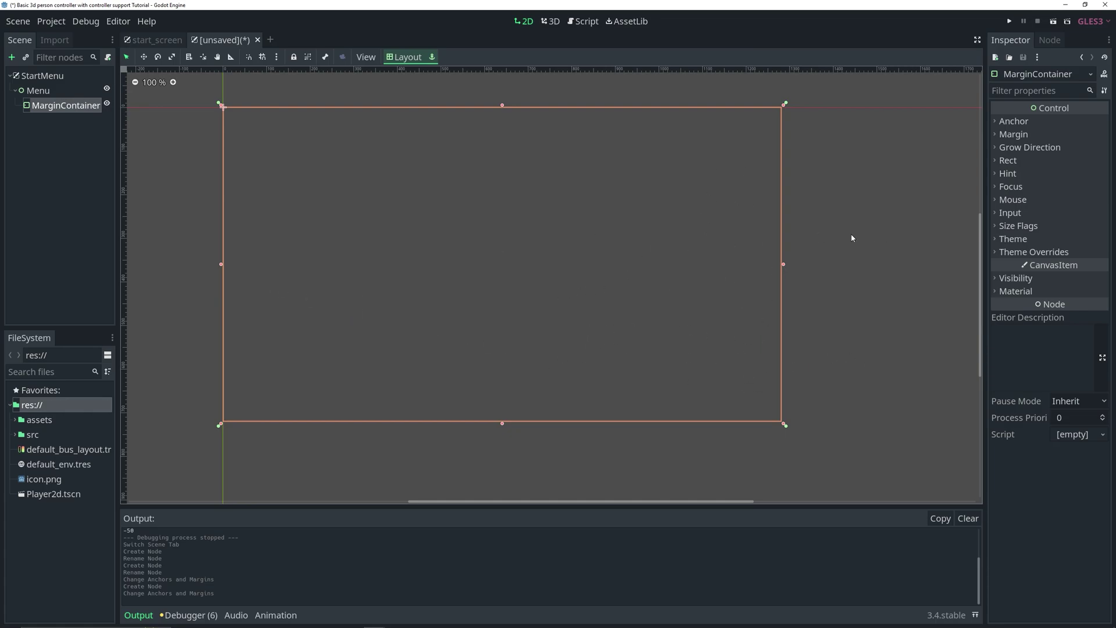
- Override the MarginContainer's theme constants with a top margin of 80 and a left margin of 60
left_click(1032, 252)
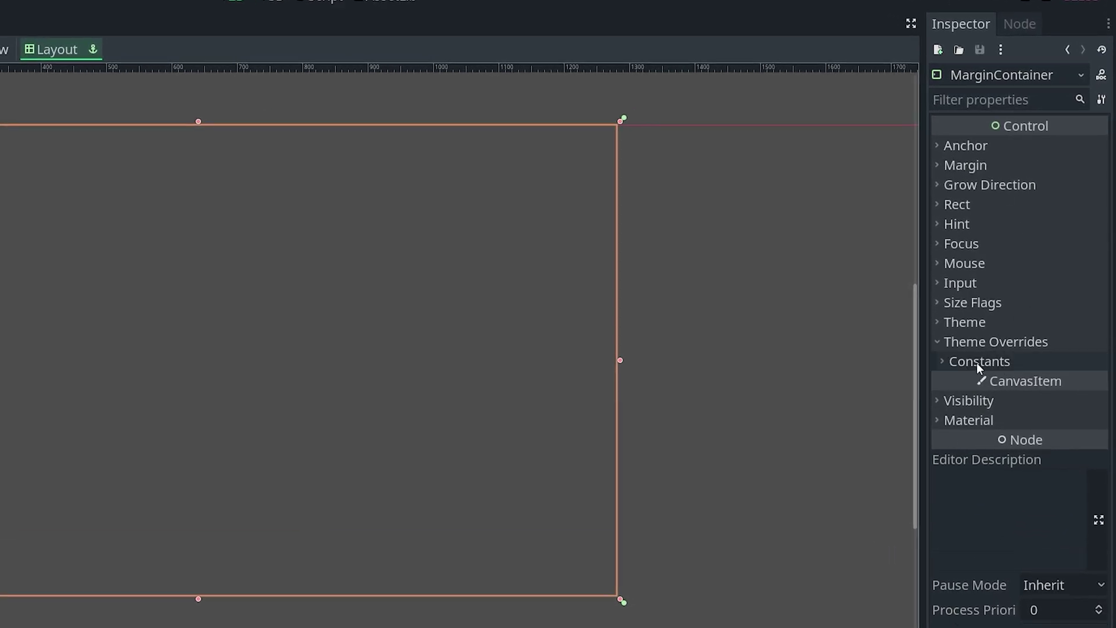
left_click(977, 363)
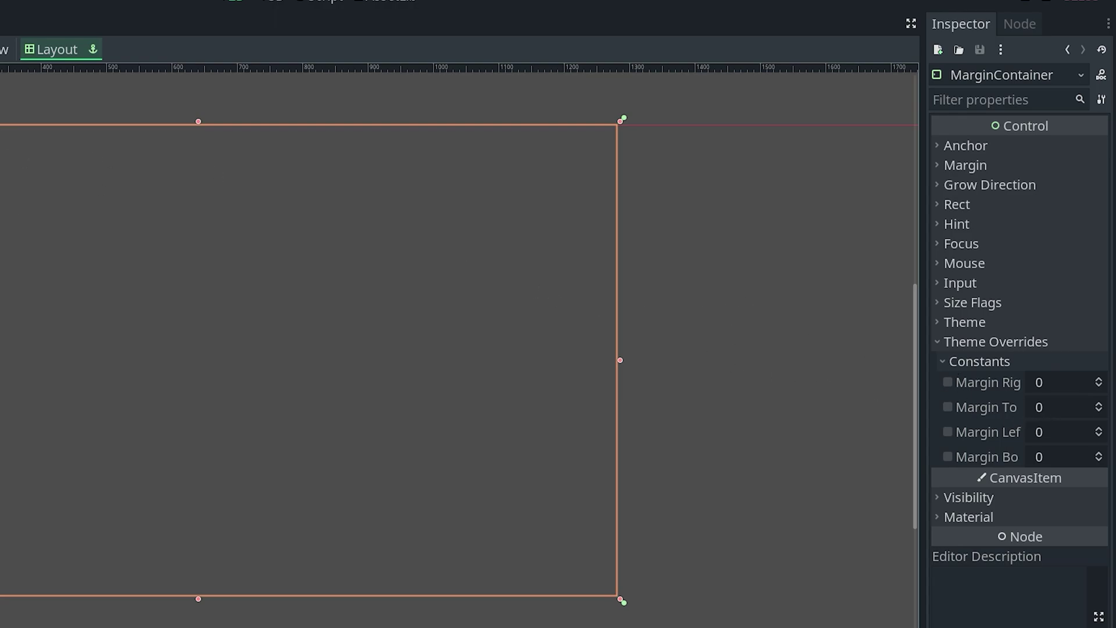
left_click(1064, 409)
type("80")
key("Return")
left_click(1056, 441)
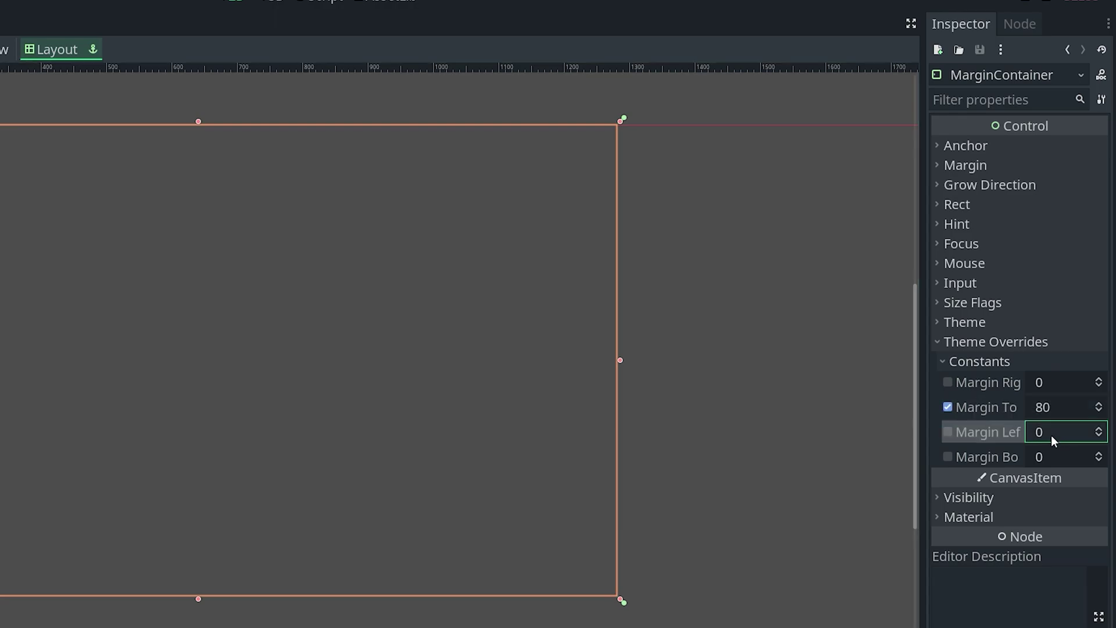
type("60")
key("Return")
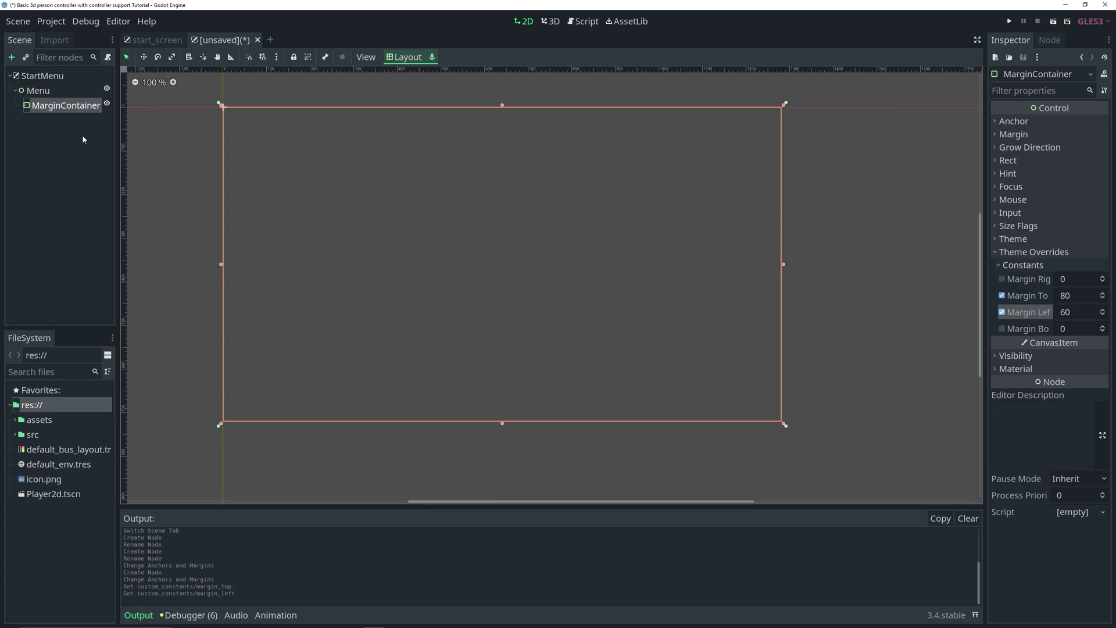
- Add a VBoxContainer inside the MarginContainer and compare its area with that of its parent
key("ctrl+a")
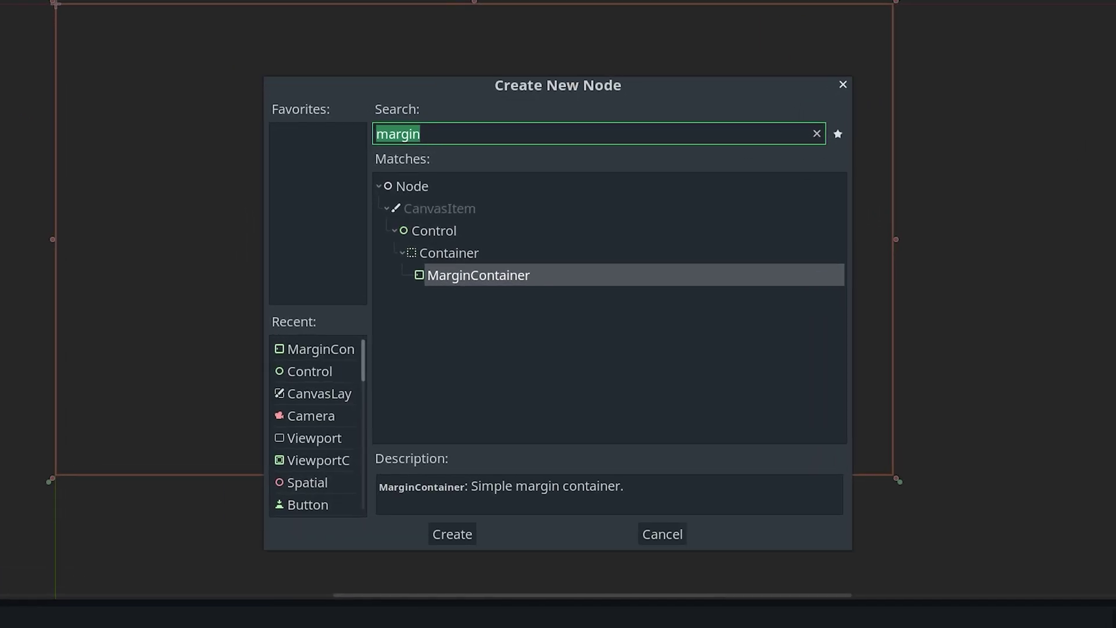
type("vbo")
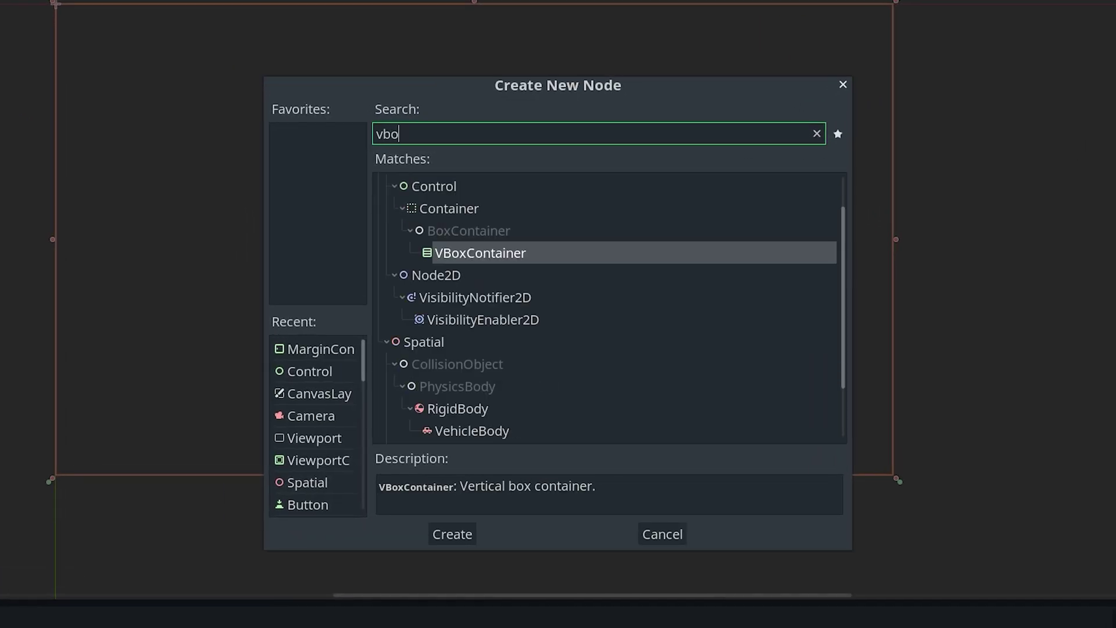
key("Return")
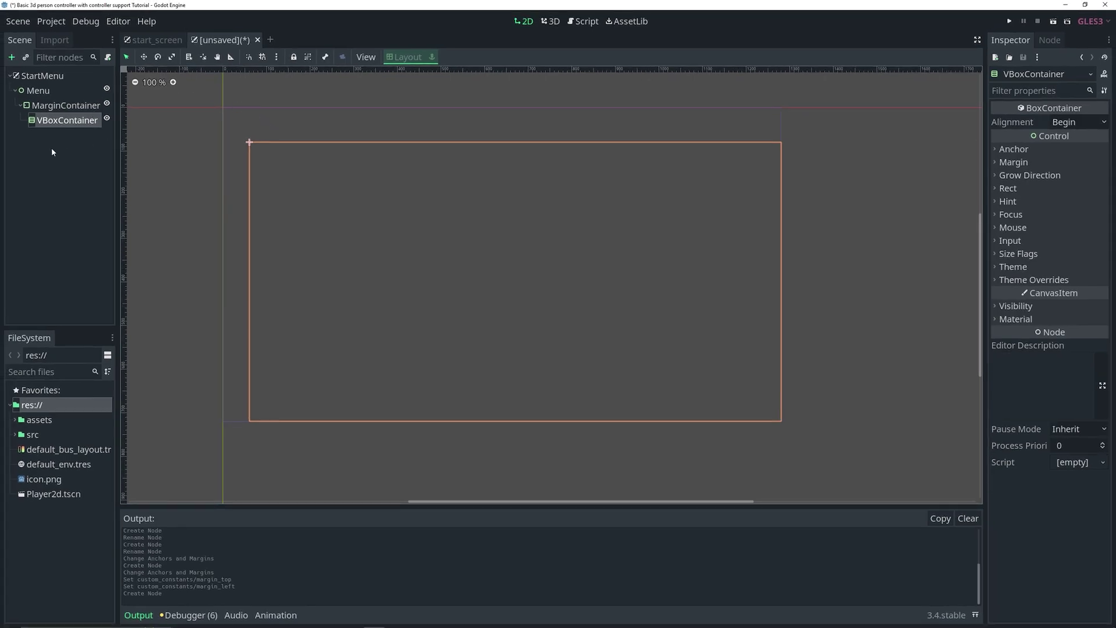
left_click(68, 106)
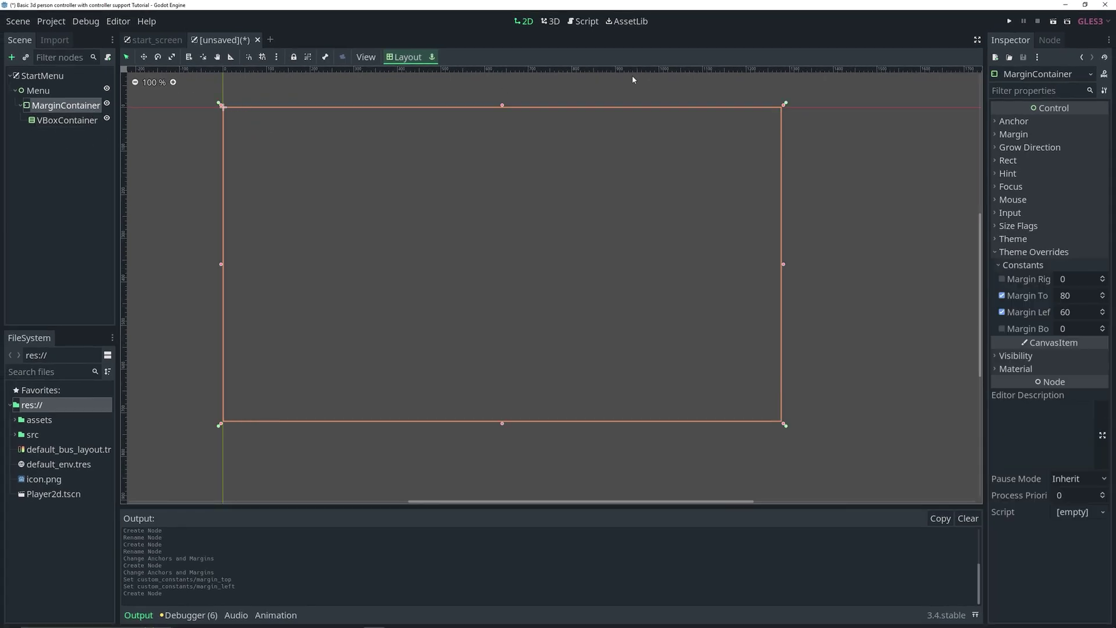
- Add a Label inside the VBoxContainer and set its text to "Game Title"
left_click(65, 122)
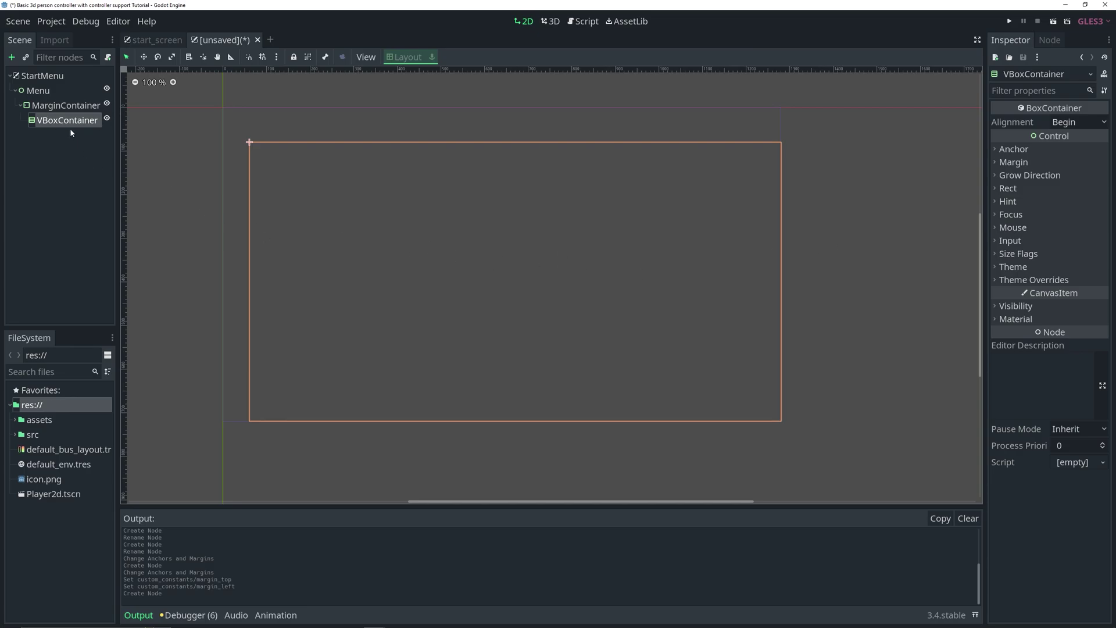
key("ctrl+a")
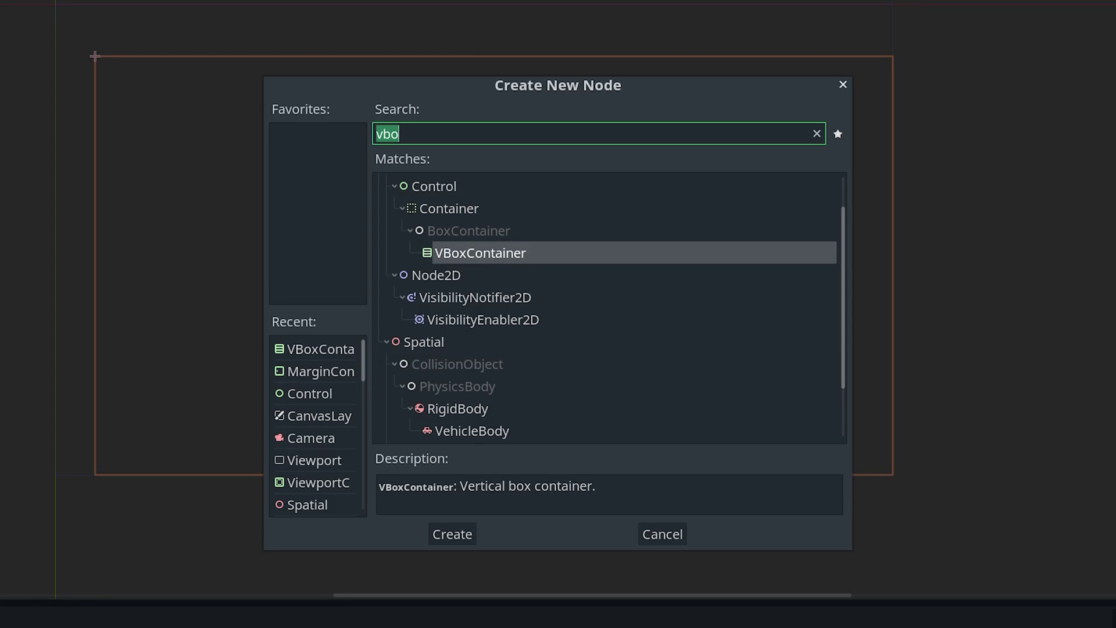
type("Label")
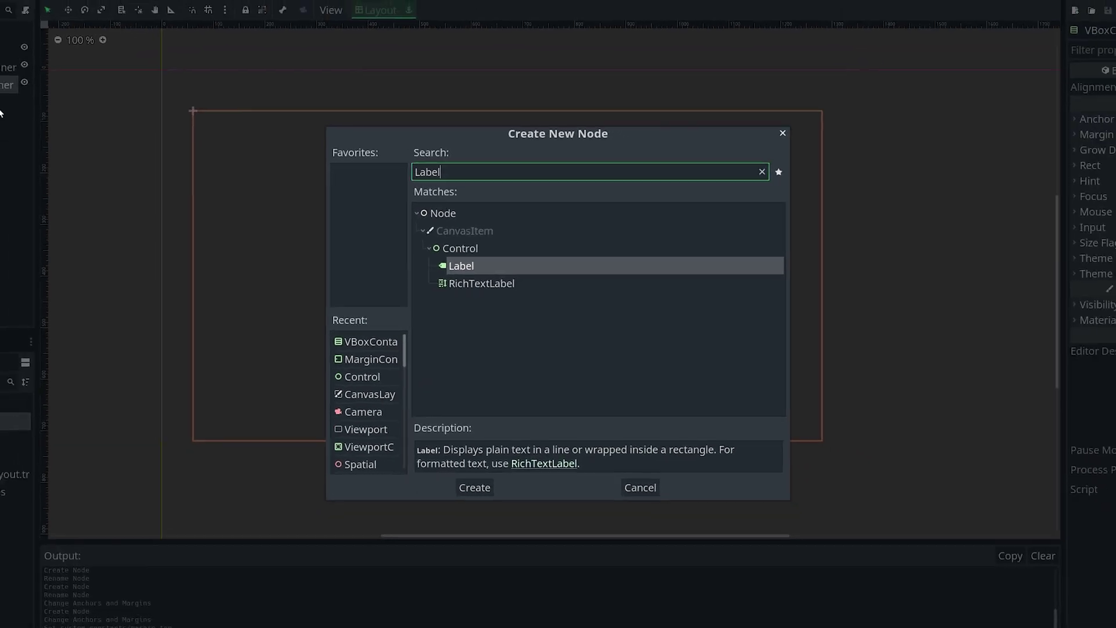
key("Return")
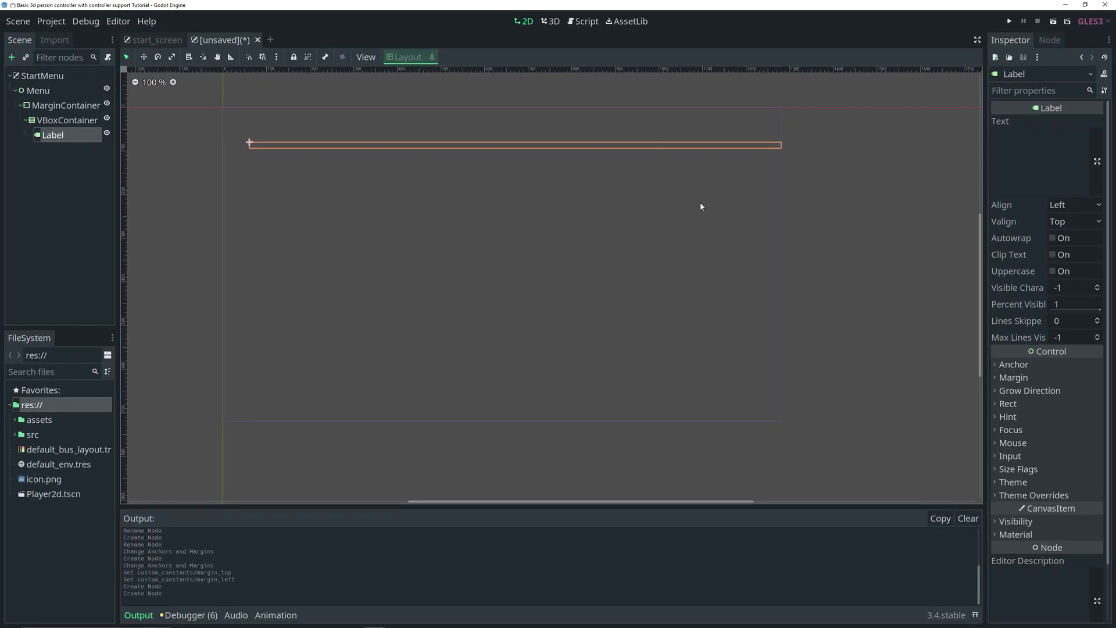
left_click(999, 160)
type("Game Title")
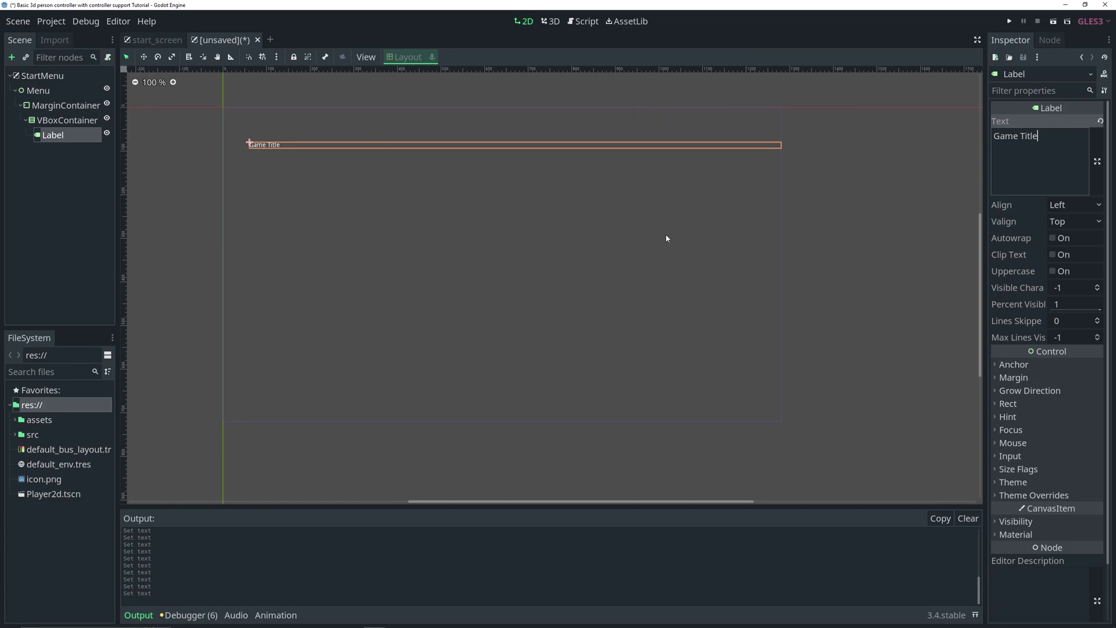
- Expand the font setting in the Game Title label's theme overrides
left_click(1034, 495)
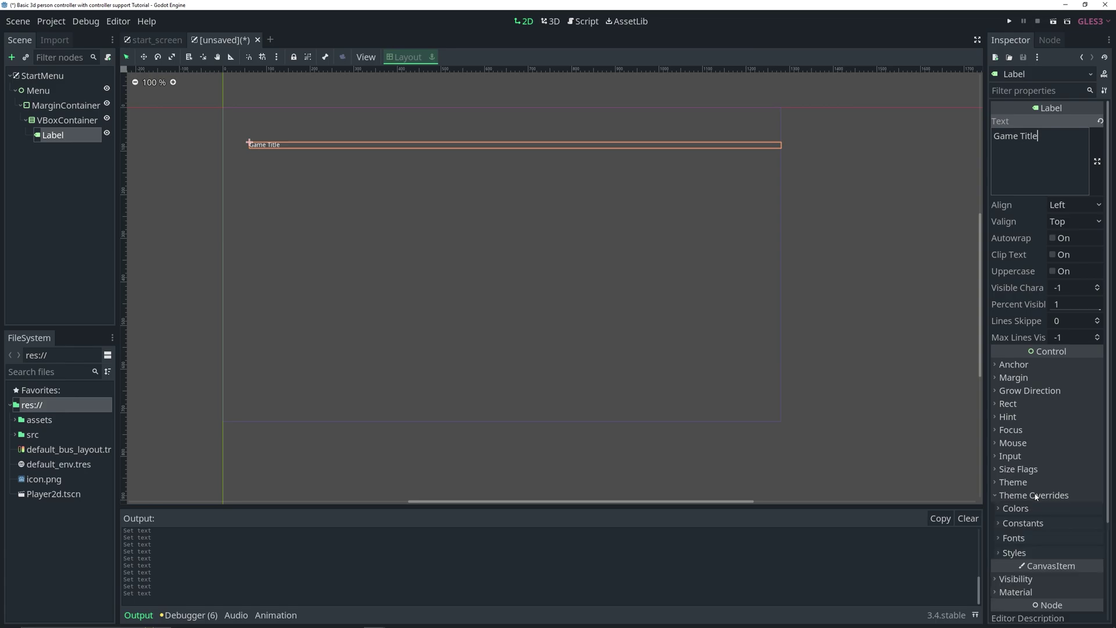
left_click(1017, 539)
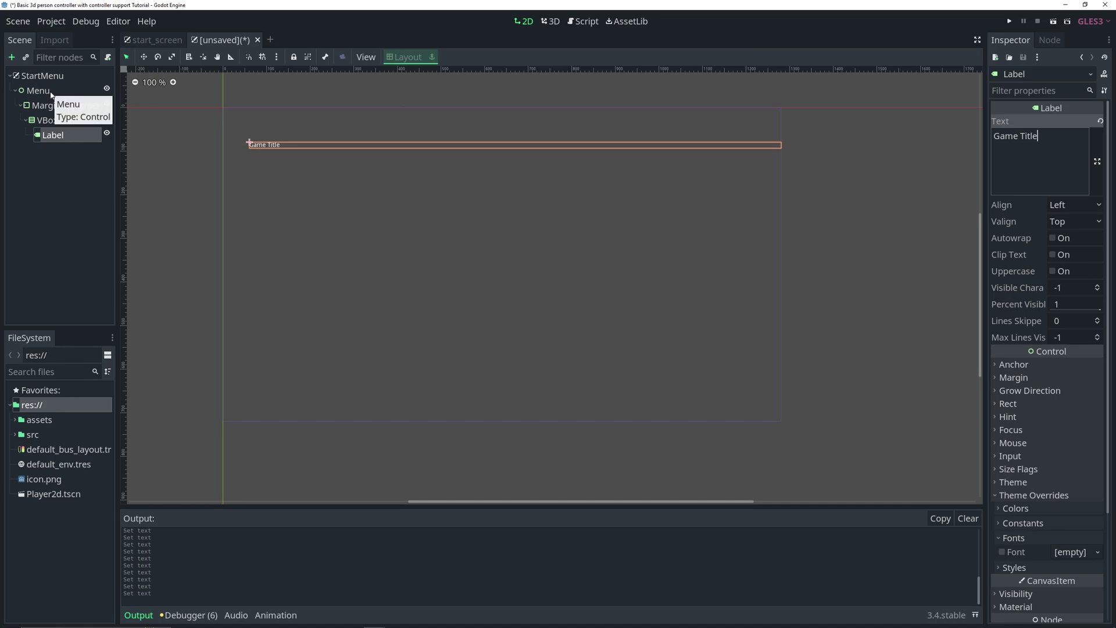
mouse_move(175, 48)
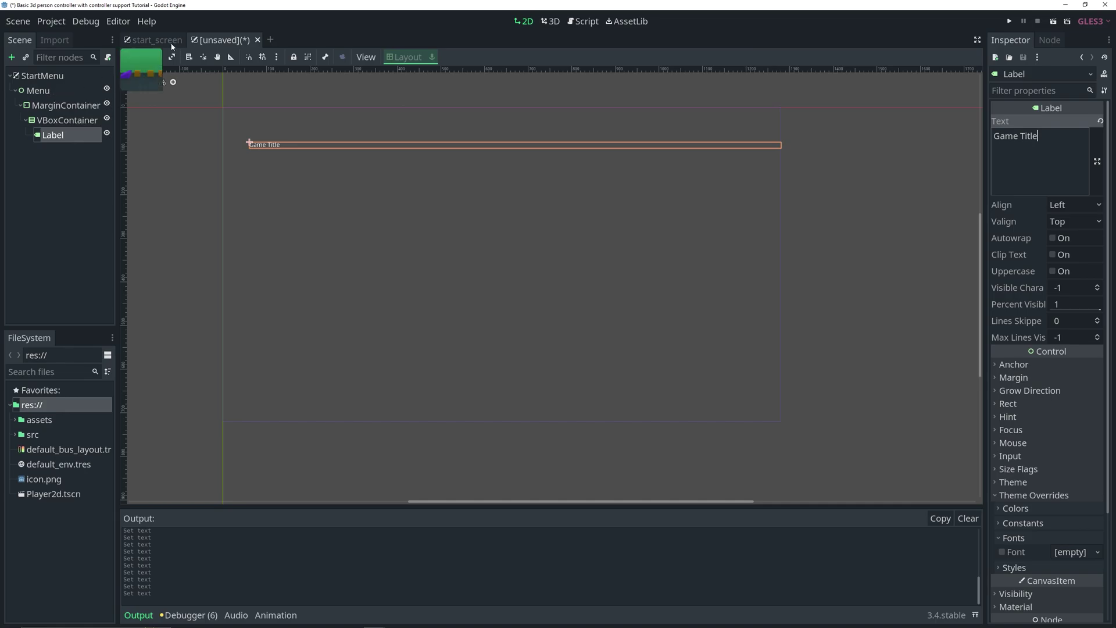
- Load src/gui/default.theme as the Menu node's theme
left_click(49, 91)
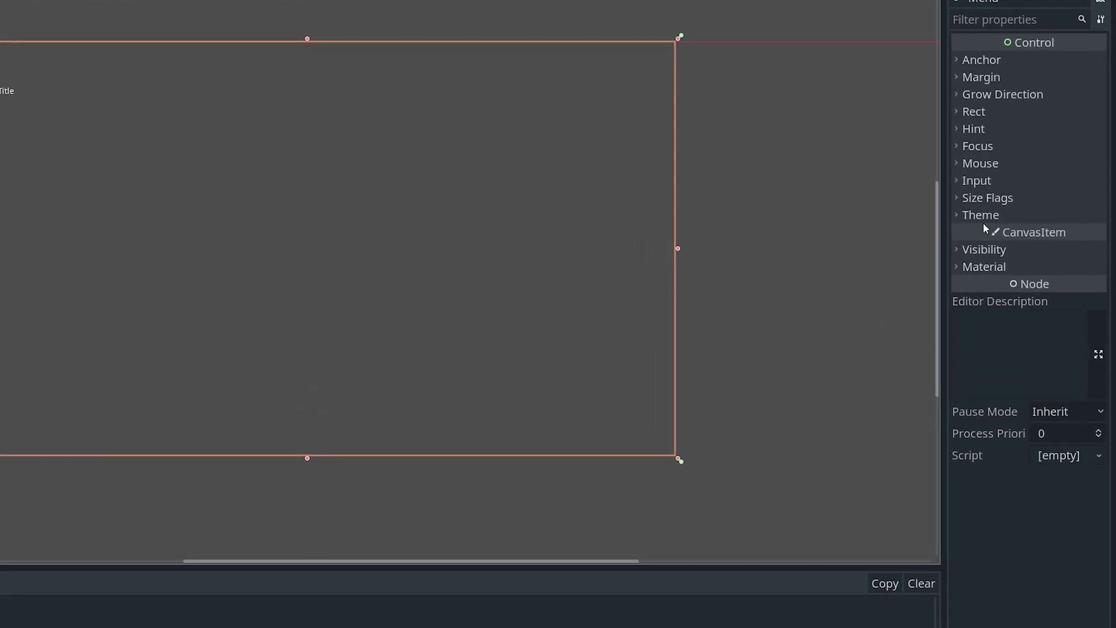
left_click(948, 201)
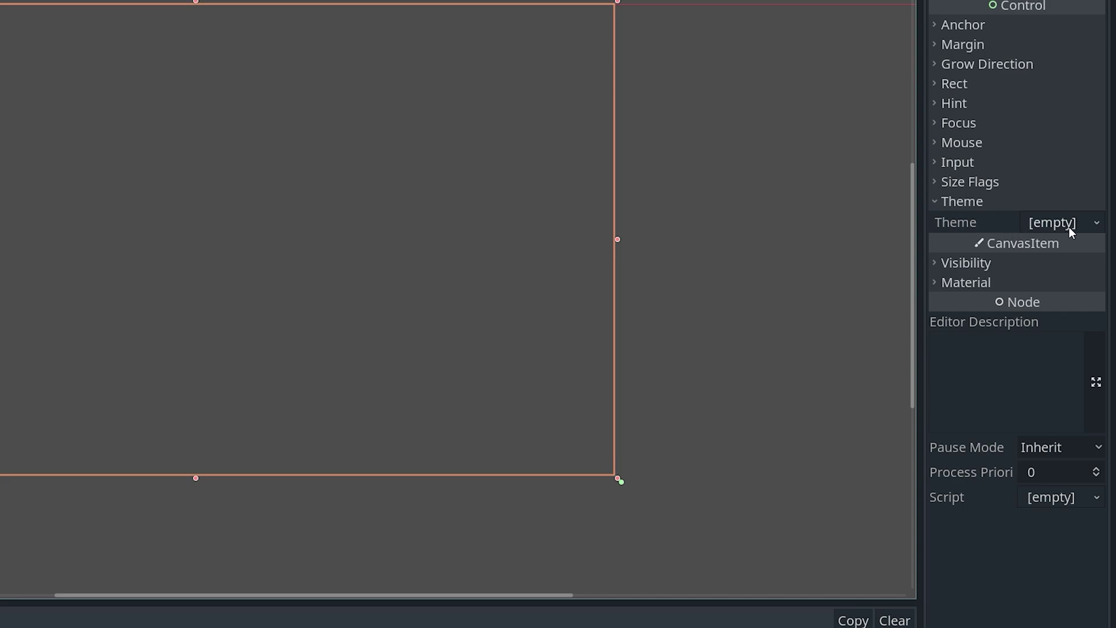
left_click(1098, 225)
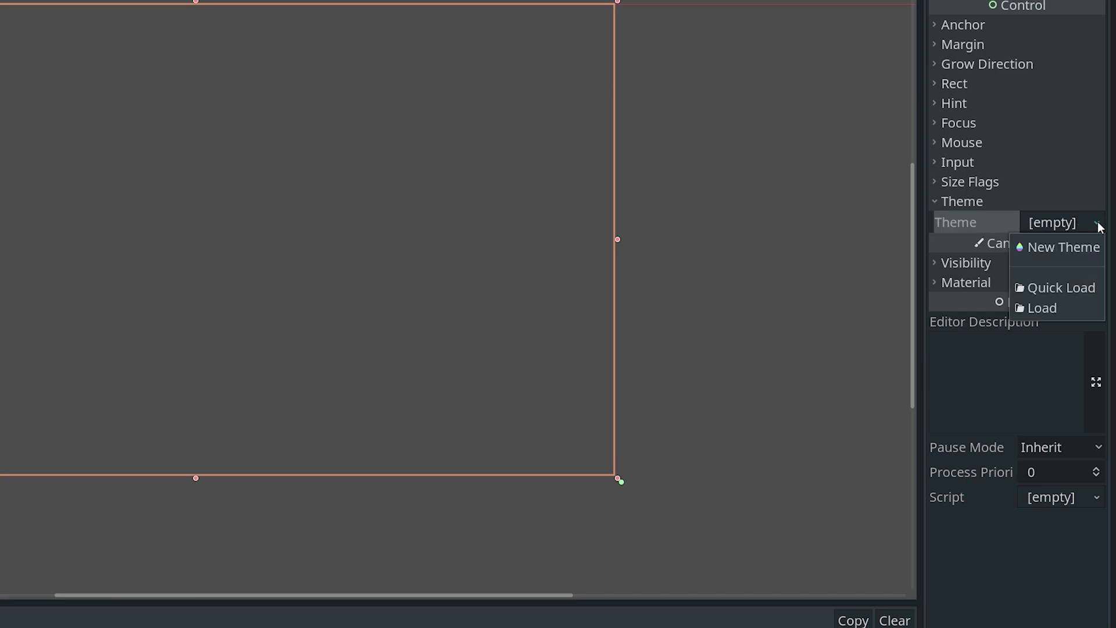
left_click(1070, 289)
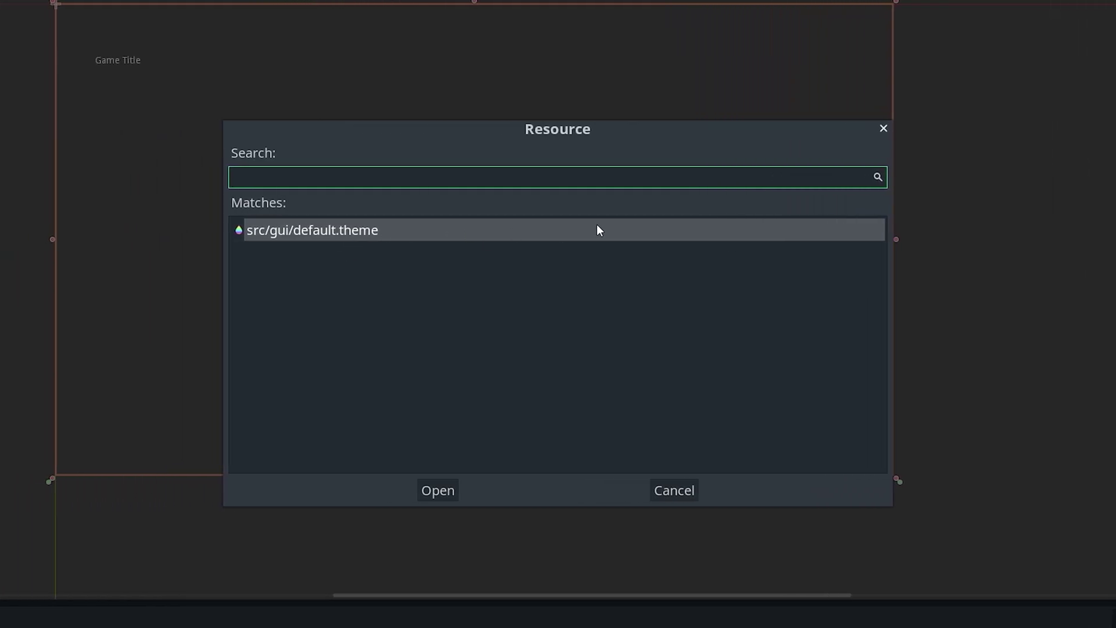
double_click(378, 232)
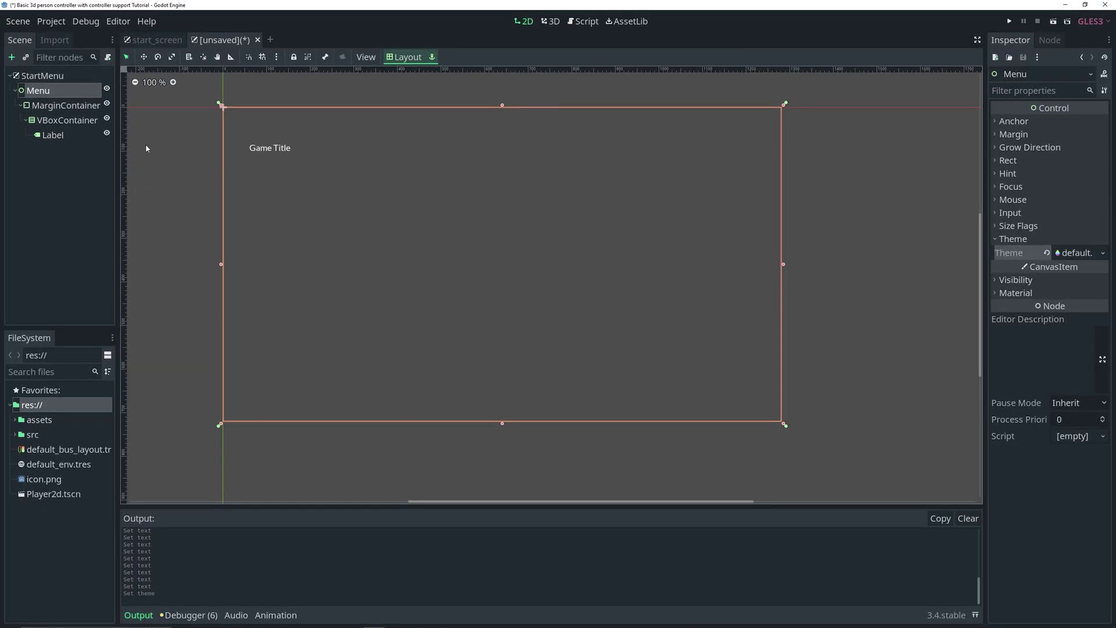
- Load src/gui/main_menu.tres as the Game Title label's font override and expand the font's settings
left_click(61, 136)
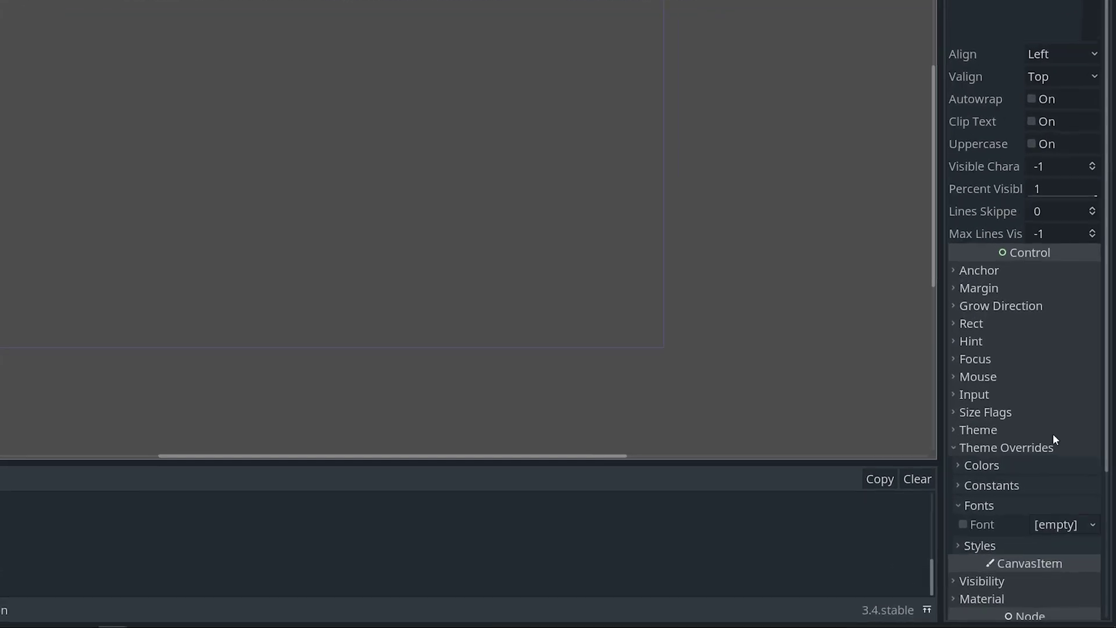
left_click(1093, 513)
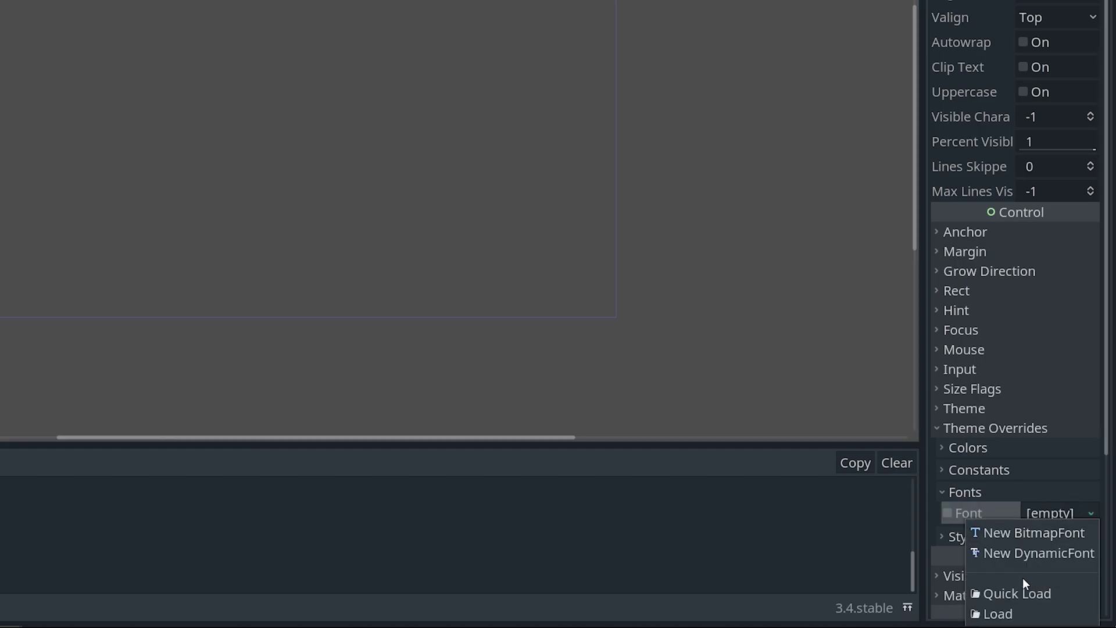
left_click(1017, 593)
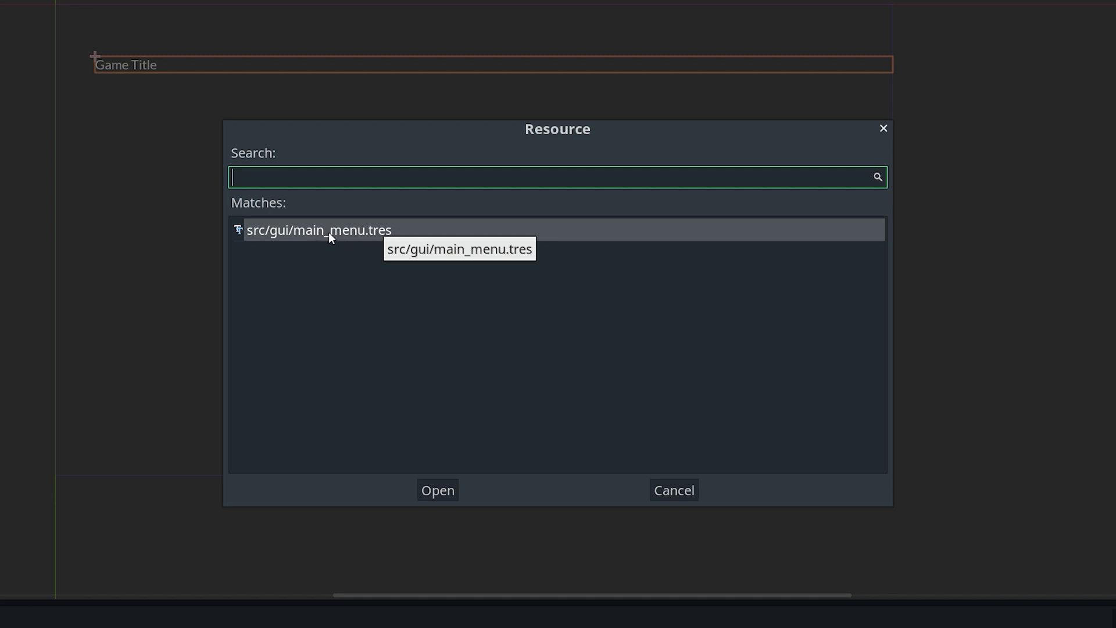
double_click(376, 232)
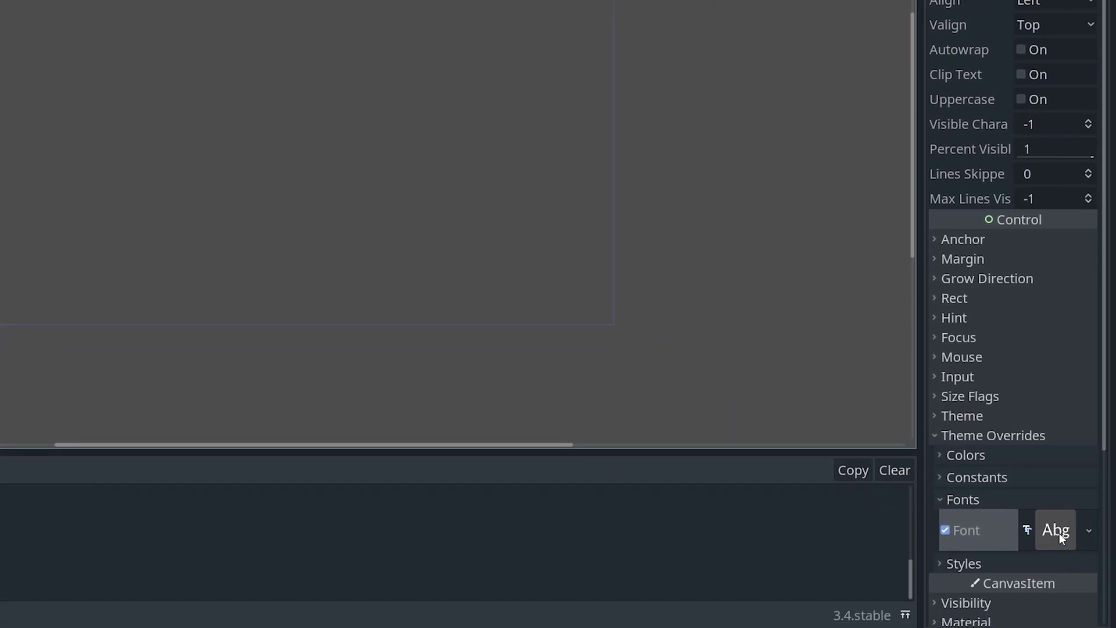
left_click(1060, 534)
scroll(1031, 487, "down", 3)
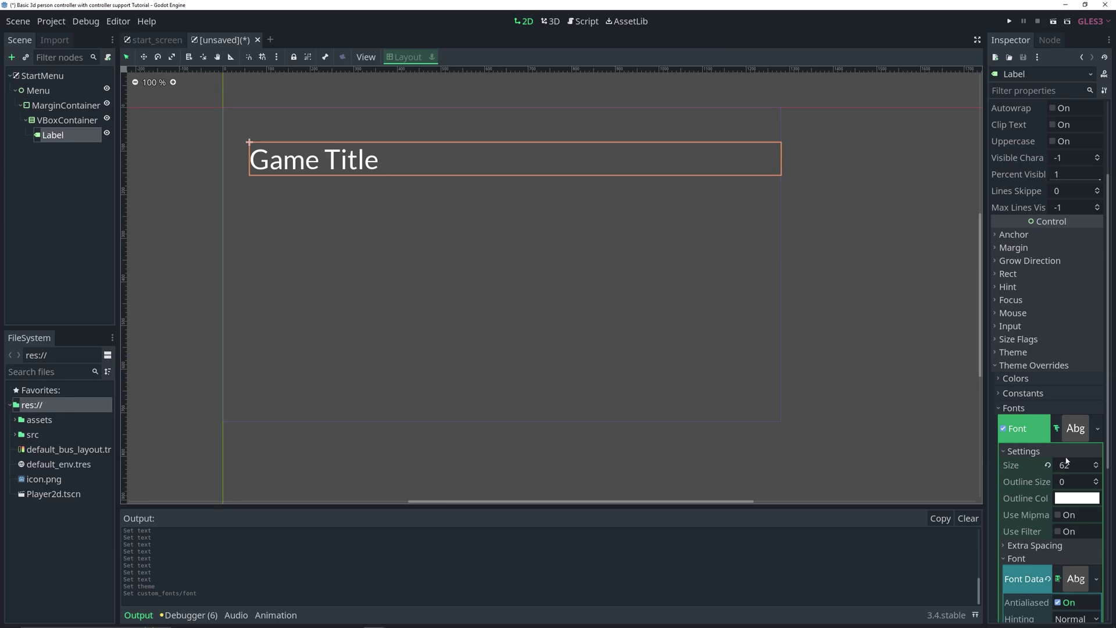
- Turn off the horizontal Fill size flag of the Game Title label
left_click(868, 261)
left_click(367, 169)
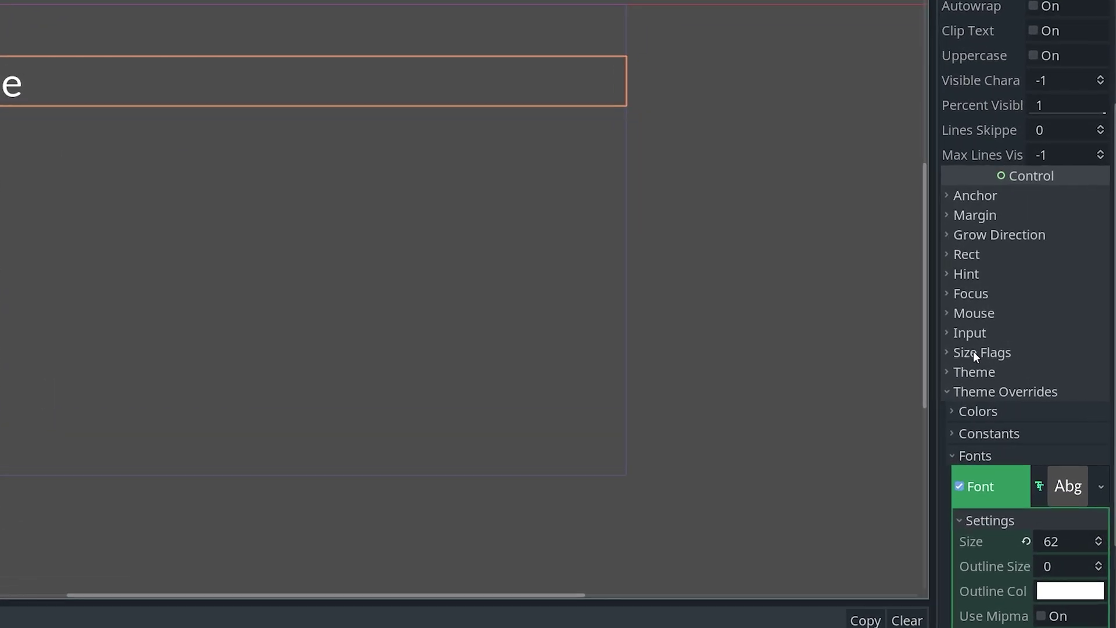
left_click(1014, 343)
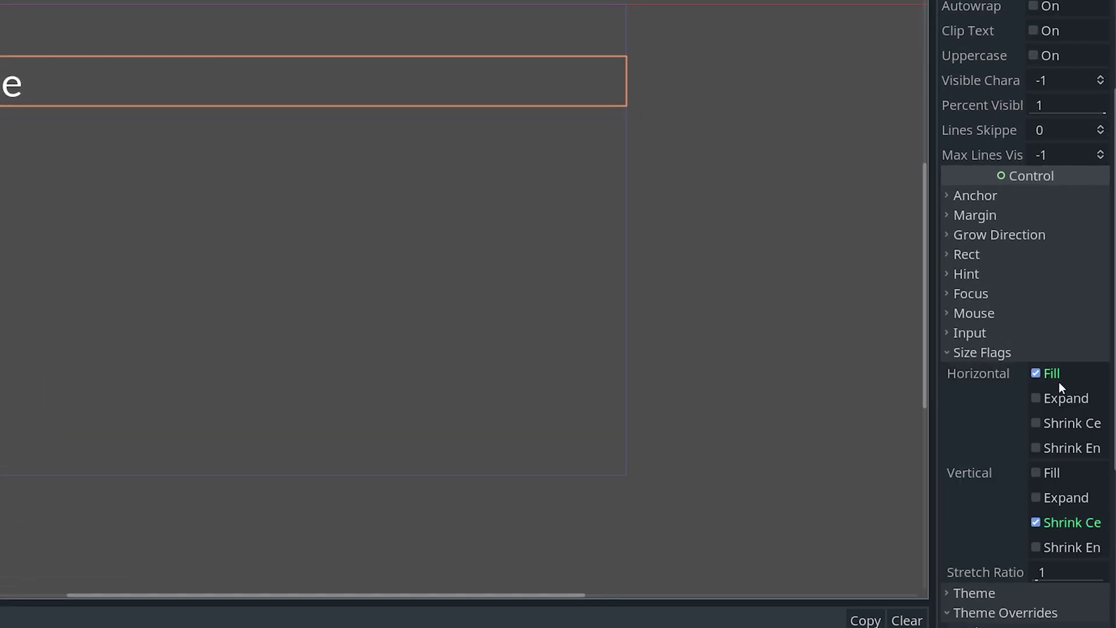
left_click(1036, 374)
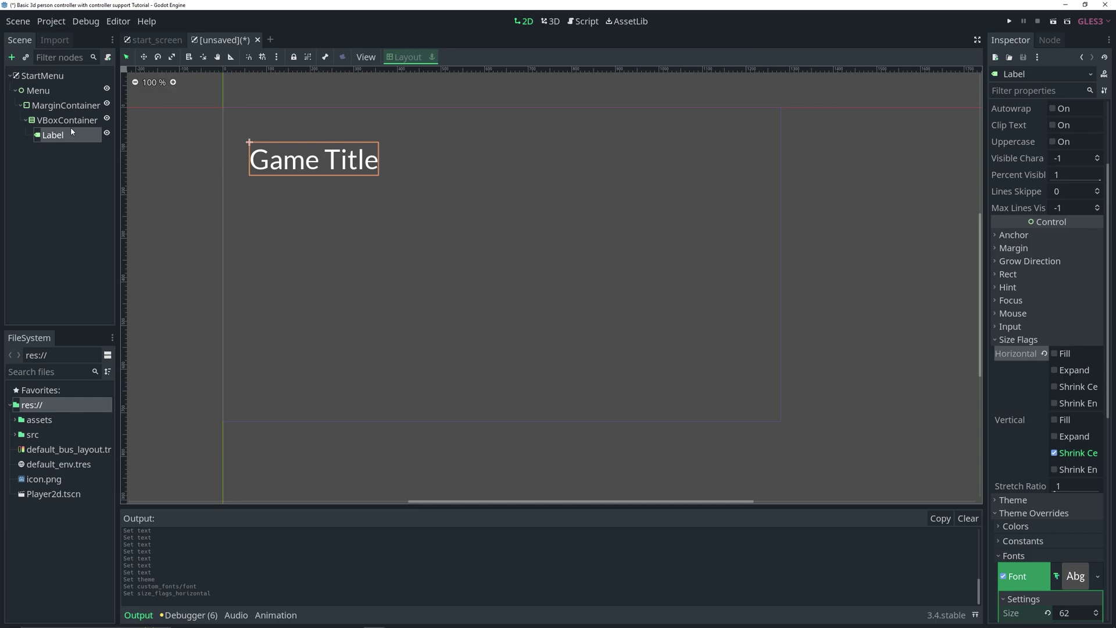
- Add a Button node inside the VBoxContainer
left_click(97, 124)
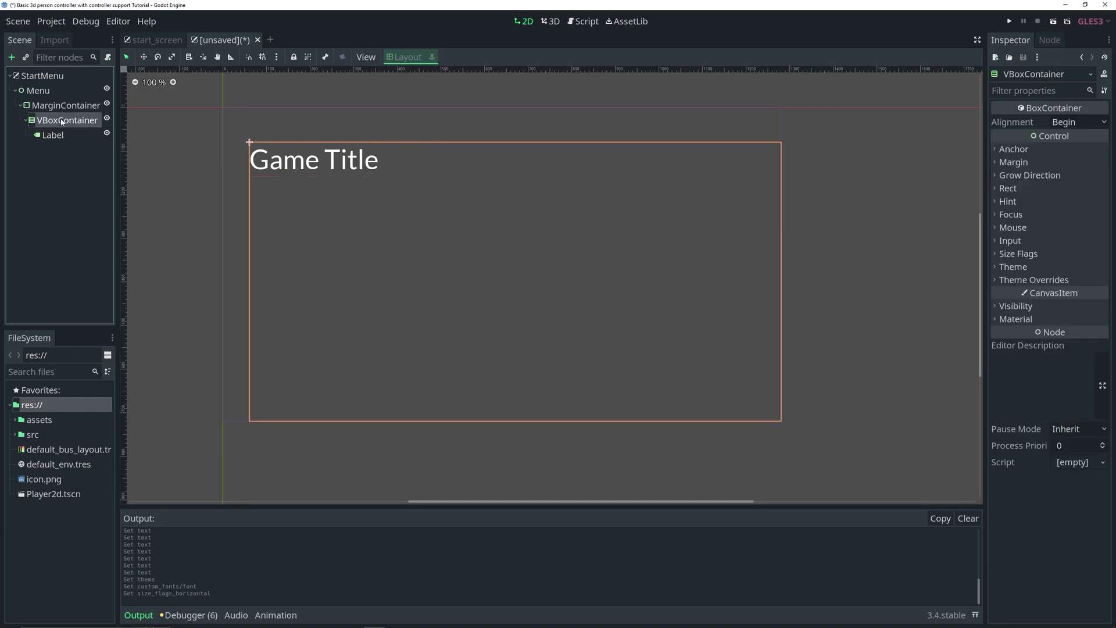
key("ctrl+a")
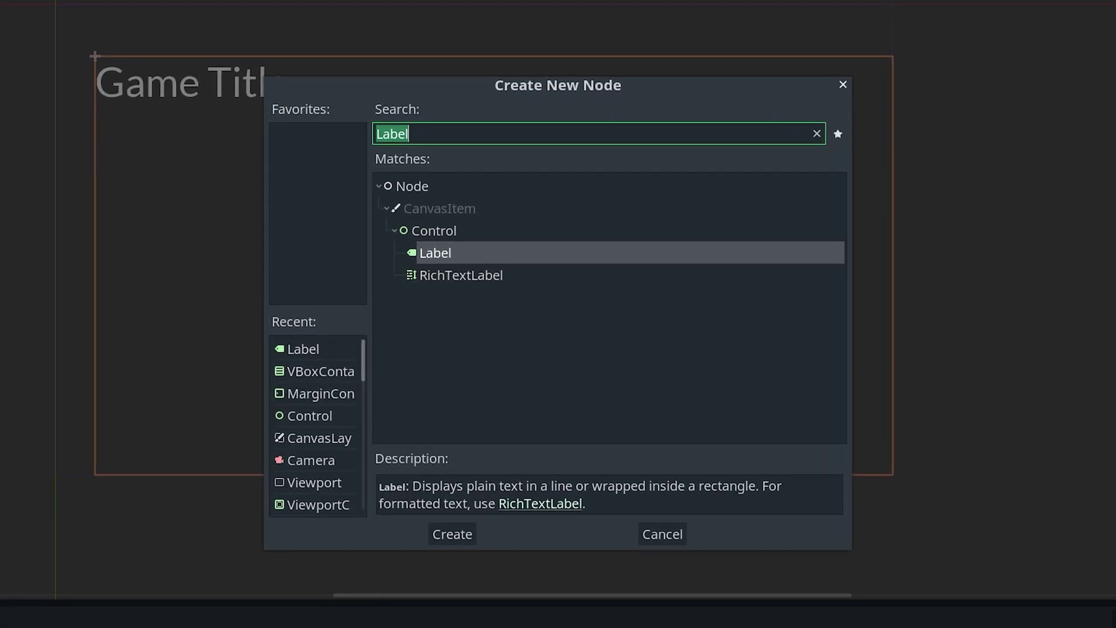
type("button")
key("Return")
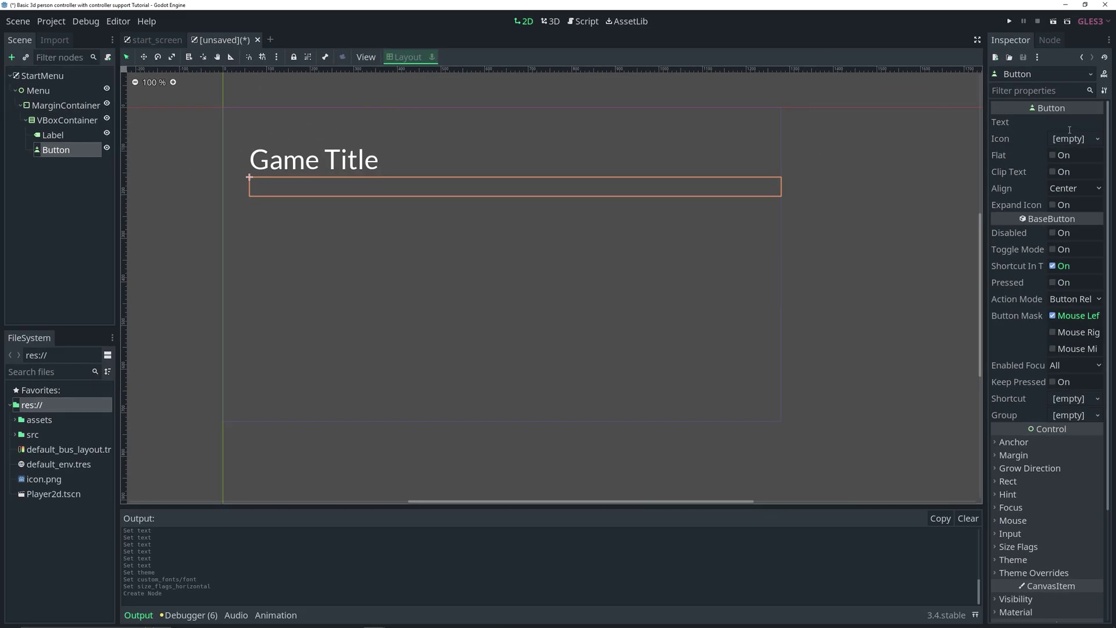
- Set the new button's text to "Start Game"
left_click(1070, 129)
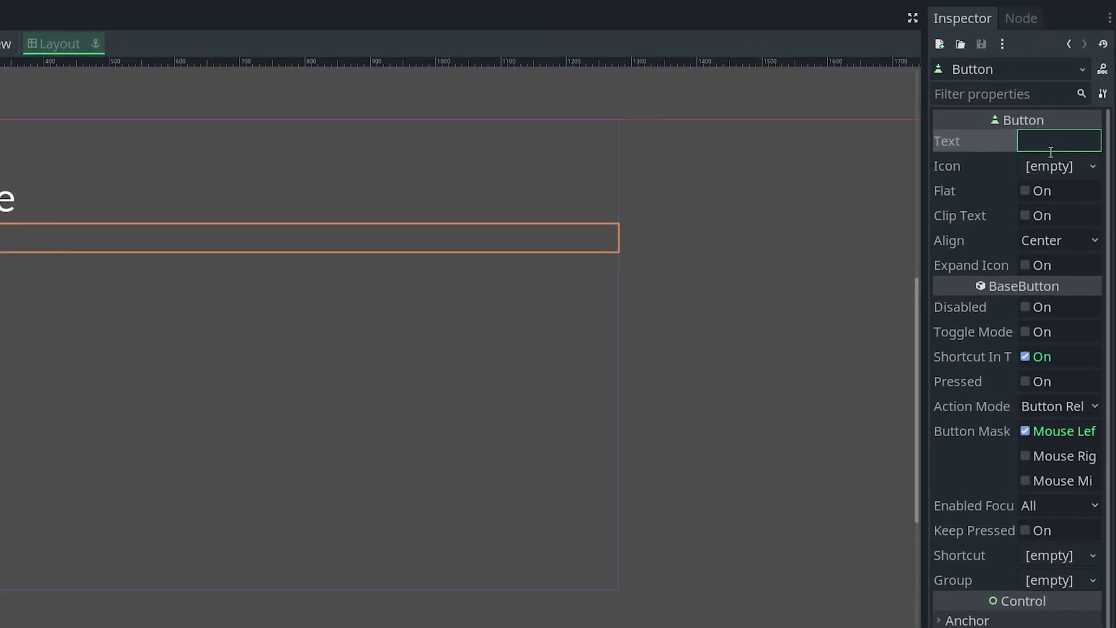
type("Start")
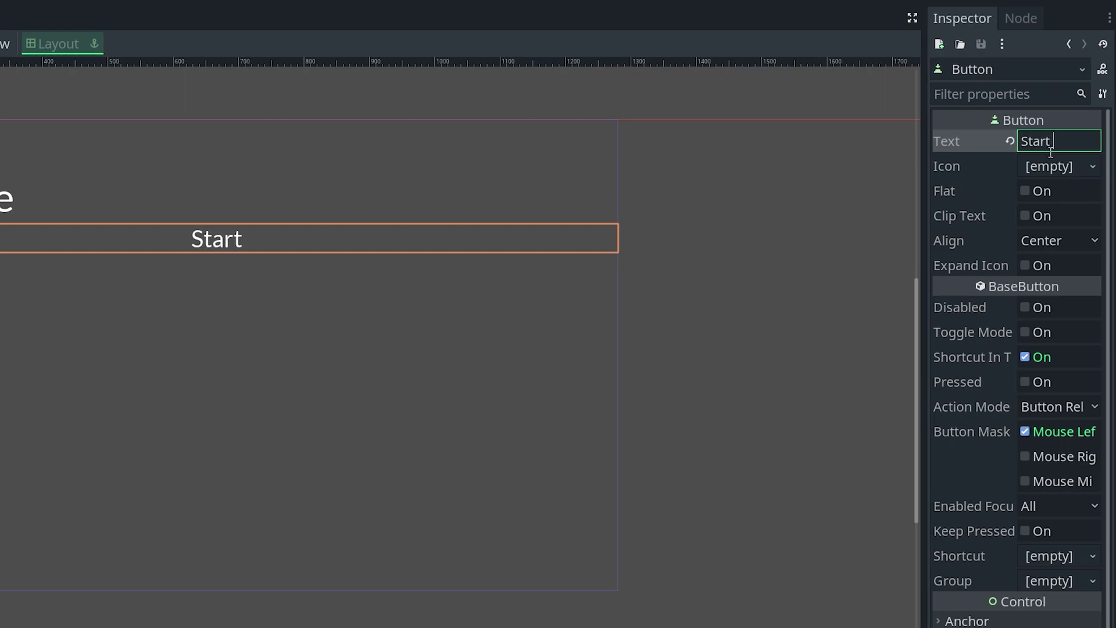
type(" But")
key("BackSpace")
key("BackSpace")
key("BackSpace")
key("BackSpace")
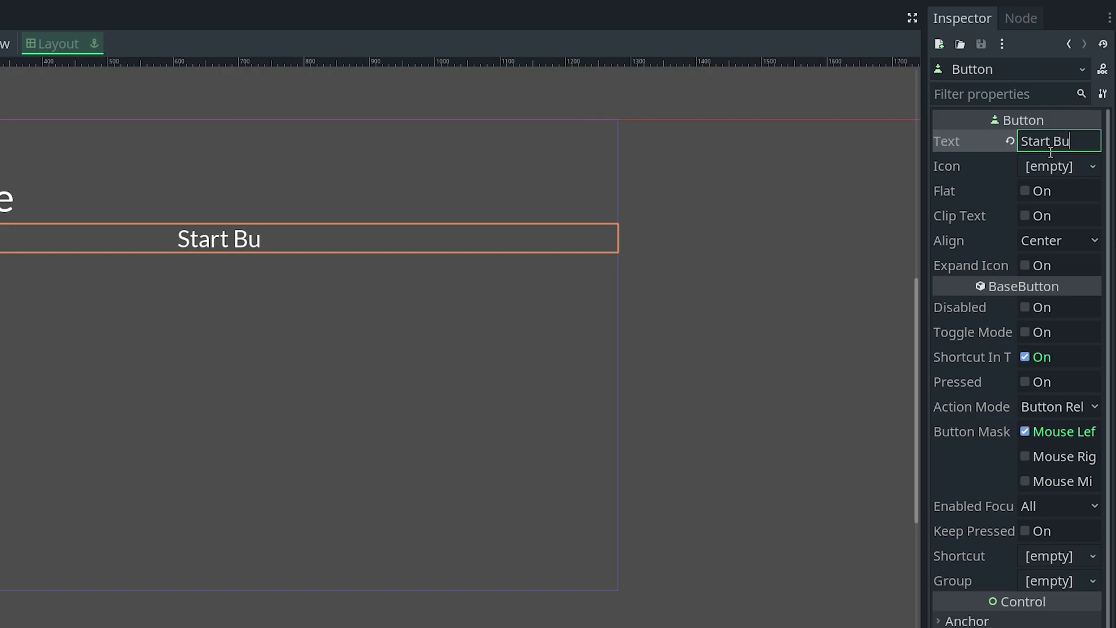
type("Game")
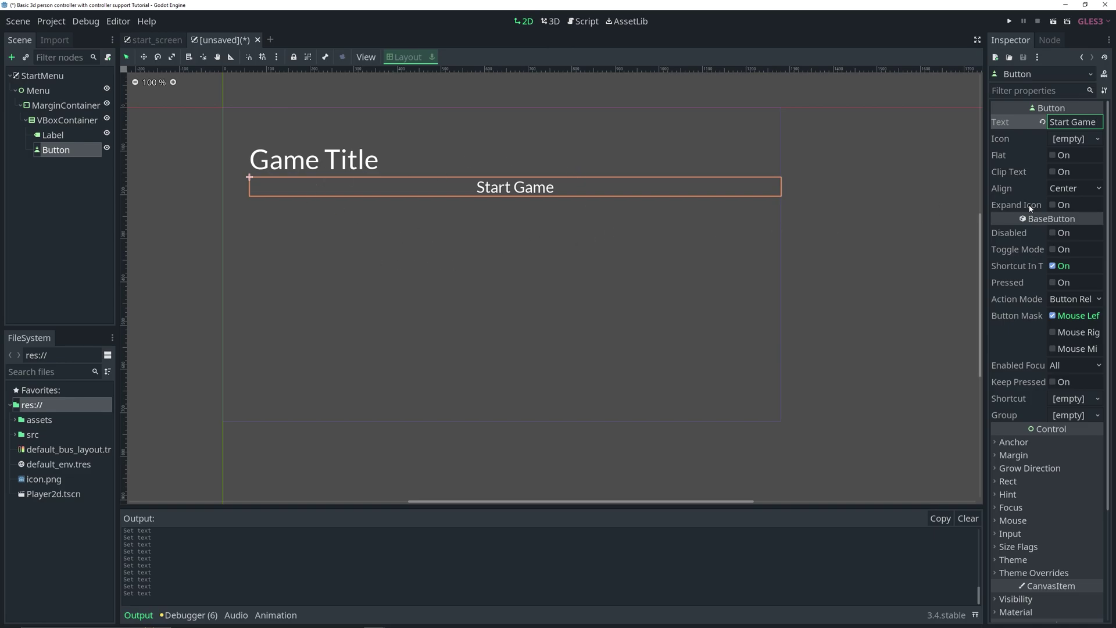
- Try Left alignment for the Start Game button's text and set it back to Center
left_click(1073, 192)
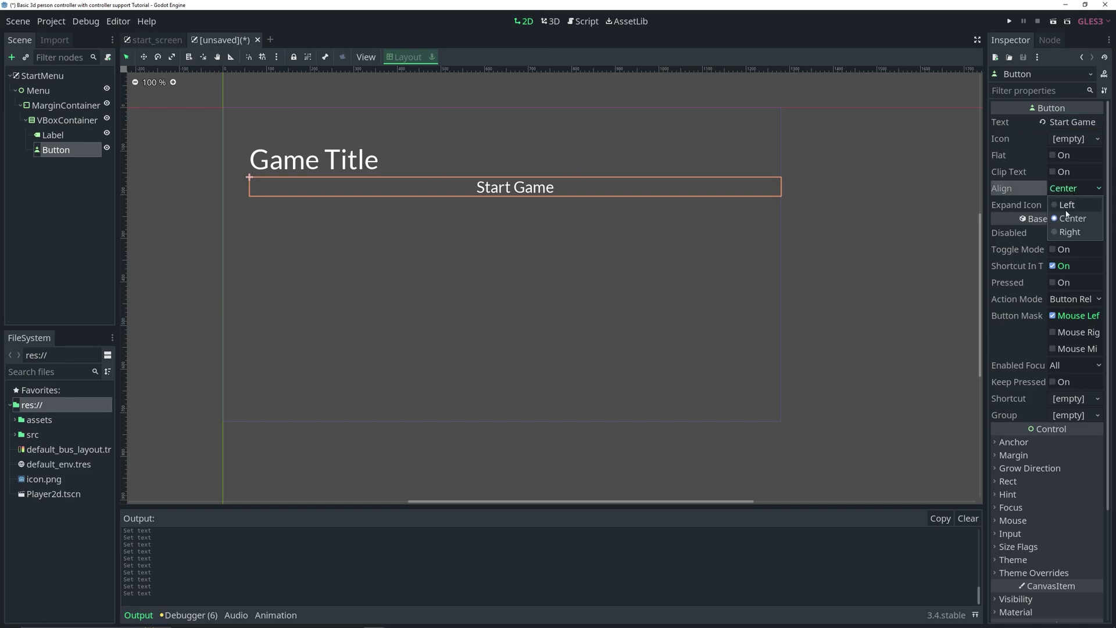
left_click(1067, 207)
left_click(1076, 189)
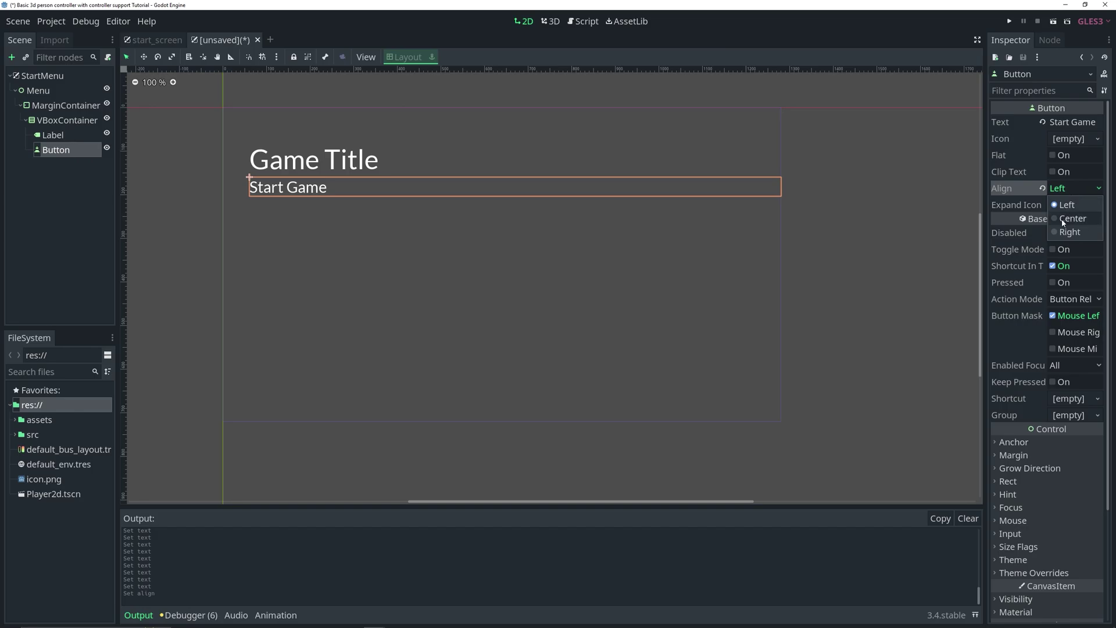
left_click(1070, 218)
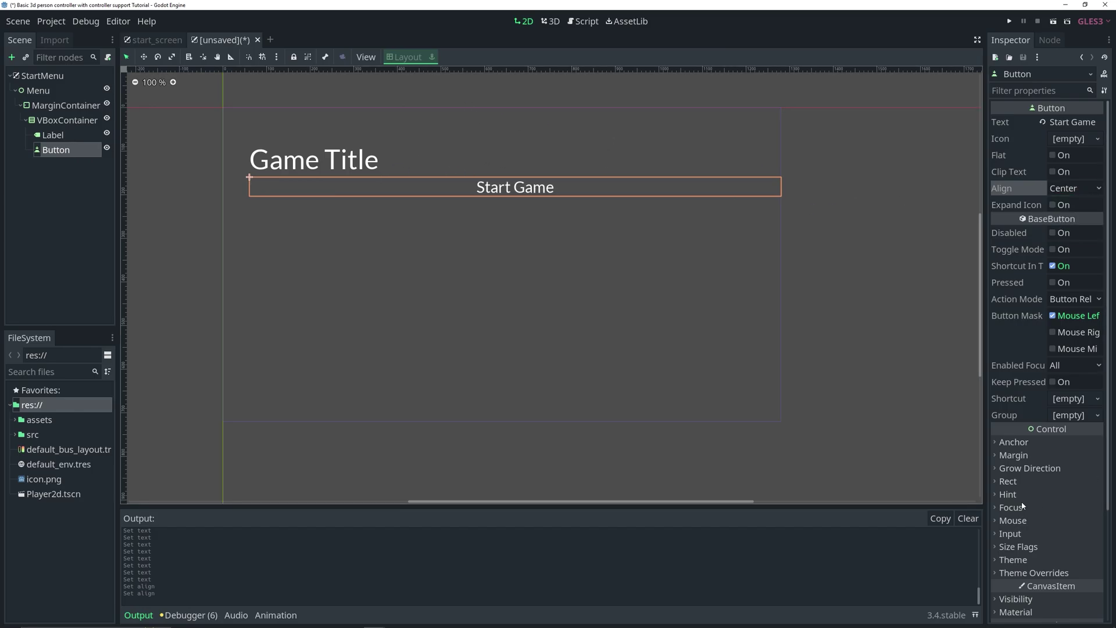
- Turn off the horizontal Fill size flag of the Start Game button
left_click(1012, 547)
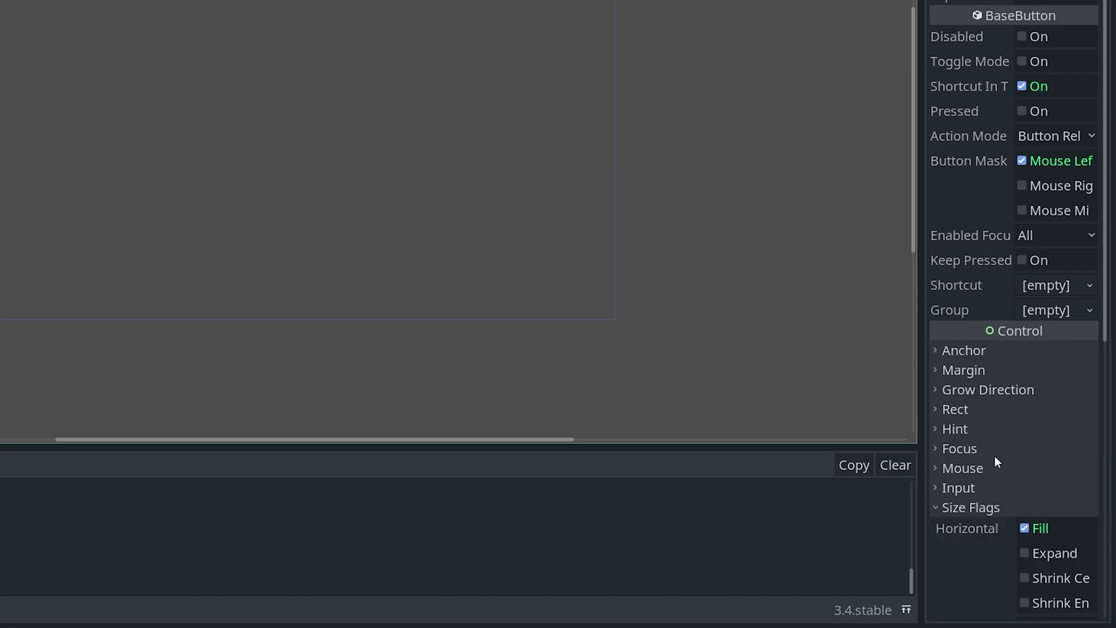
scroll(995, 456, "down", 5)
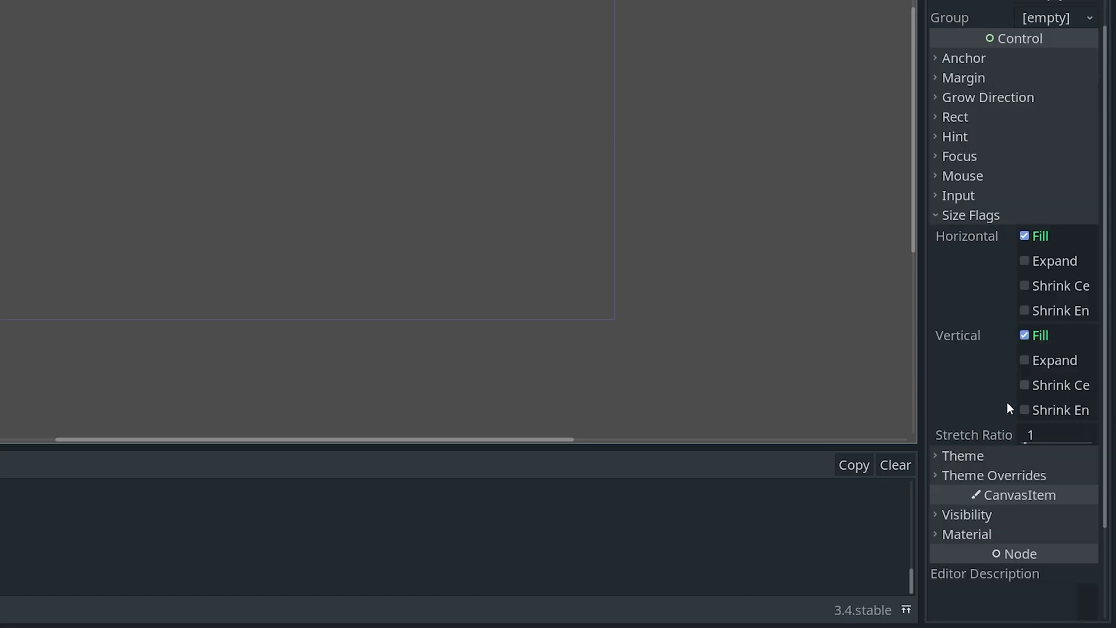
left_click(1025, 236)
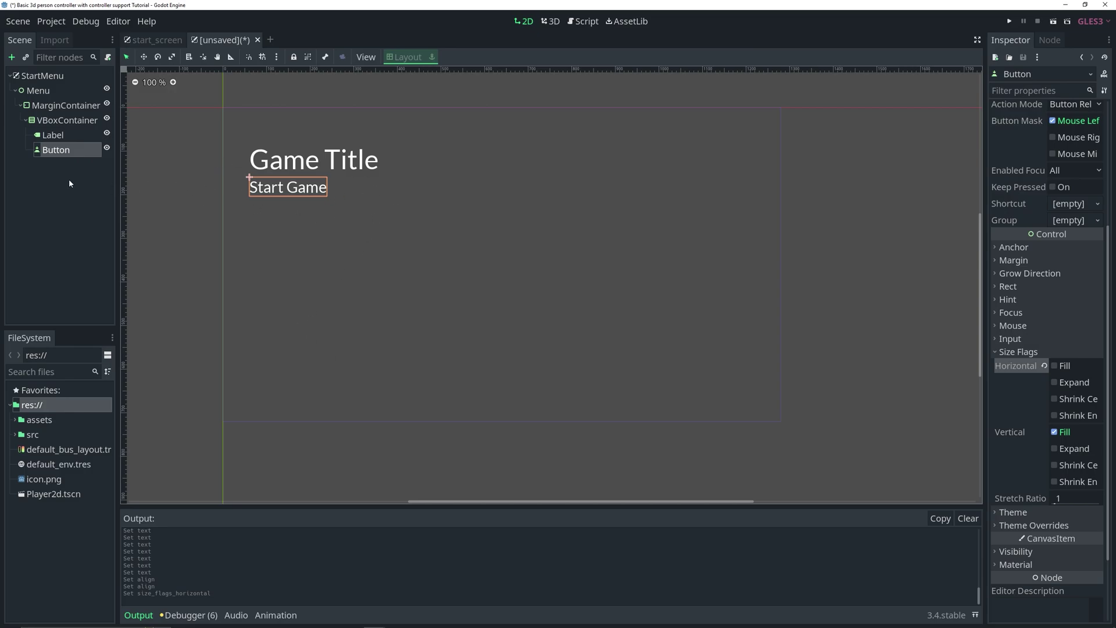
- Rename the Button node as StartBtn and the Label node as Title
double_click(58, 150)
type("StartBtn")
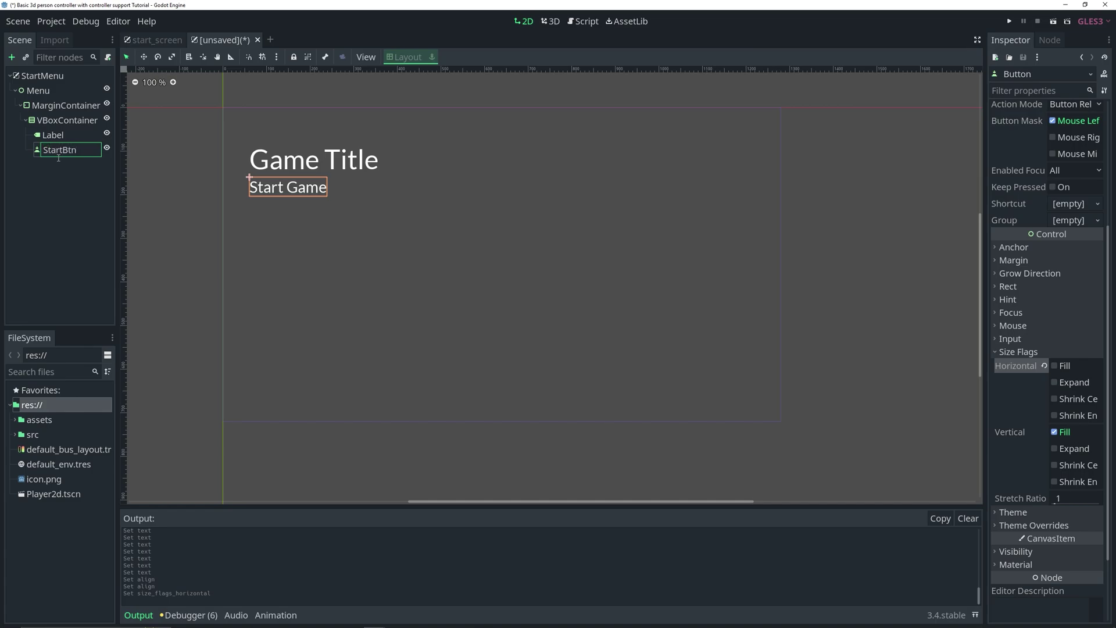
key("Return")
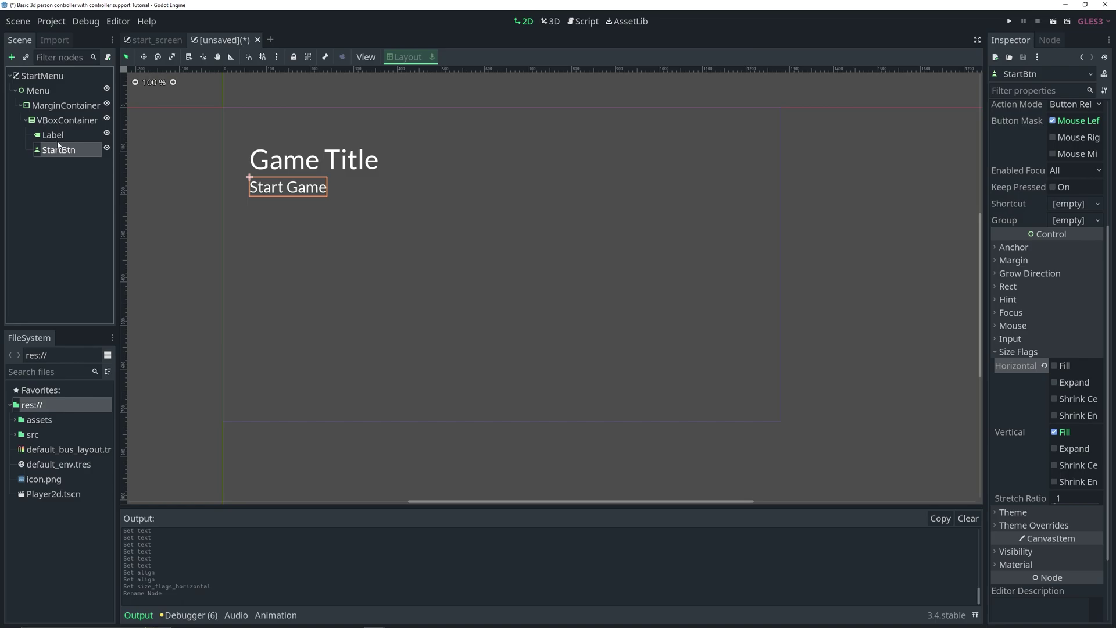
double_click(68, 136)
type("Title")
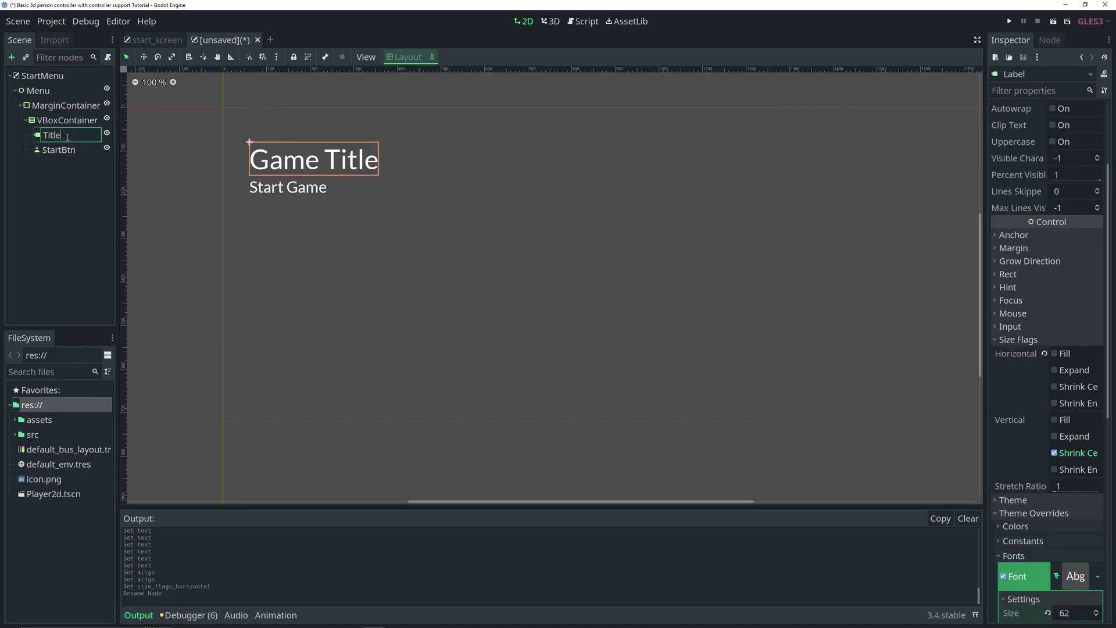
key("Return")
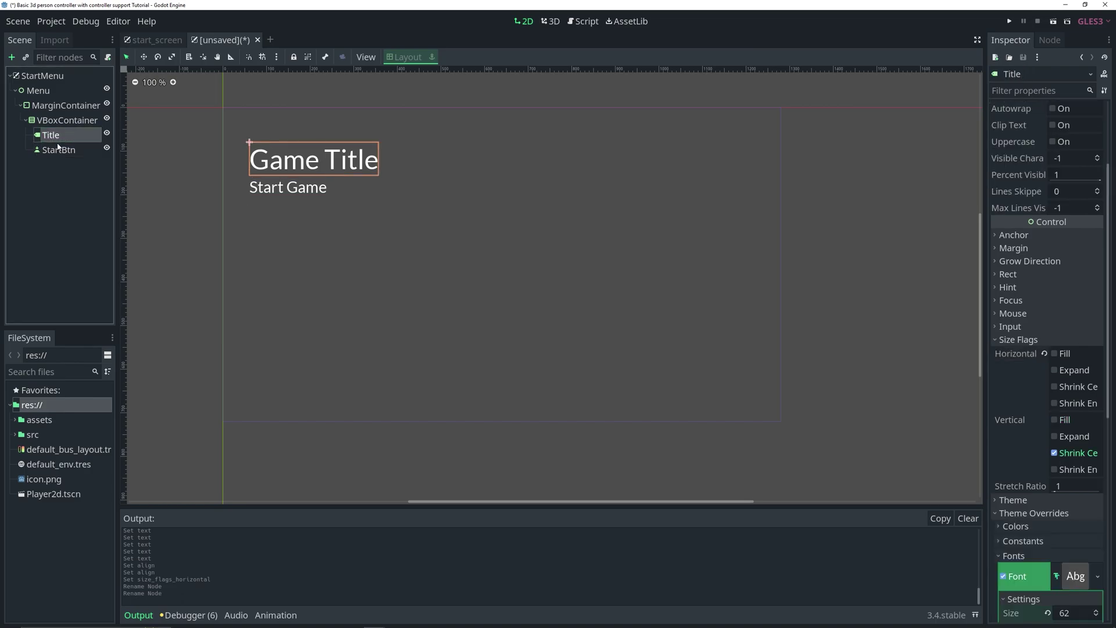
- Duplicate the StartBtn node twice within the VBoxContainer
left_click(59, 150)
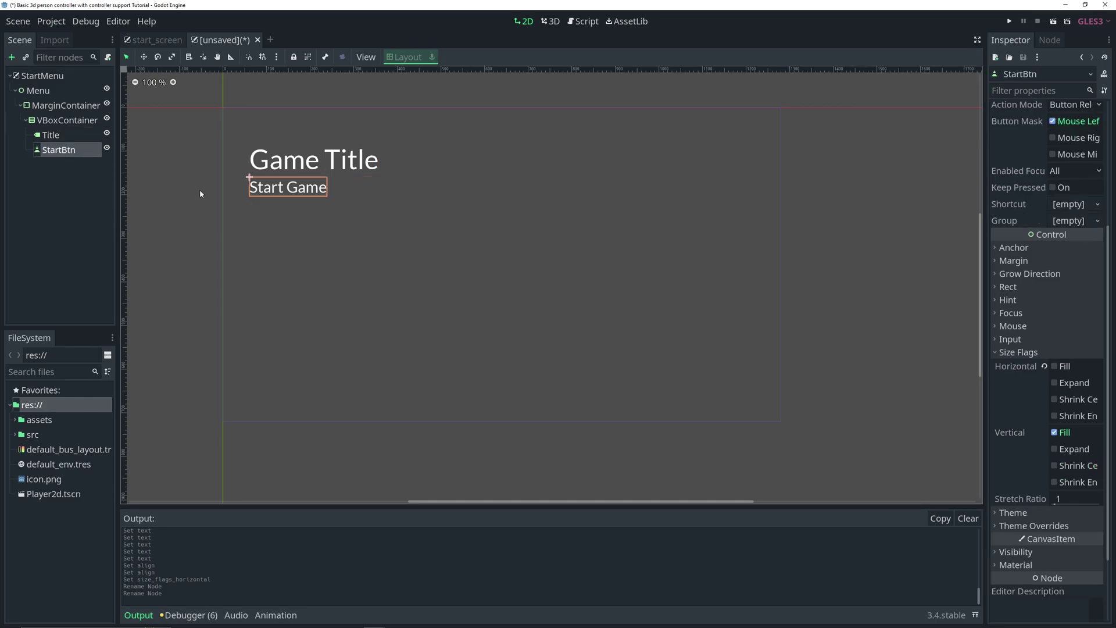
key("ctrl+d")
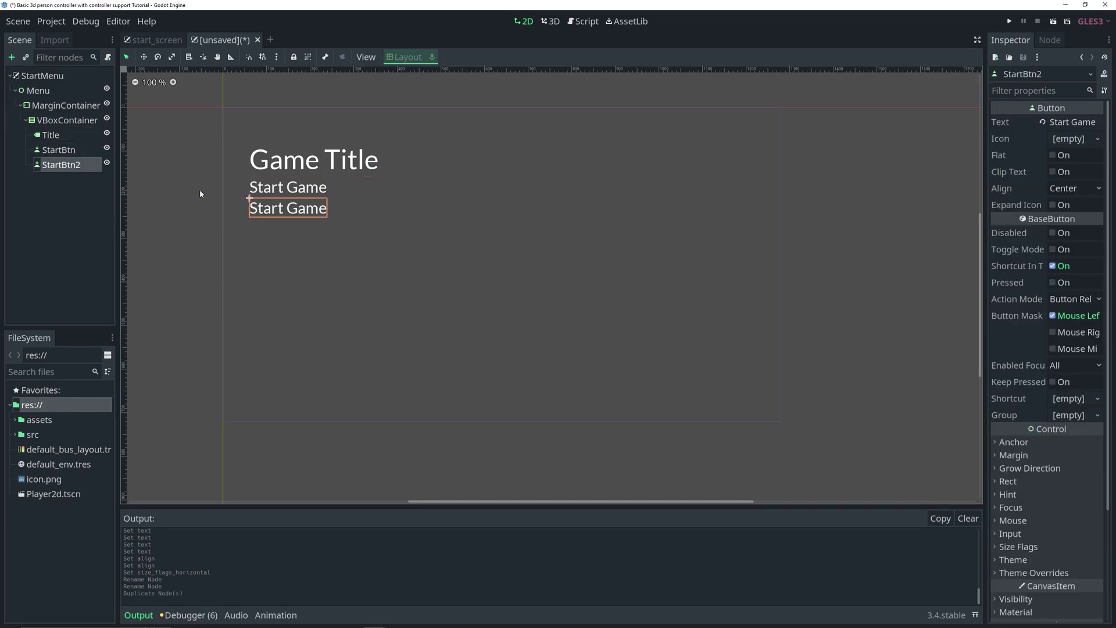
key("ctrl+d")
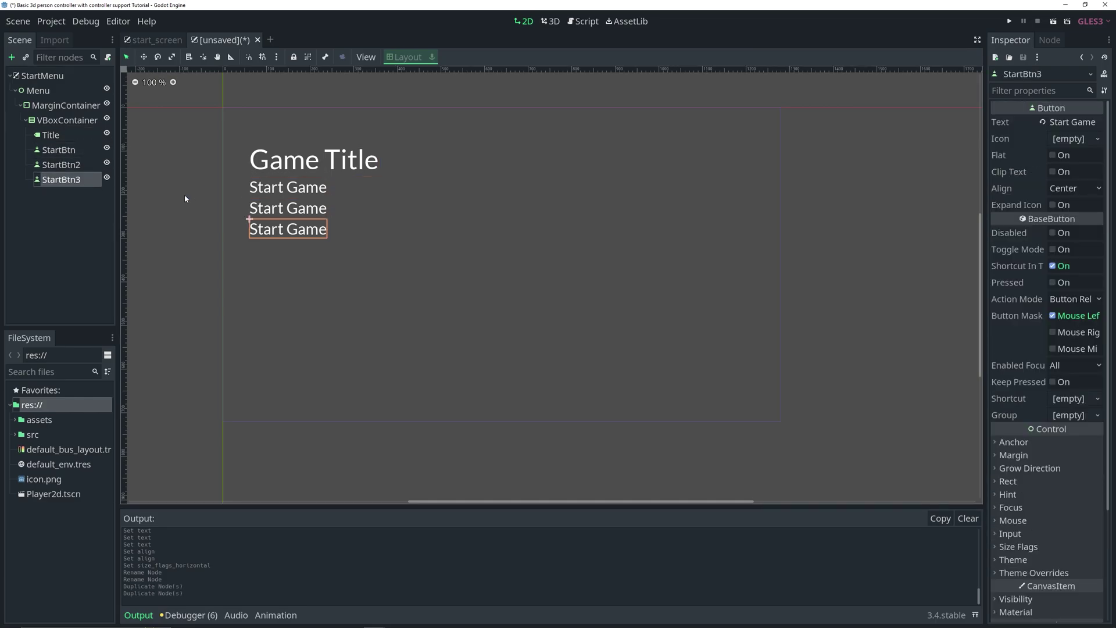
- Rename the first duplicated button, StartBtn2, as SettingsBtn
double_click(80, 170)
type("Se")
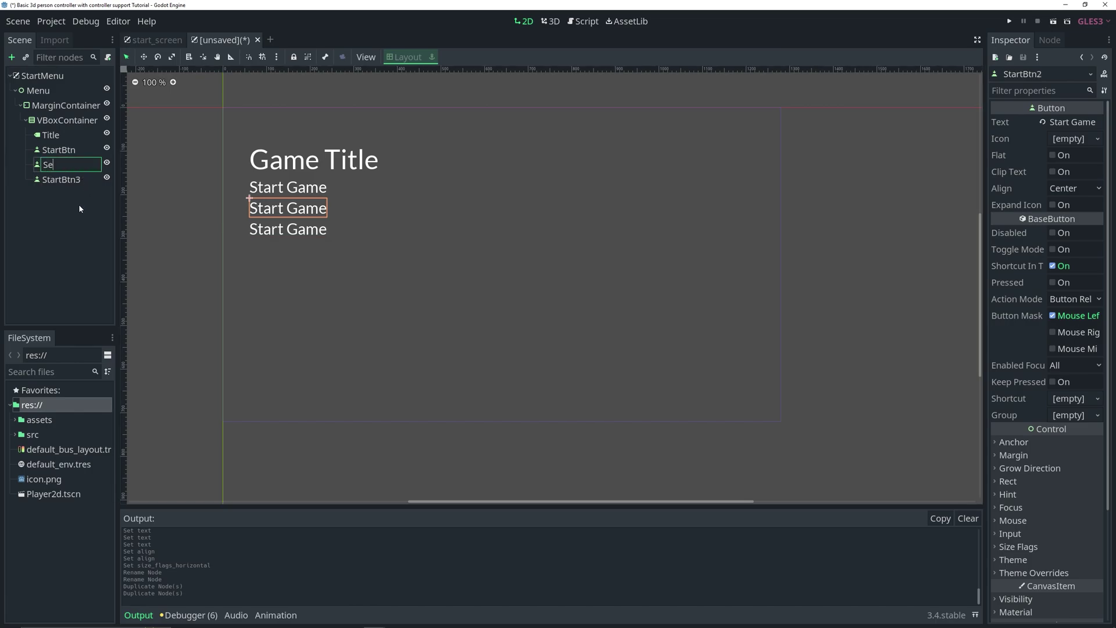
type("ttings Btn")
key("BackSpace")
key("BackSpace")
key("BackSpace")
key("BackSpace")
type("Btn")
key("Return")
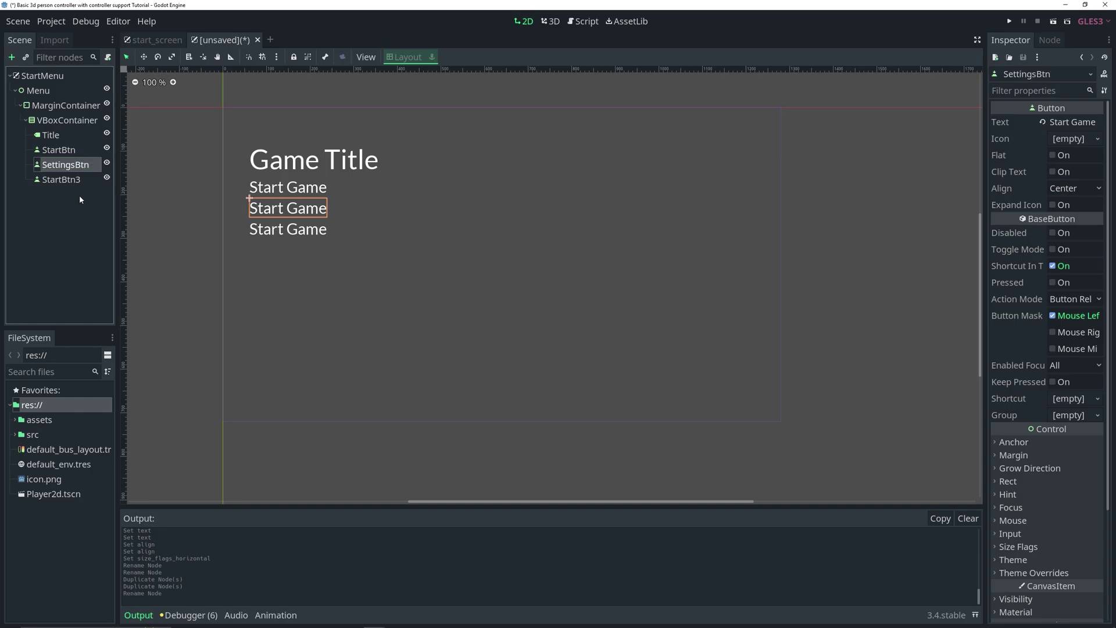
- Rename the second duplicated button, StartBtn3, as QuitBtn
double_click(64, 180)
type("QuitBtn")
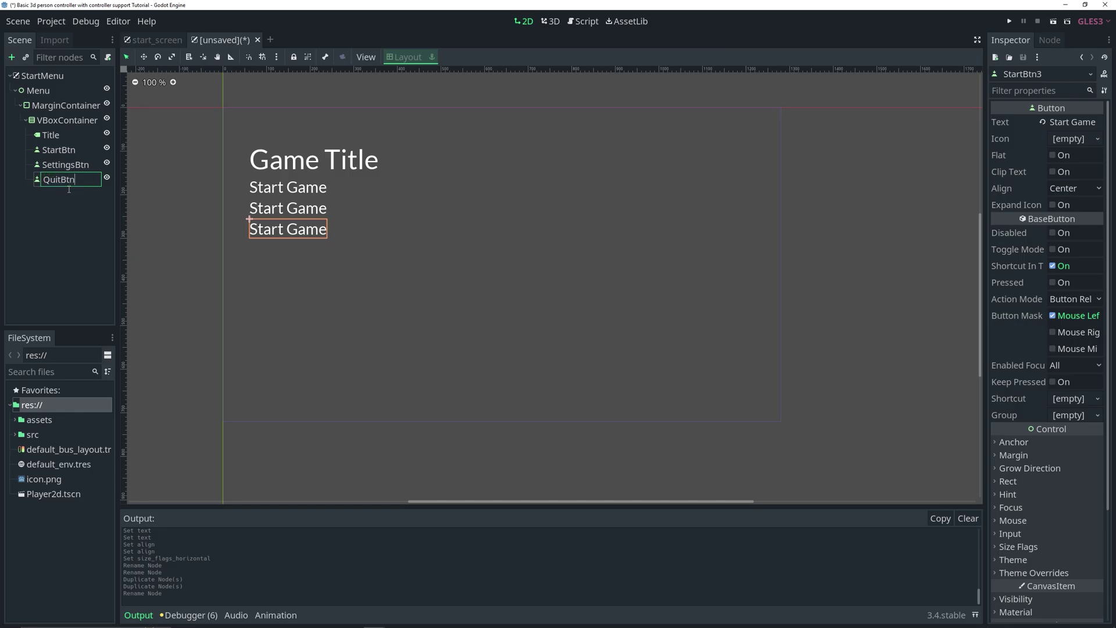
key("Return")
- Set the displayed text of SettingsBtn to Settings and that of QuitBtn to Quit
left_click(72, 167)
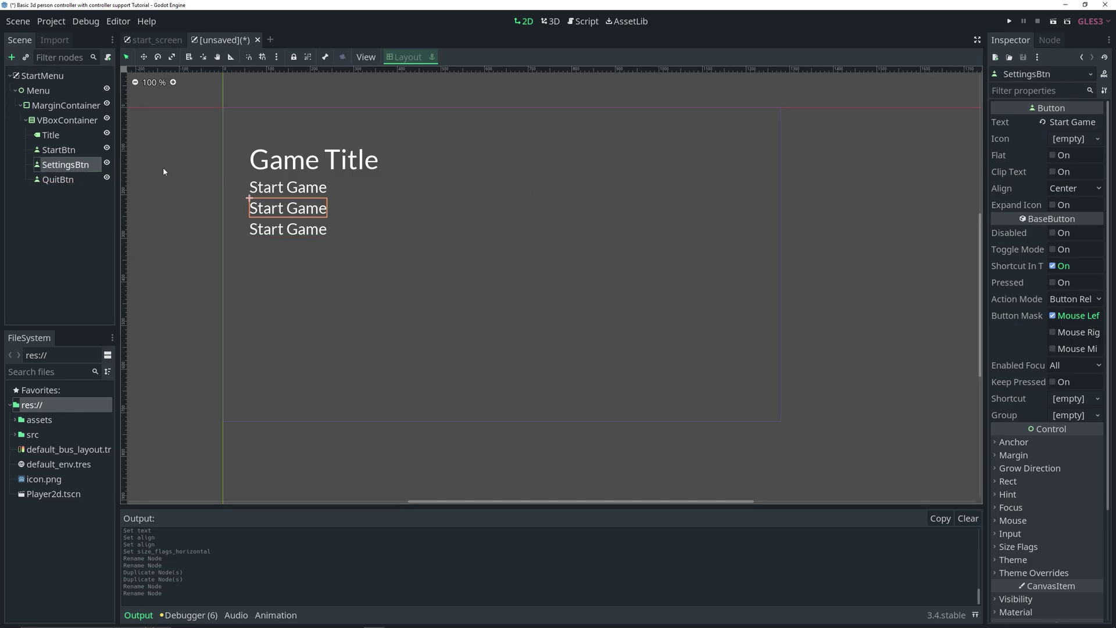
triple_click(1073, 122)
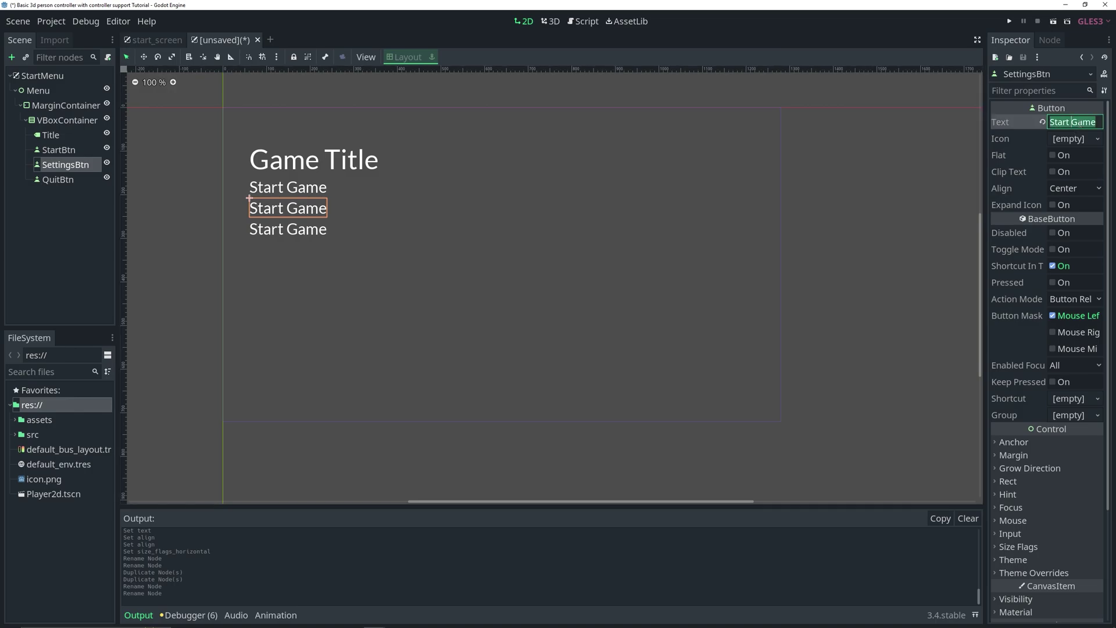
type("Settings")
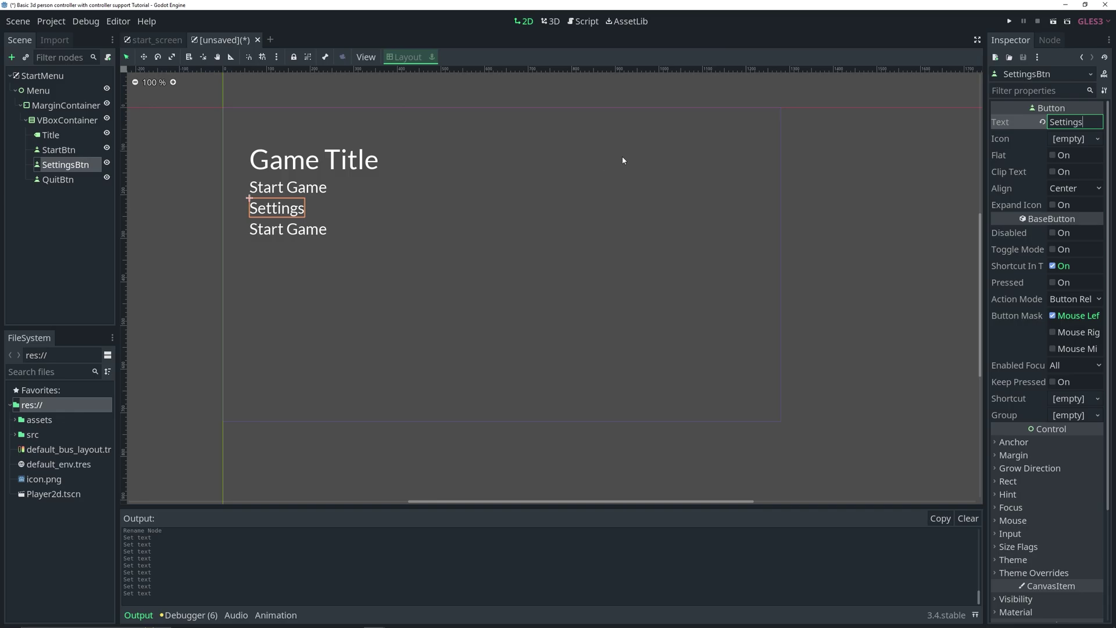
double_click(56, 182)
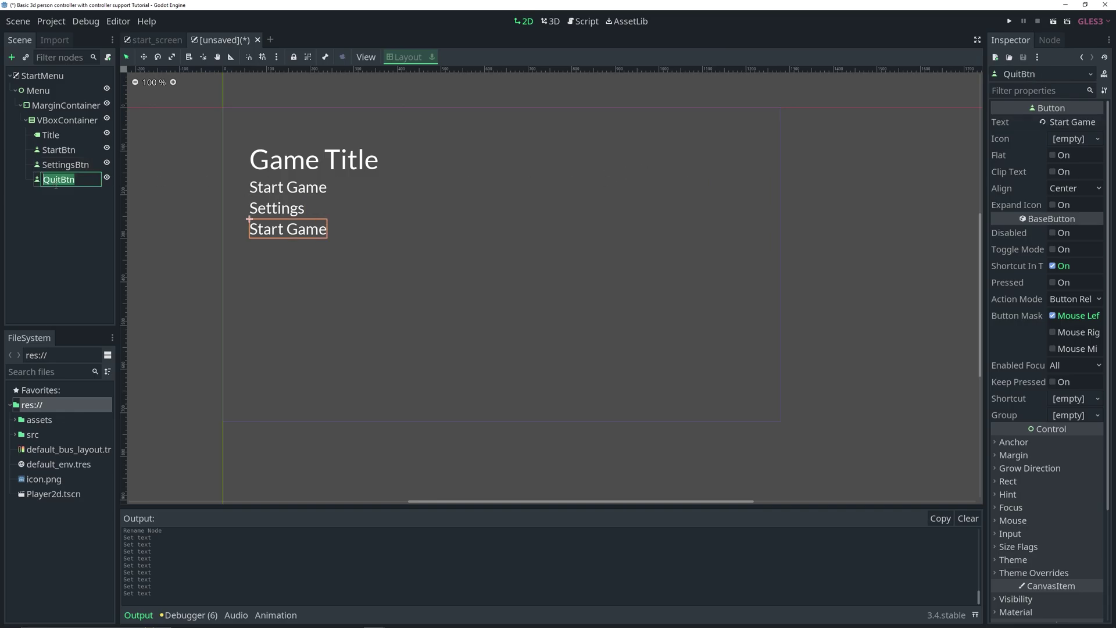
left_click(1069, 122)
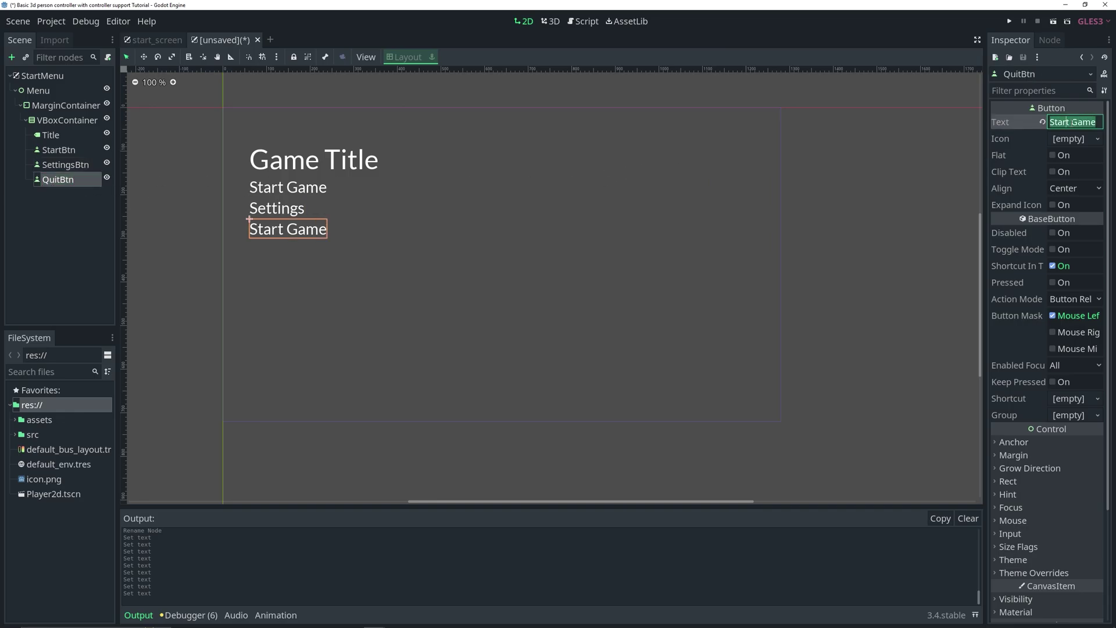
type("Quit")
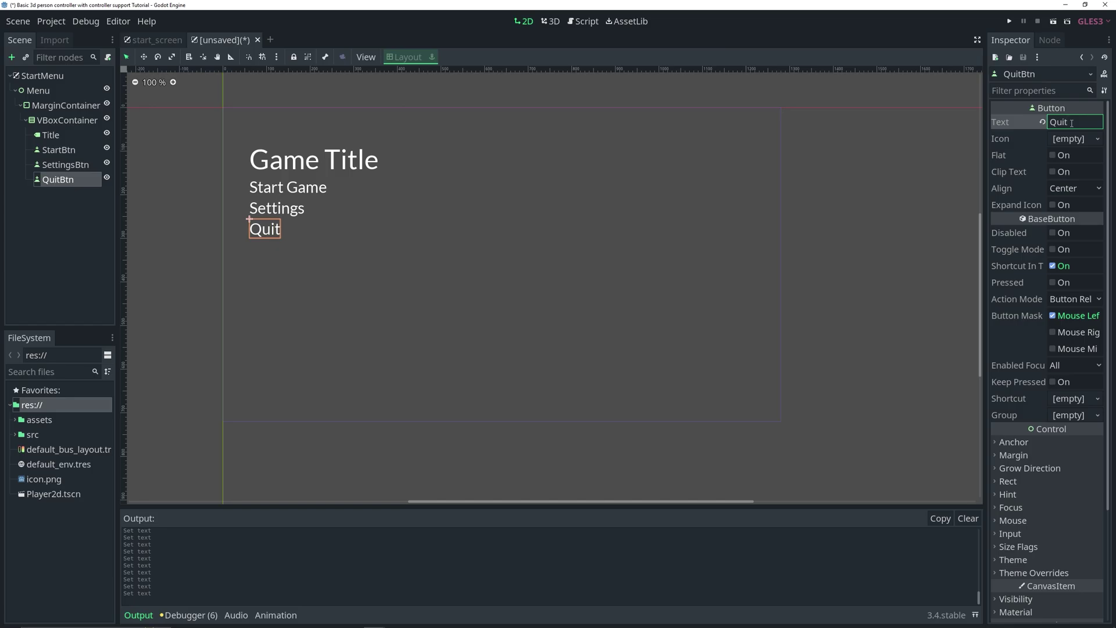
left_click(631, 230)
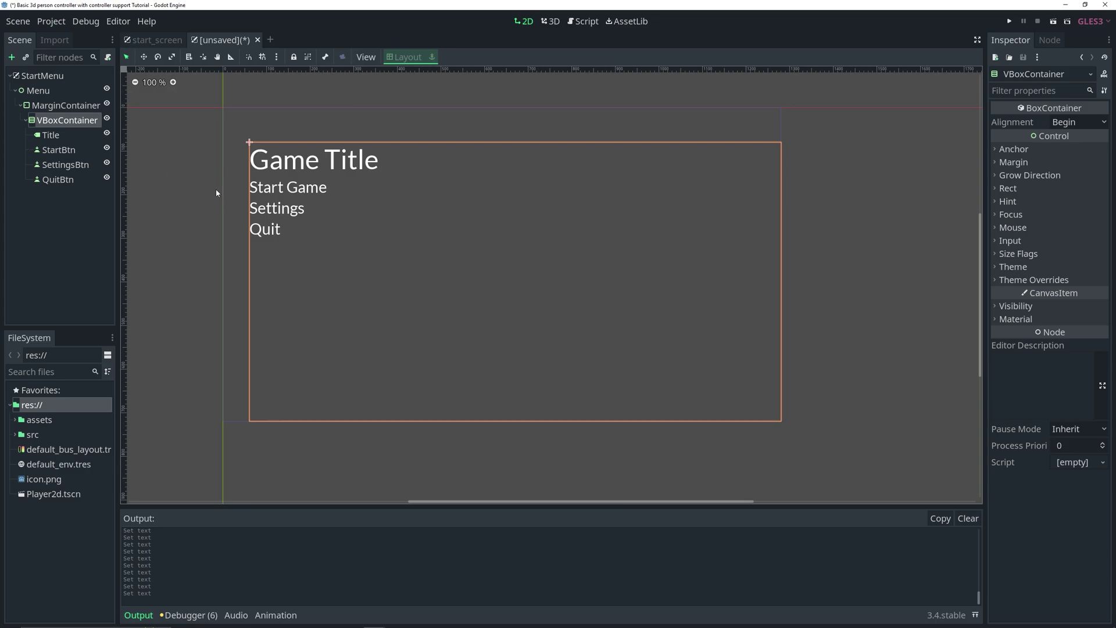
- Add a MarginContainer to the VBoxContainer, place it between Title and StartBtn, and select it
left_click(69, 136)
left_click(65, 124)
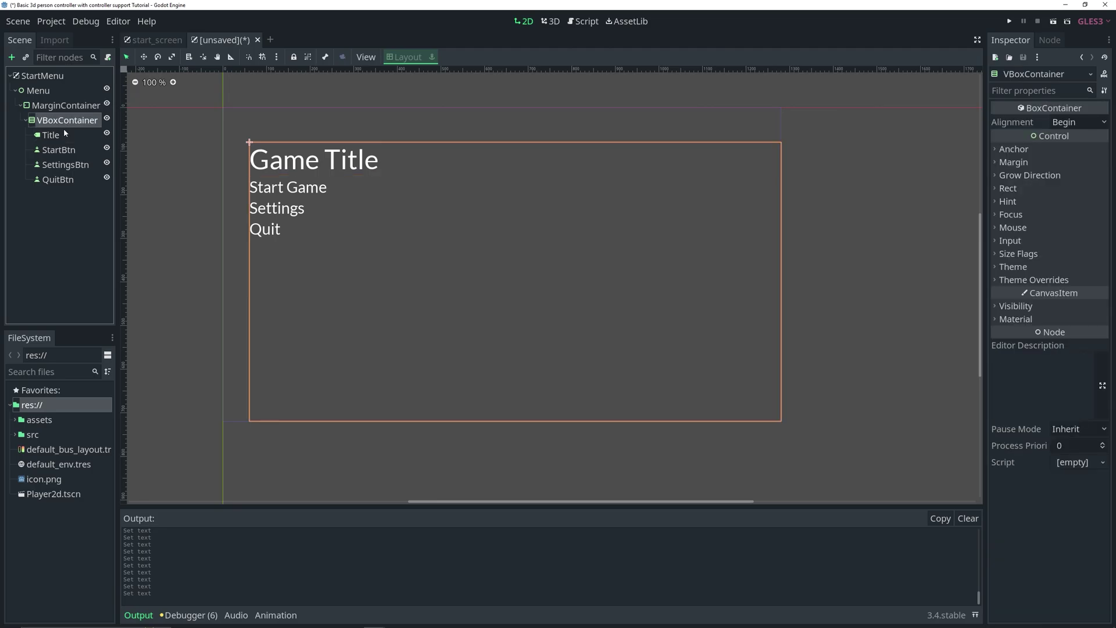
key("ctrl+a")
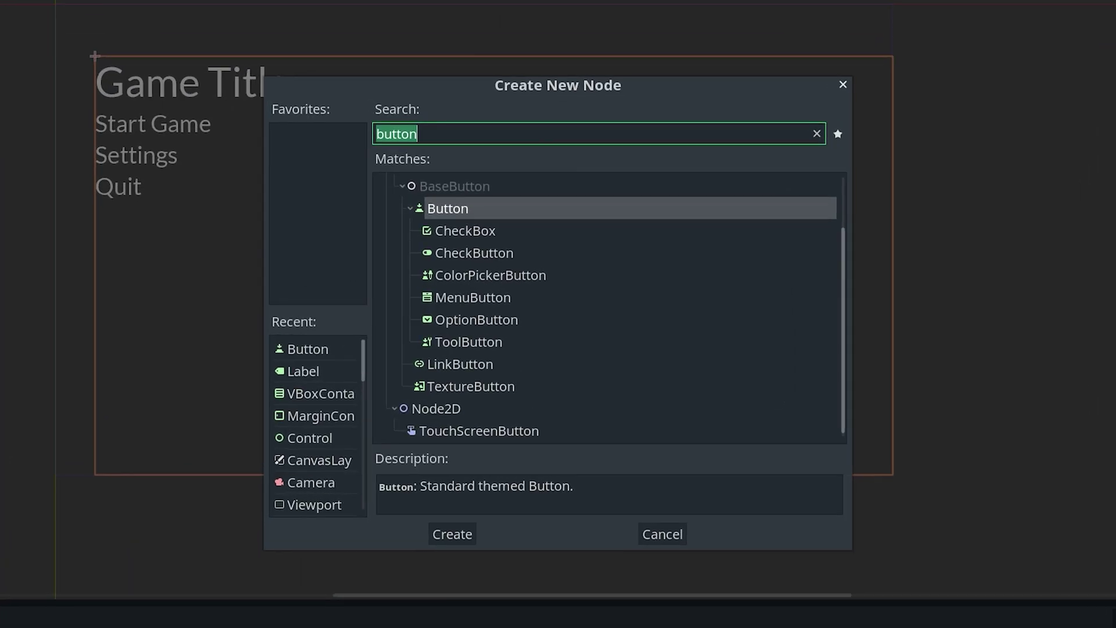
type("margin")
key("Return")
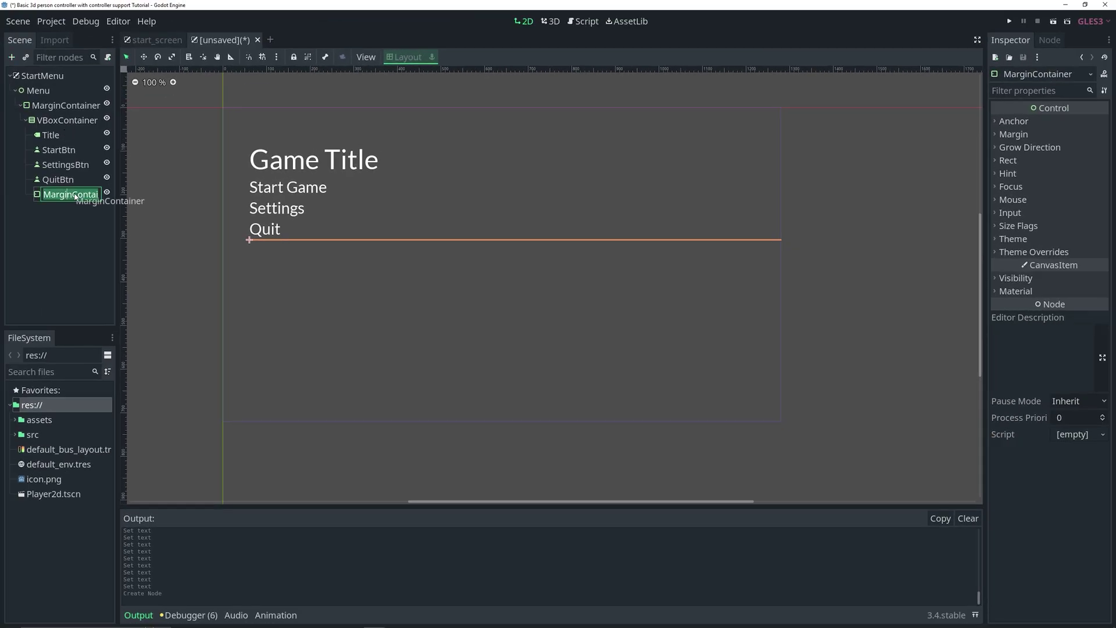
left_click(65, 228)
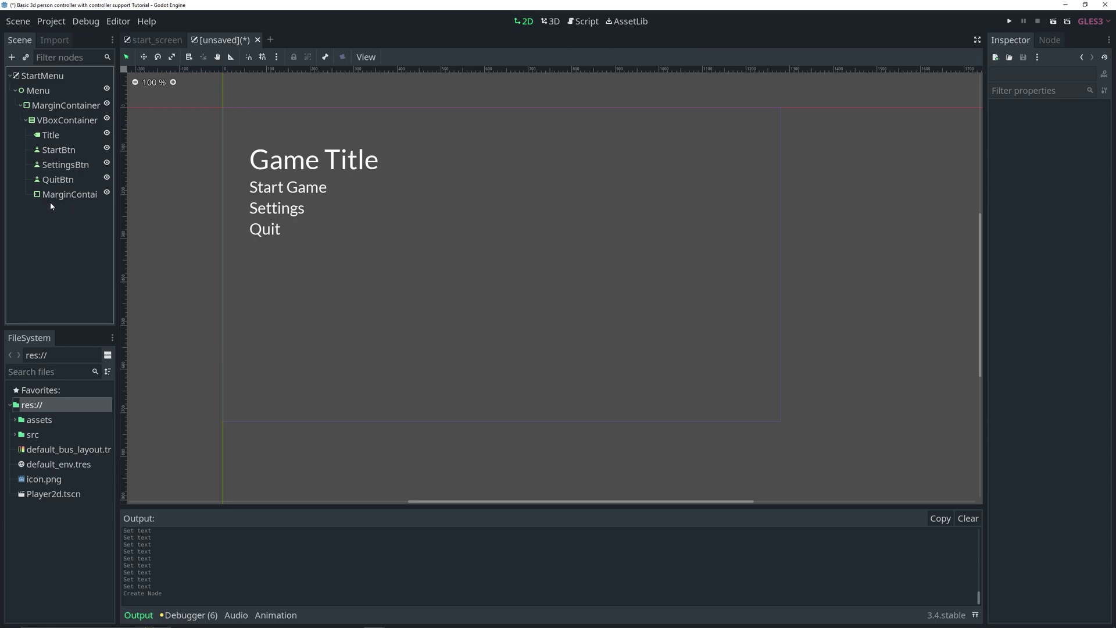
left_click_drag(68, 199, 71, 148)
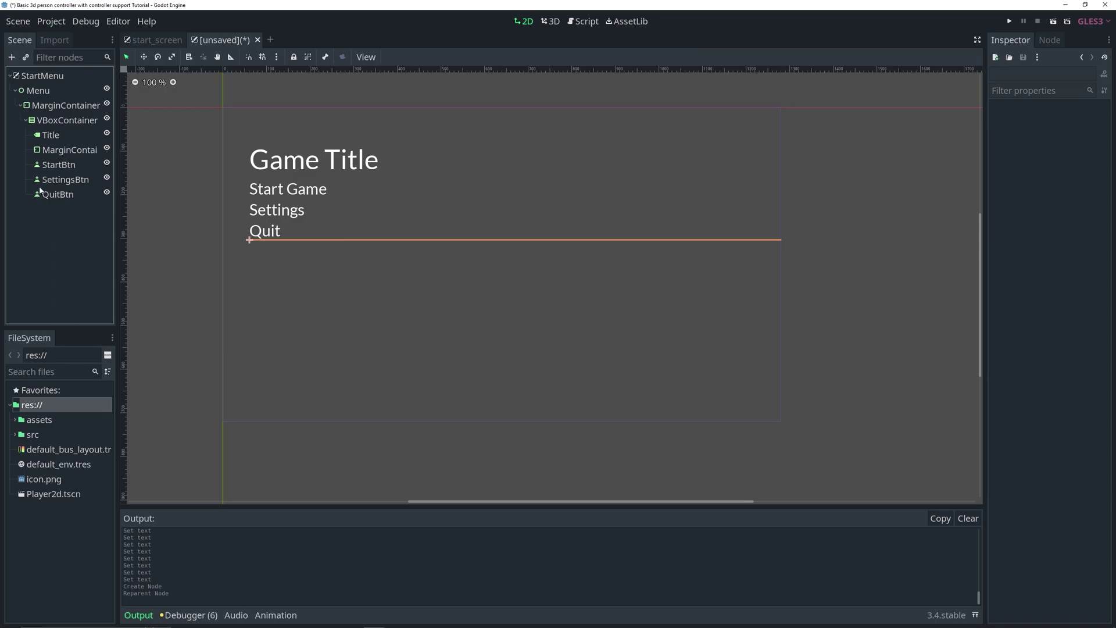
left_click(51, 152)
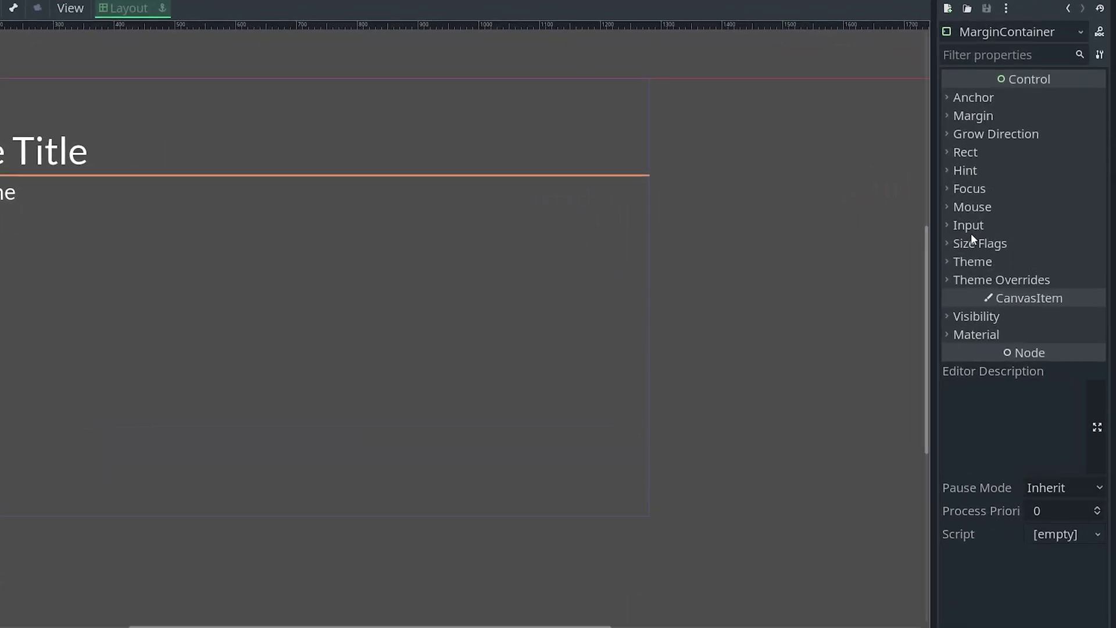
left_click(963, 287)
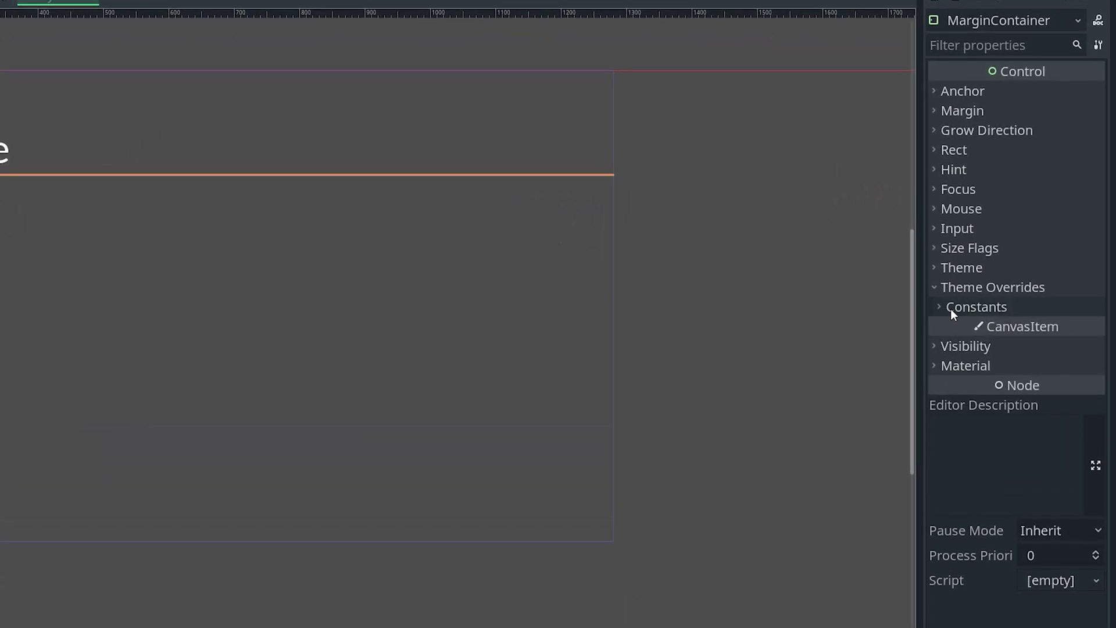
left_click(951, 307)
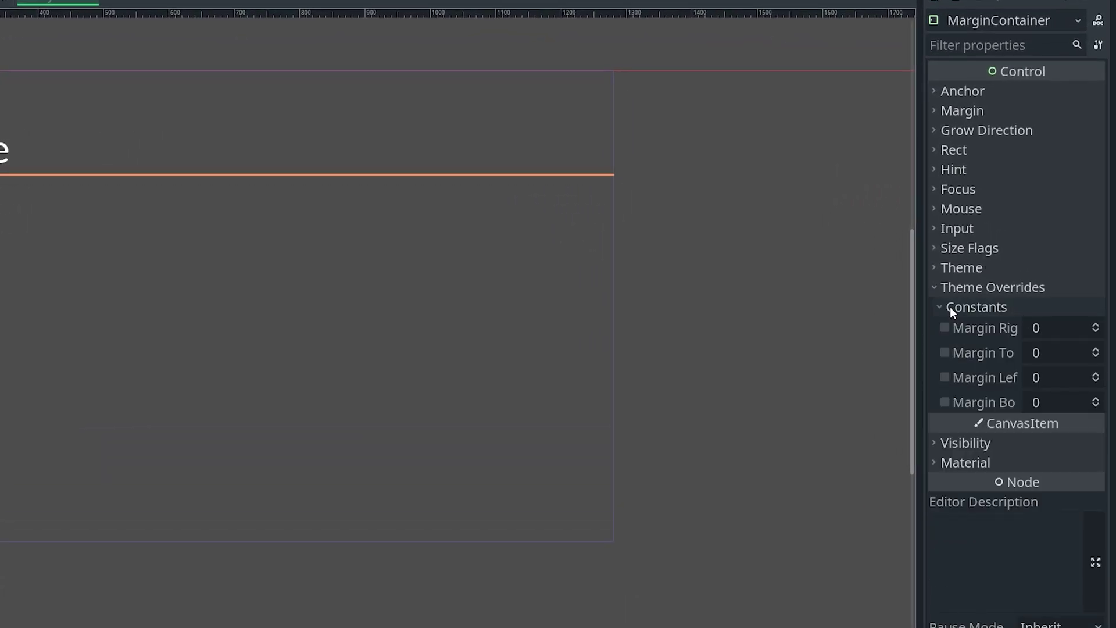
left_click(1096, 350)
left_click(1096, 350)
scroll(1096, 353, "up", 15)
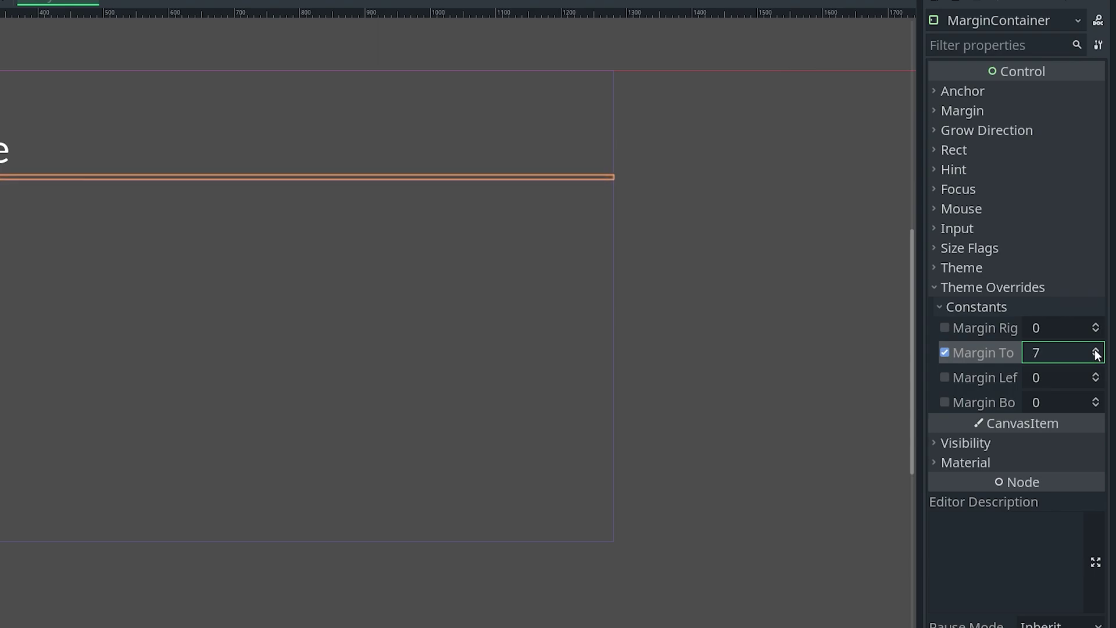
scroll(1096, 353, "up", 5)
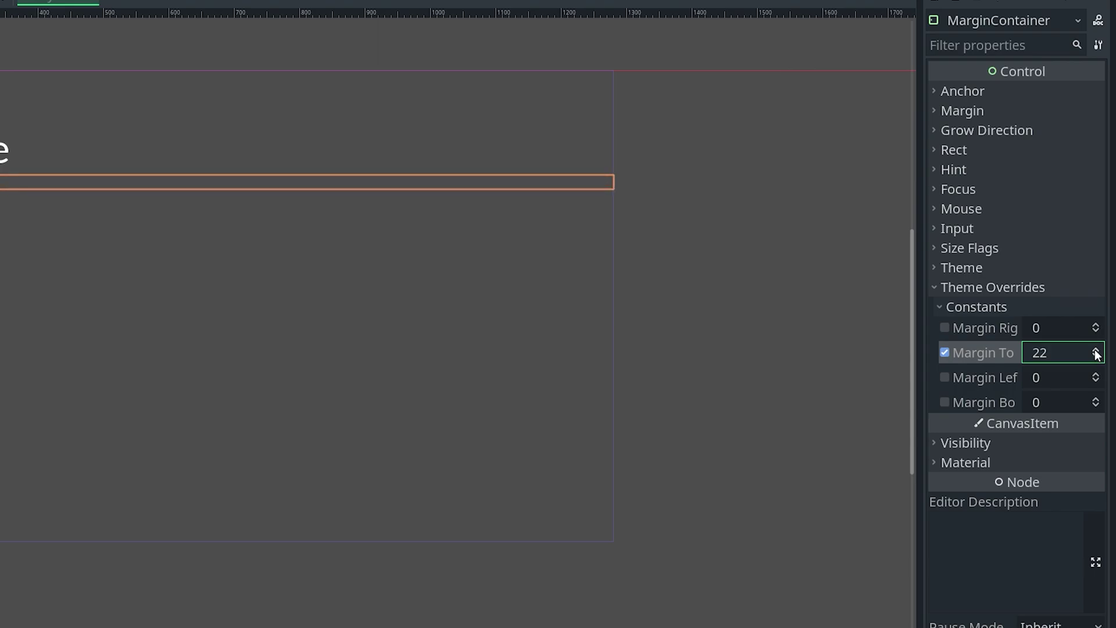
left_click(945, 353)
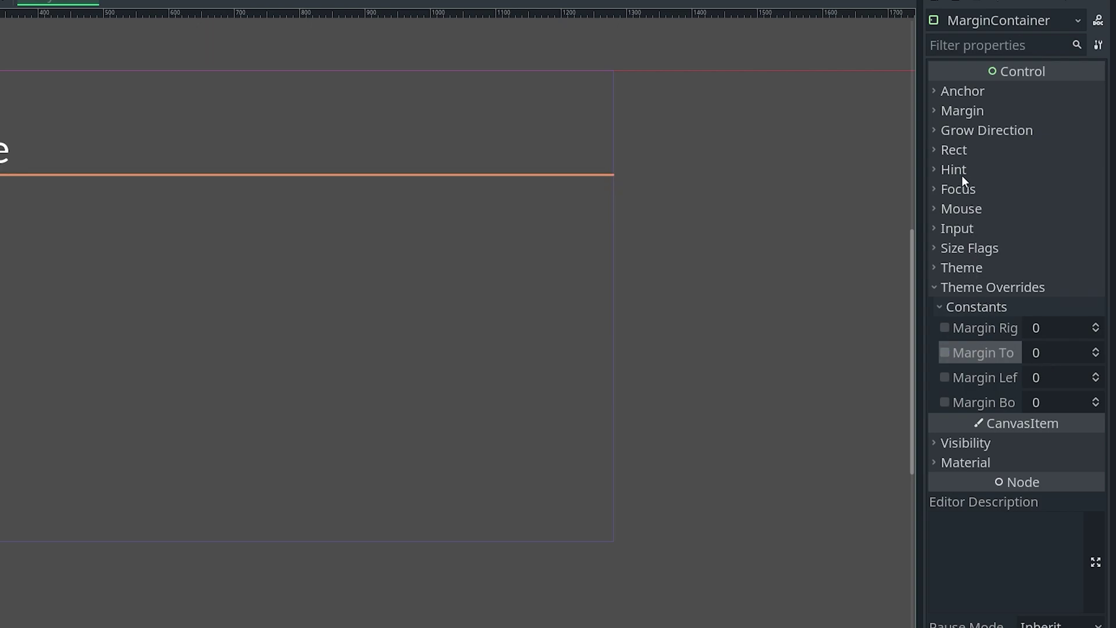
- Set the minimum Y size of the MarginContainer between Title and StartBtn to 80
left_click(954, 150)
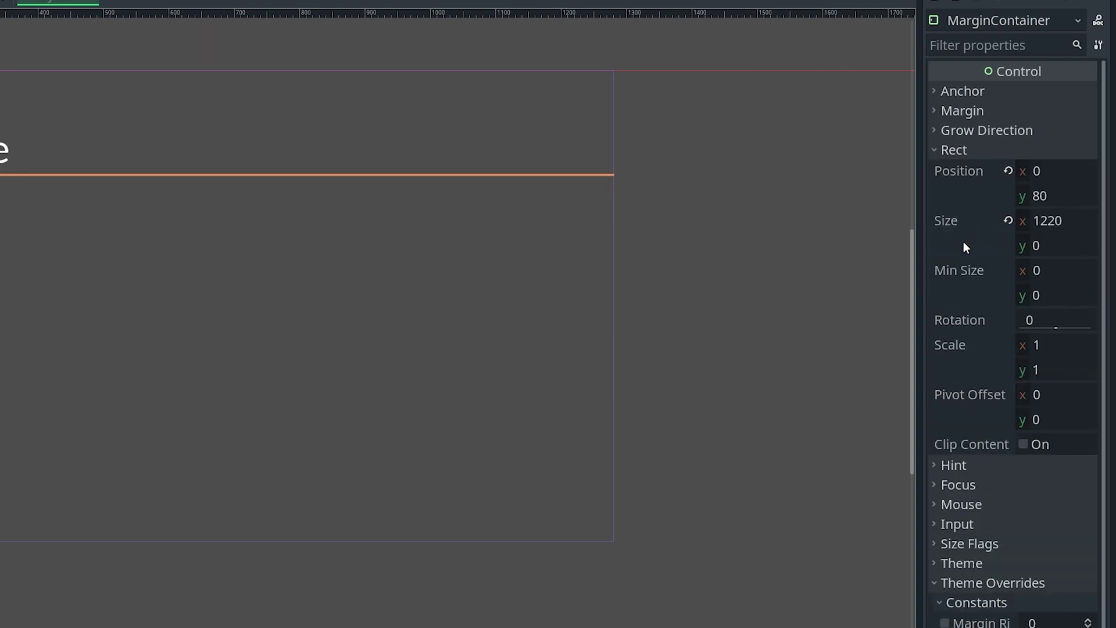
left_click(1047, 301)
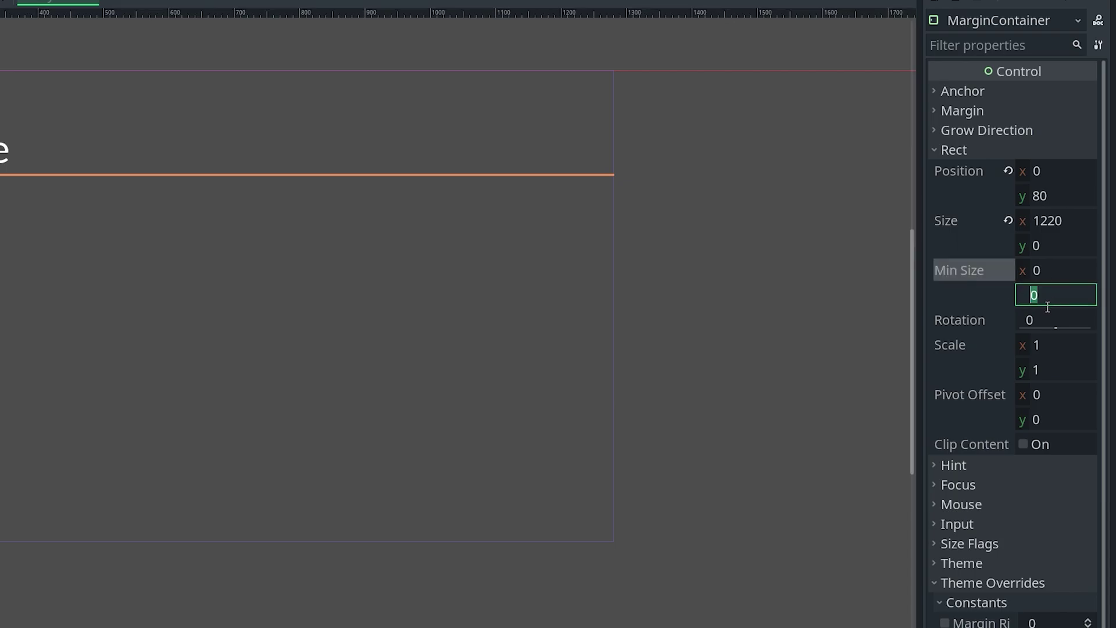
type("80")
key("Return")
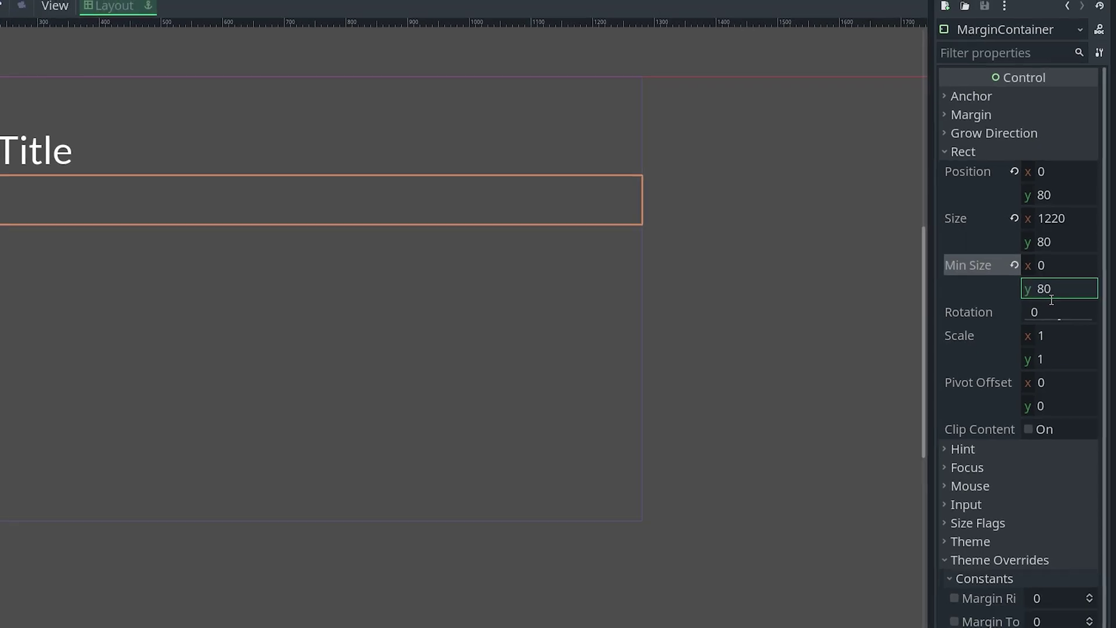
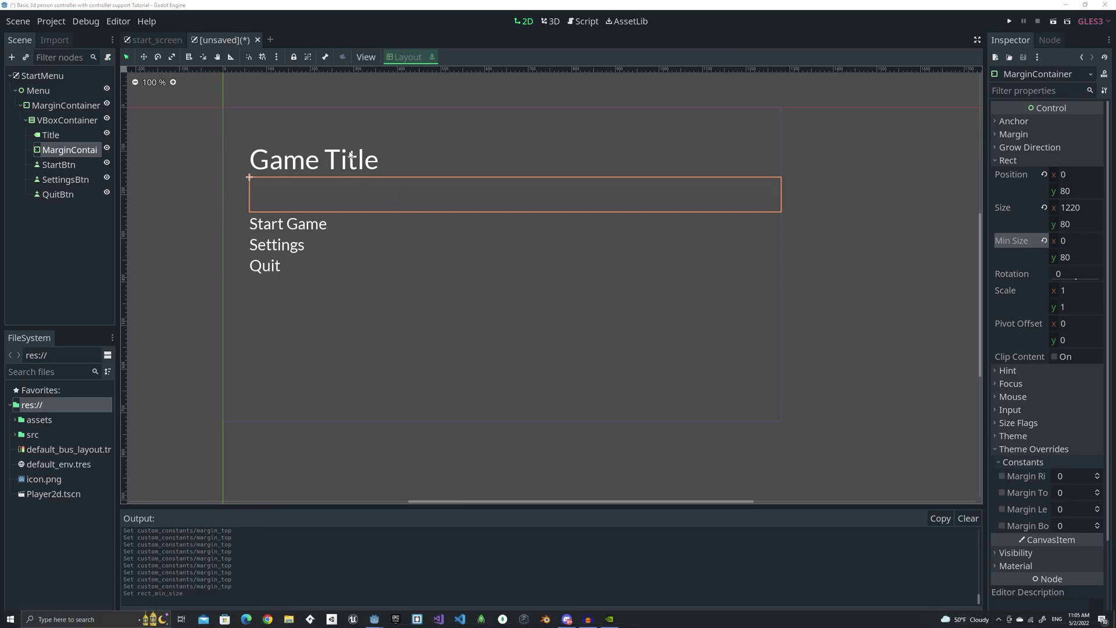
left_click(690, 437)
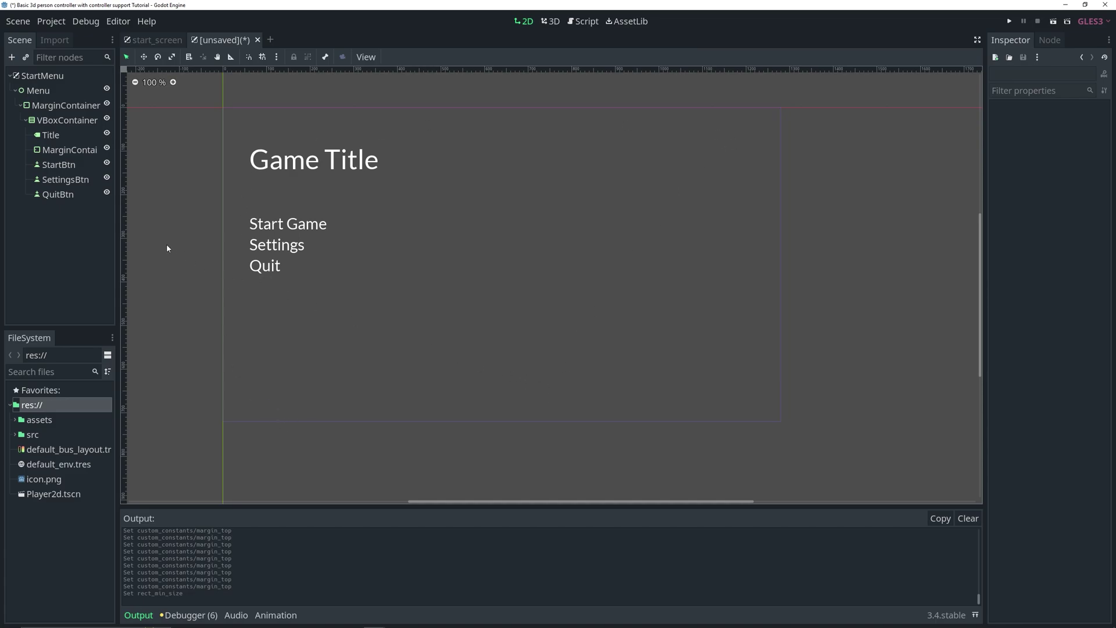
- Add a Spatial node as a child of StartMenu and rename it as Background
left_click(58, 81)
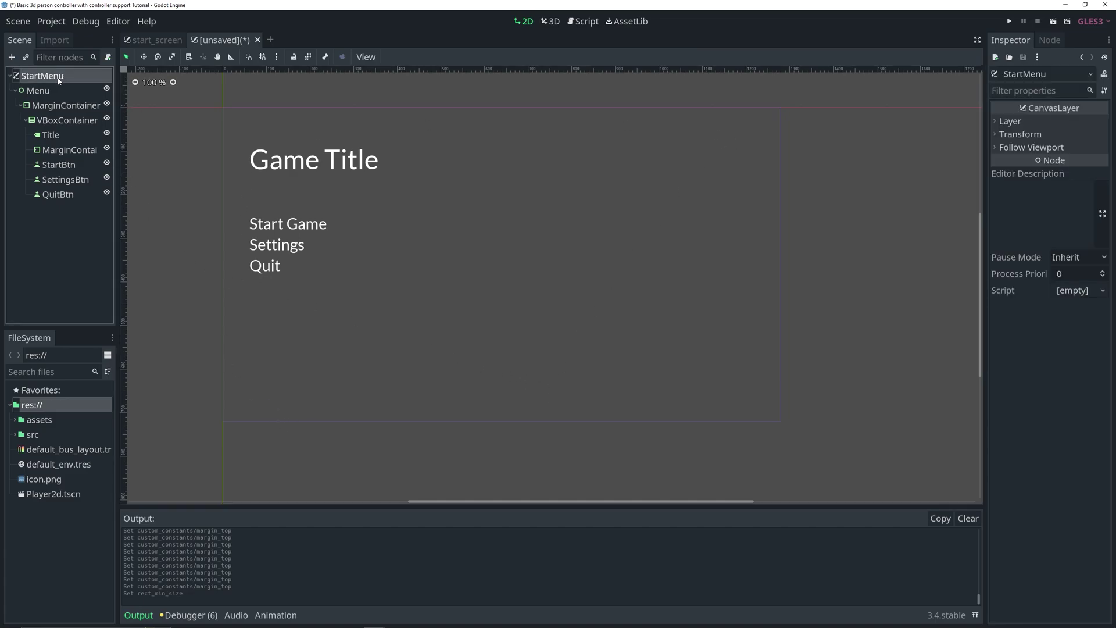
key("ctrl+a")
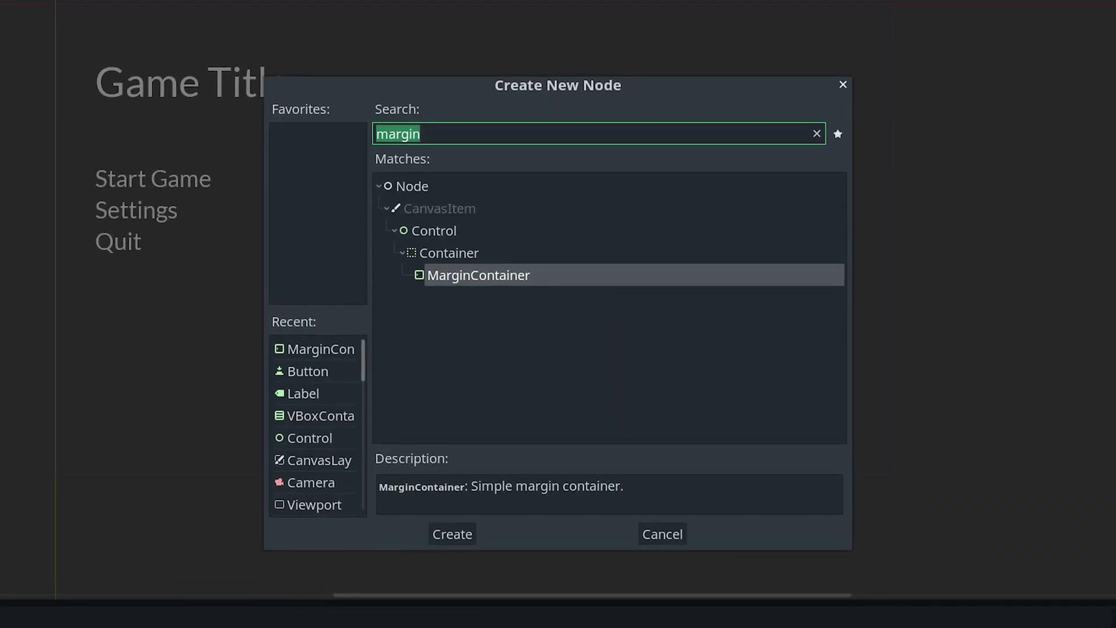
type("spa")
key("Return")
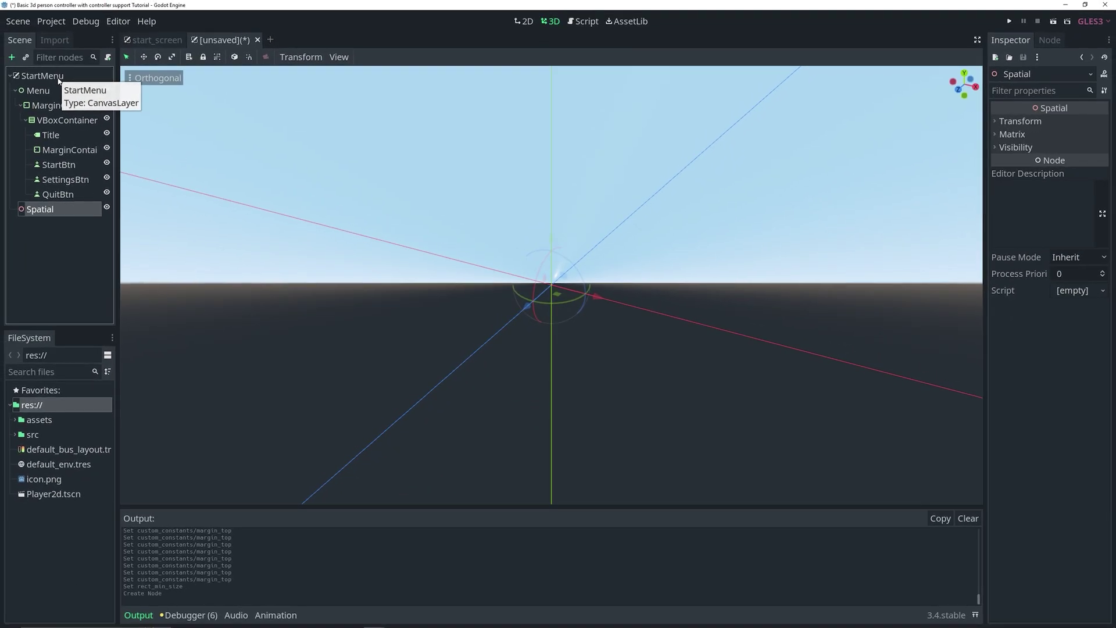
double_click(60, 213)
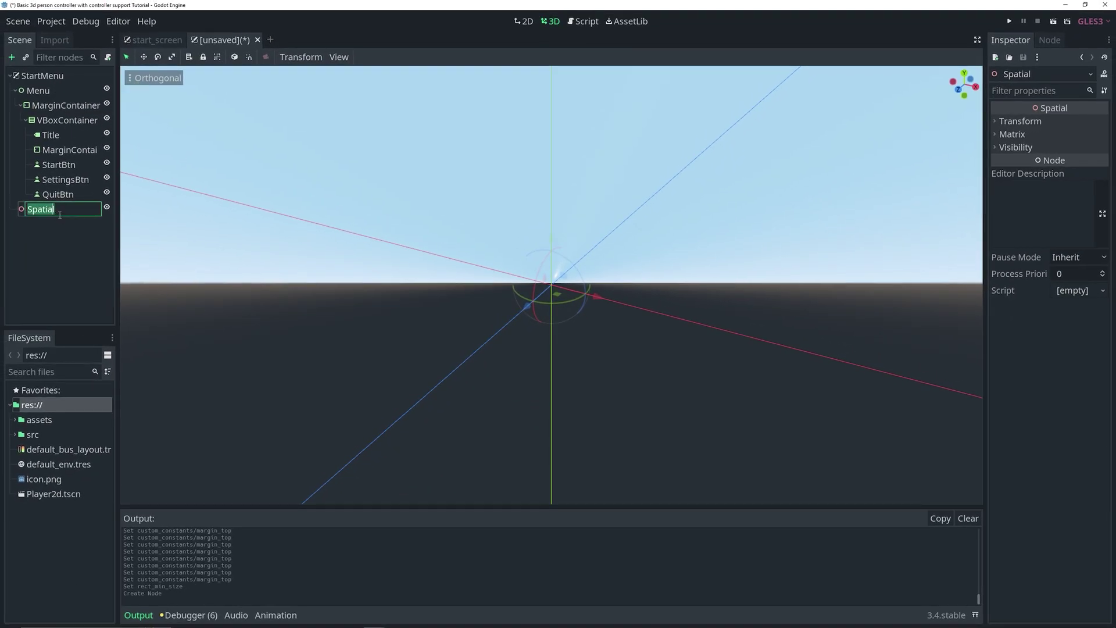
type("Background")
key("Return")
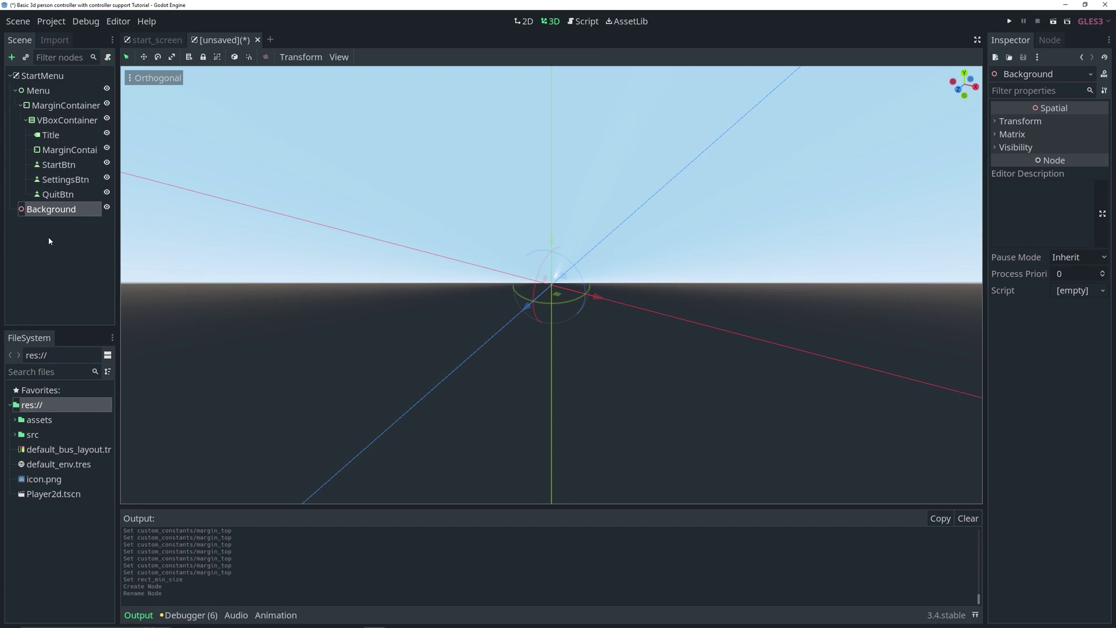
- Copy the Level node from the start_screen scene and paste it under Background in the unsaved StartMenu scene
middle_click_drag(661, 275, 700, 296)
scroll(701, 297, "down", 1)
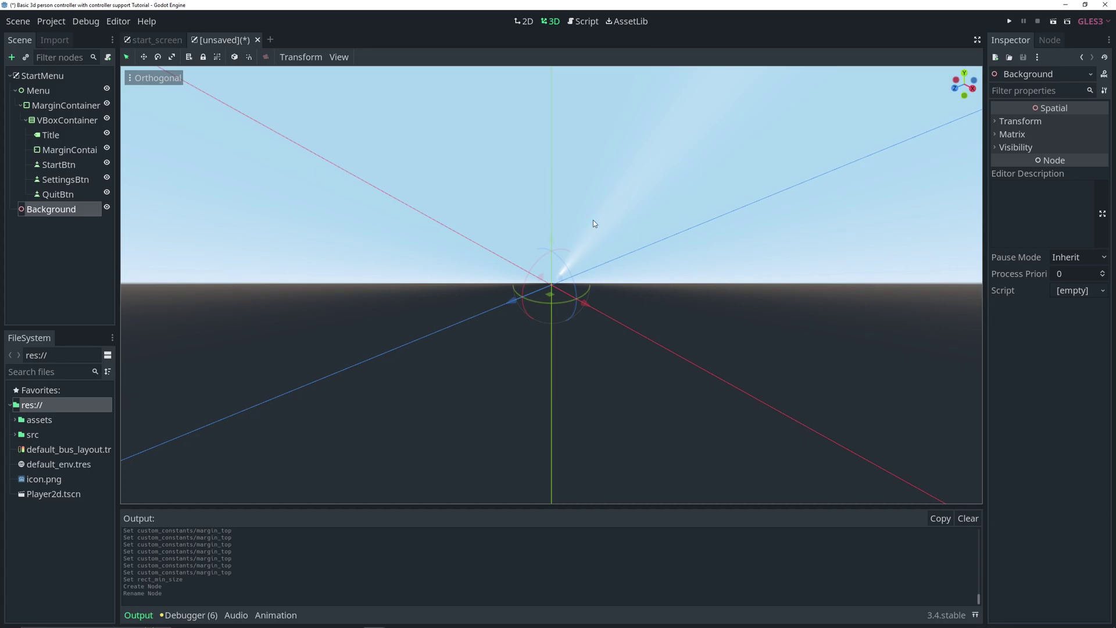
left_click(162, 37)
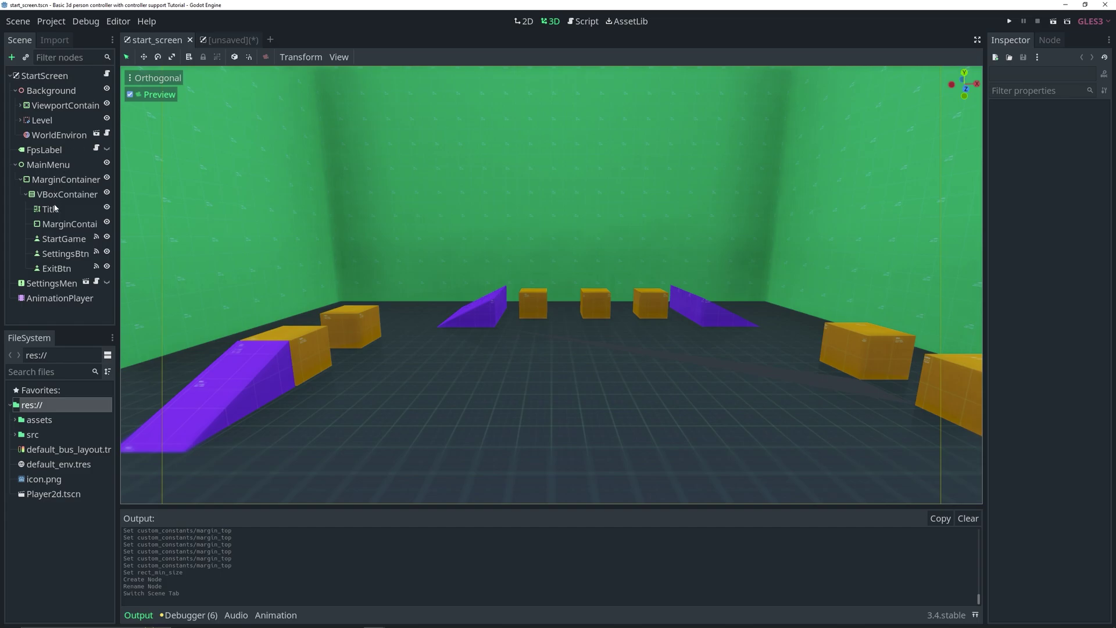
right_click(56, 120)
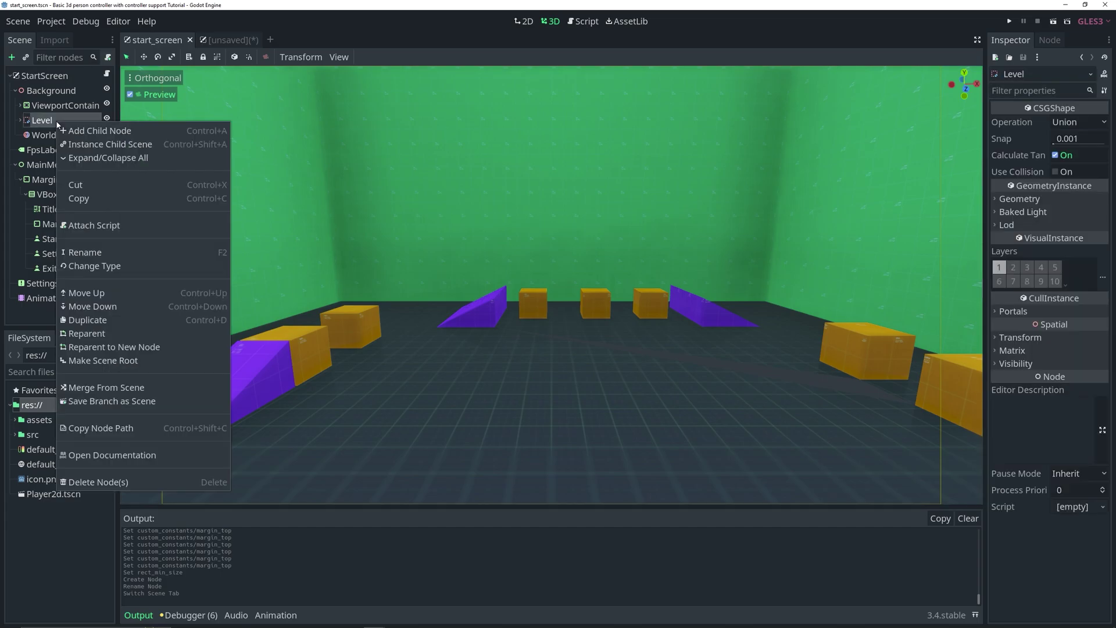
left_click(80, 198)
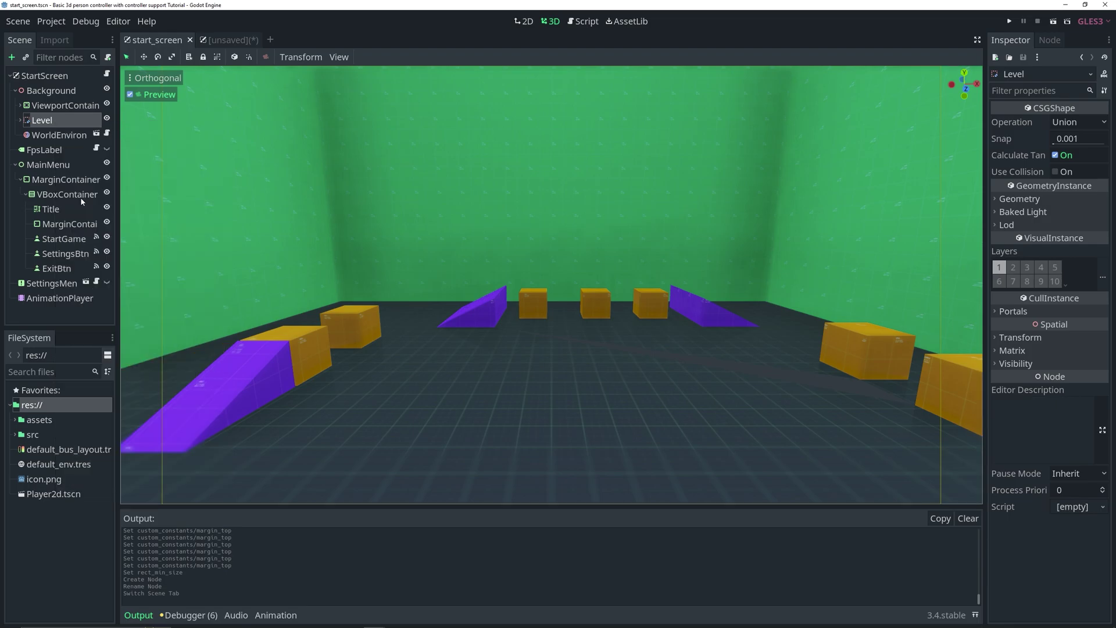
left_click(233, 40)
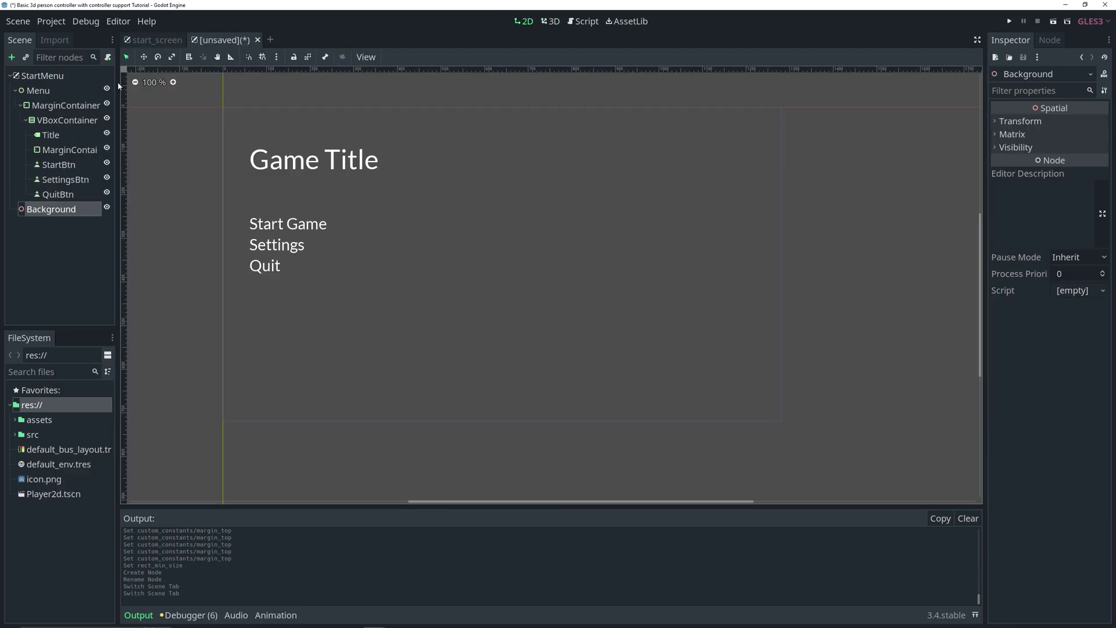
right_click(61, 207)
left_click(88, 298)
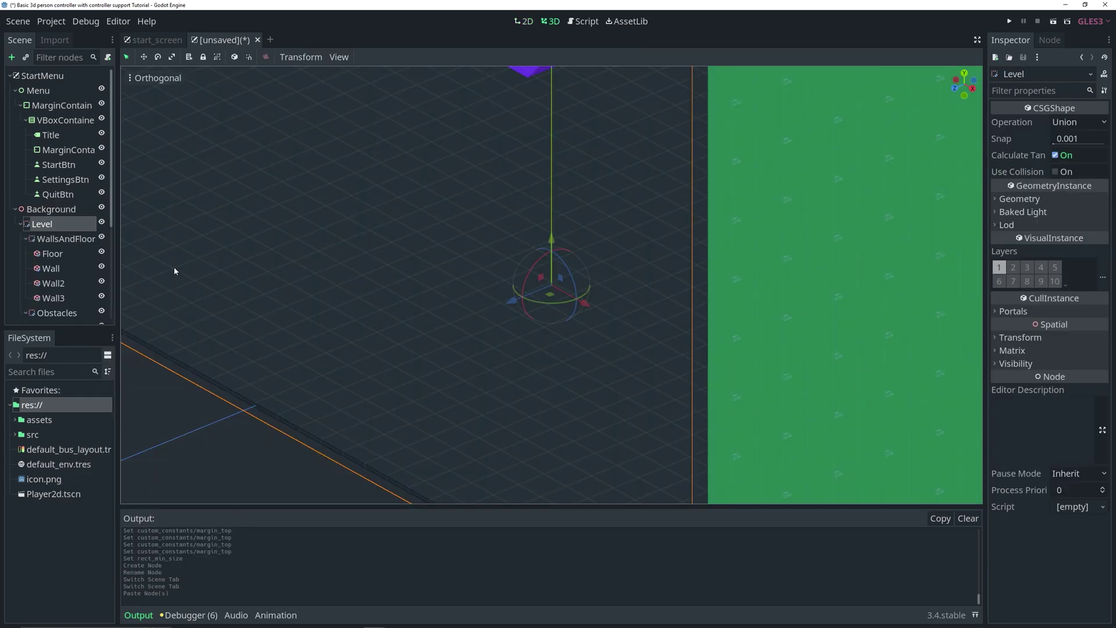
- Examine the pasted level from the front in the 3D view and collapse the Level node in the scene tree
scroll(454, 291, "down", 3)
scroll(509, 279, "down", 3)
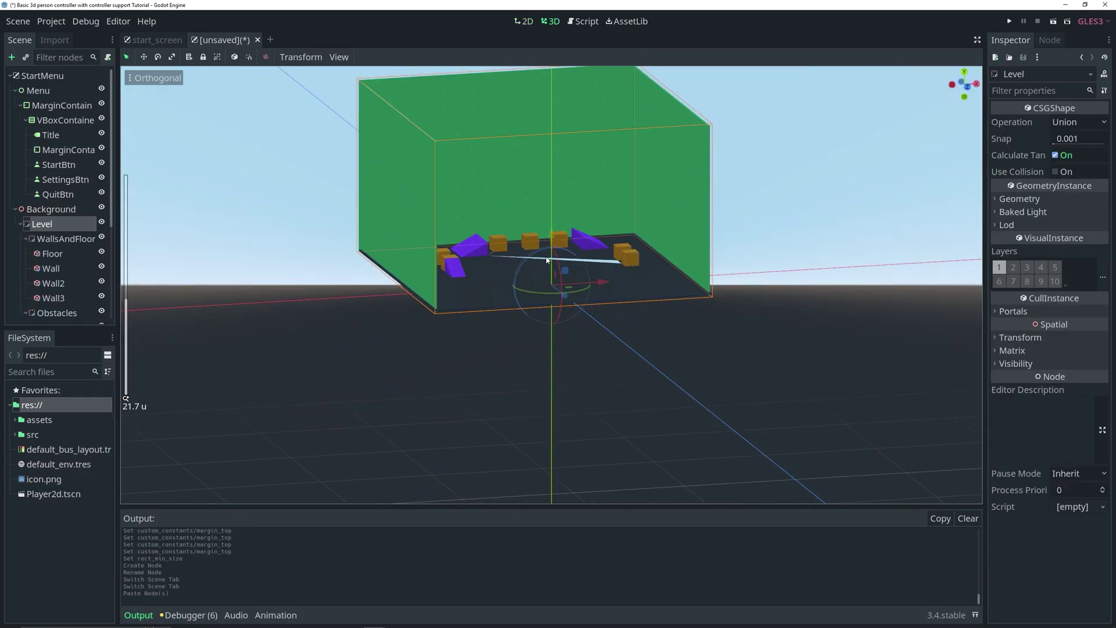
middle_click_drag(534, 267, 578, 220)
scroll(578, 204, "up", 2)
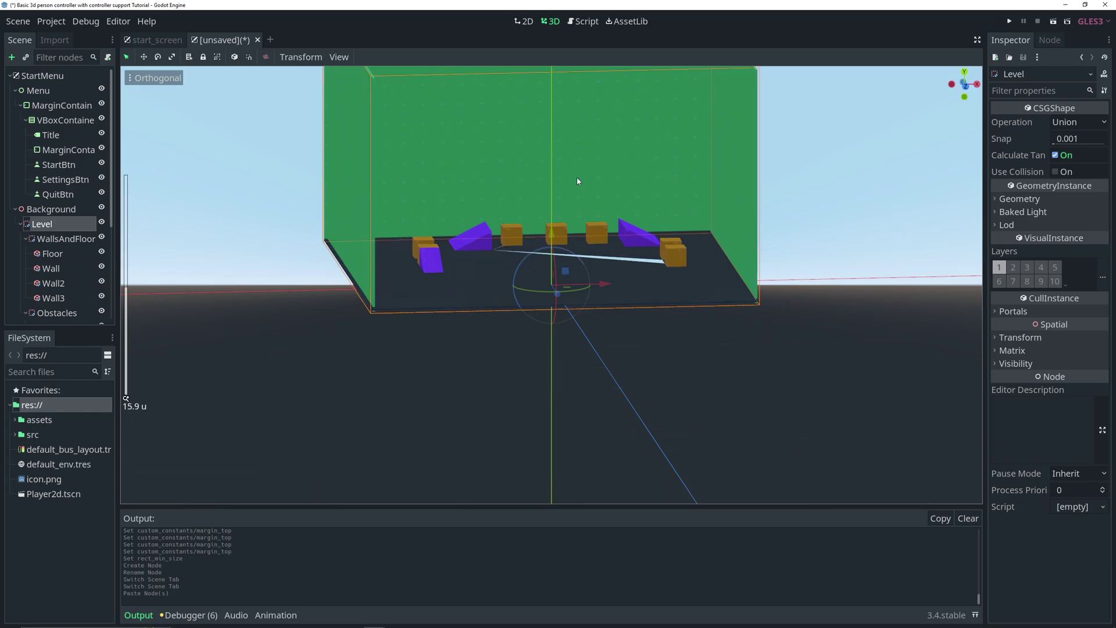
middle_click_drag(652, 198, 599, 301, "shift")
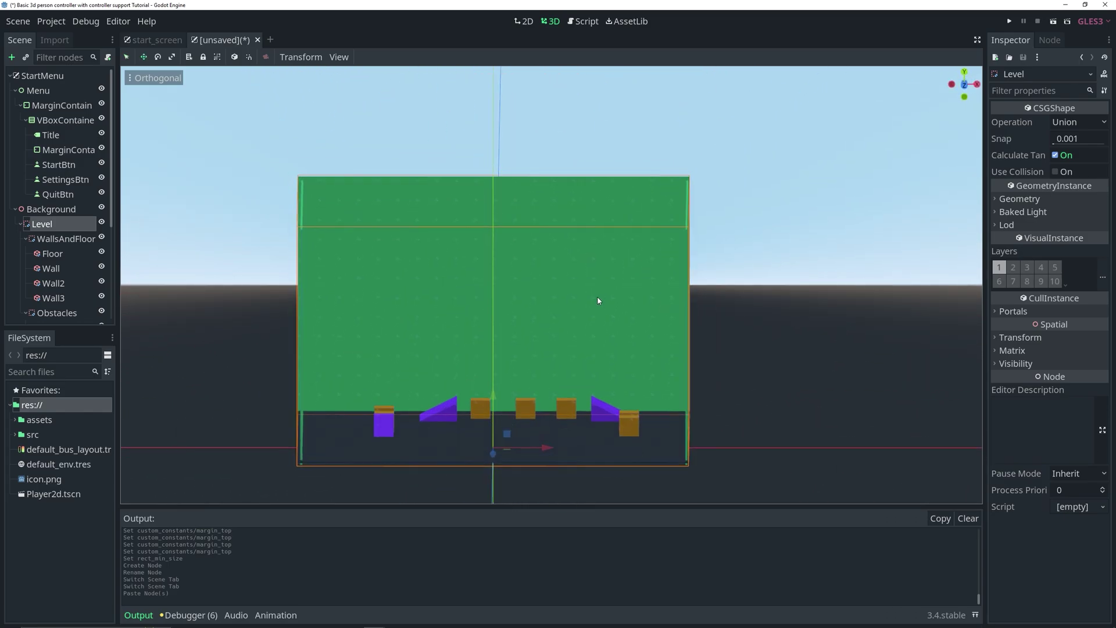
left_click(20, 225)
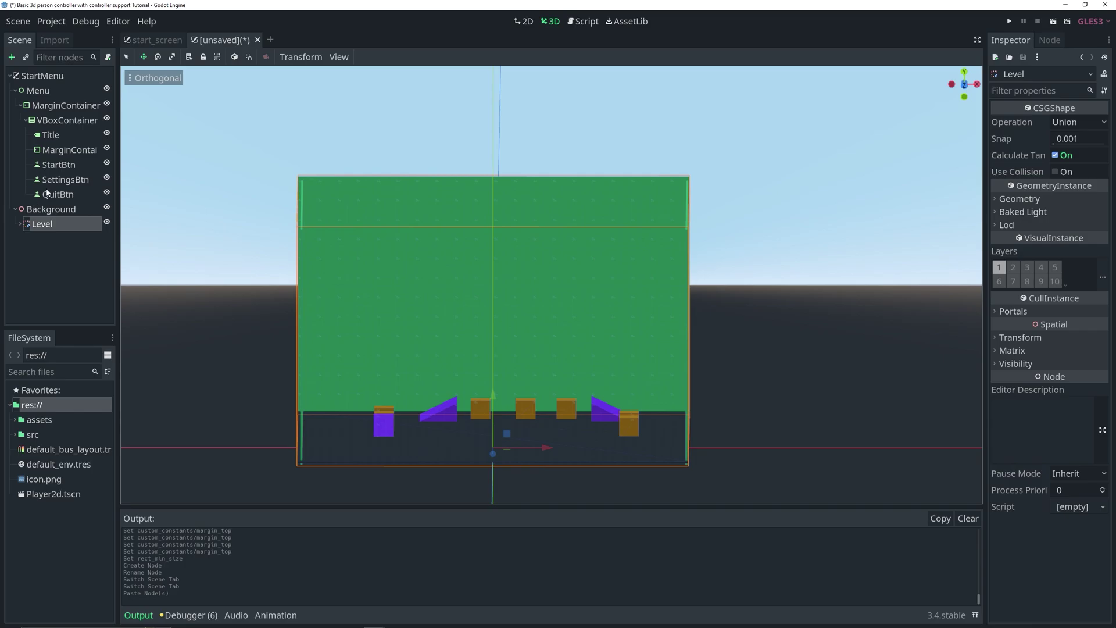
- Add a ViewportContainer as a child of the Background node
left_click(57, 209)
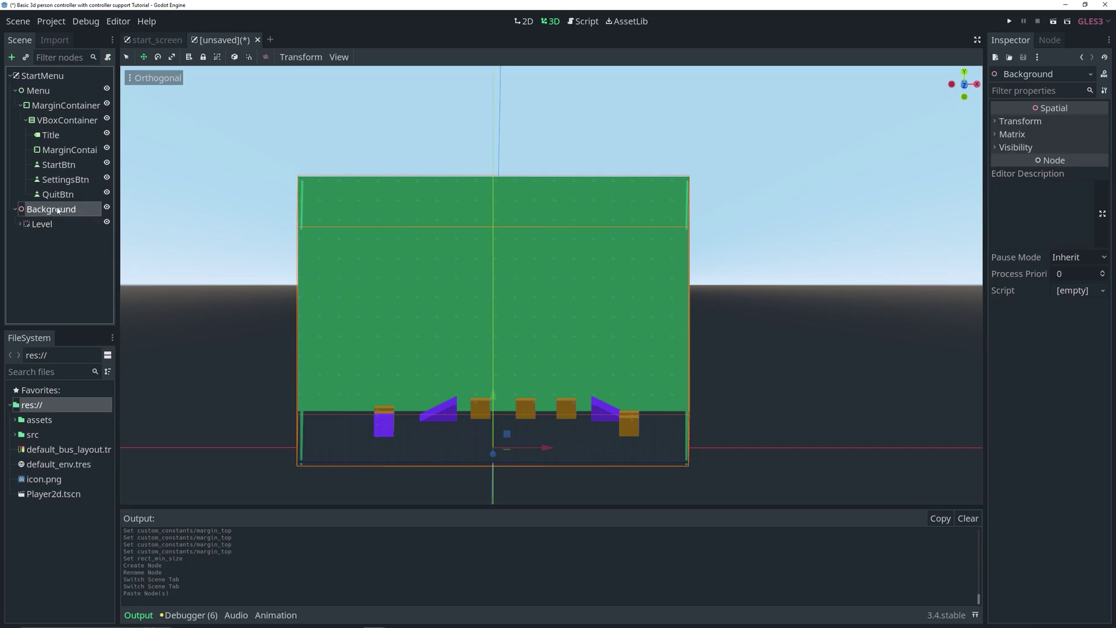
left_click(525, 22)
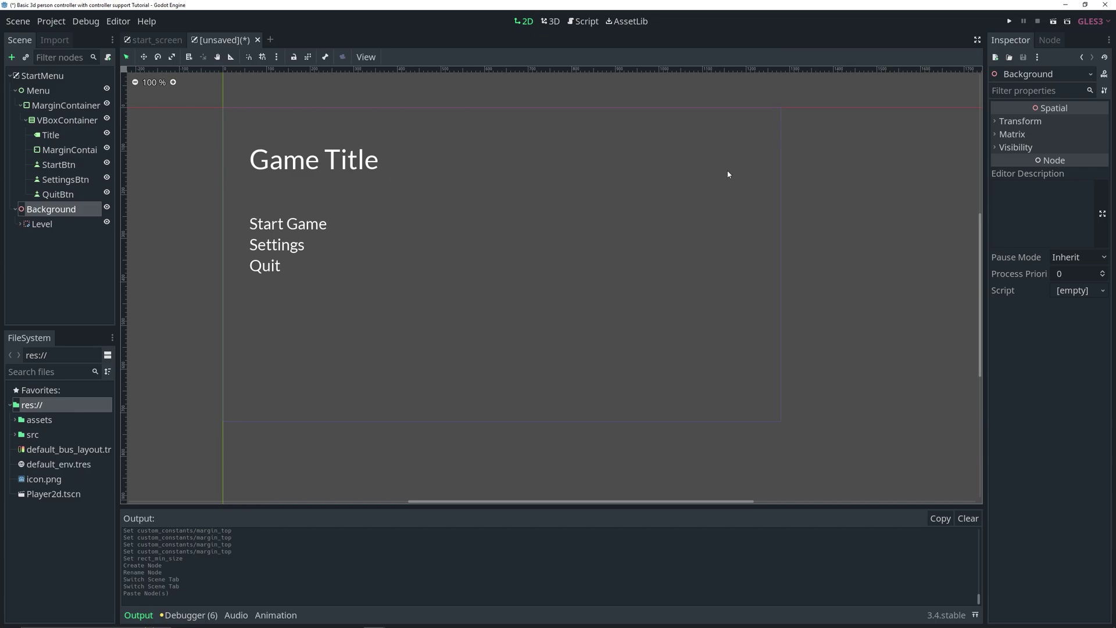
left_click(550, 22)
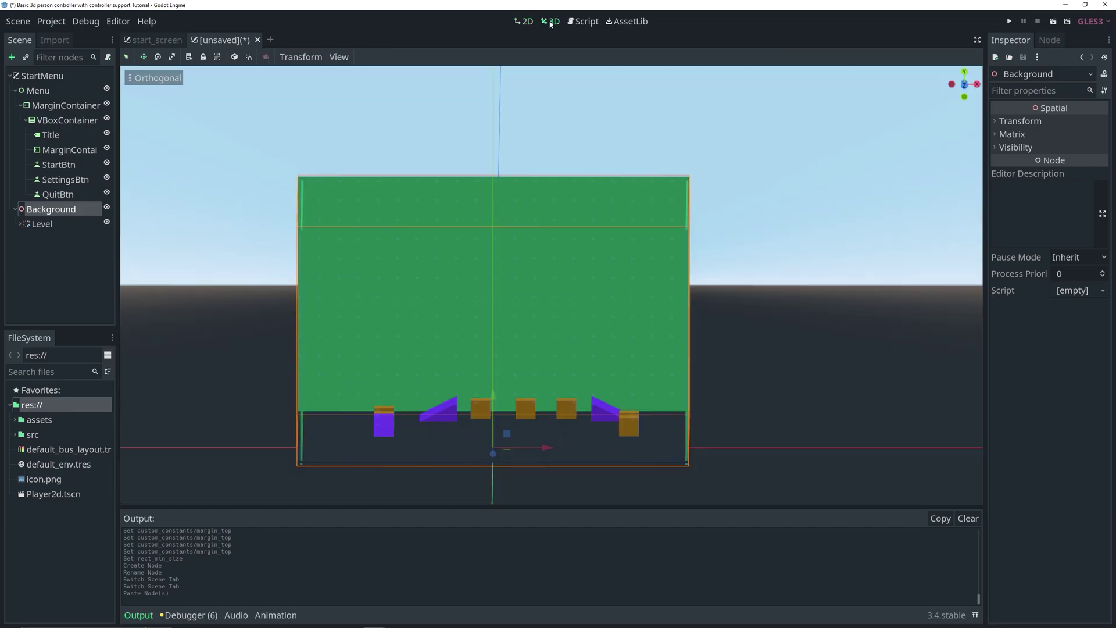
key("ctrl+a")
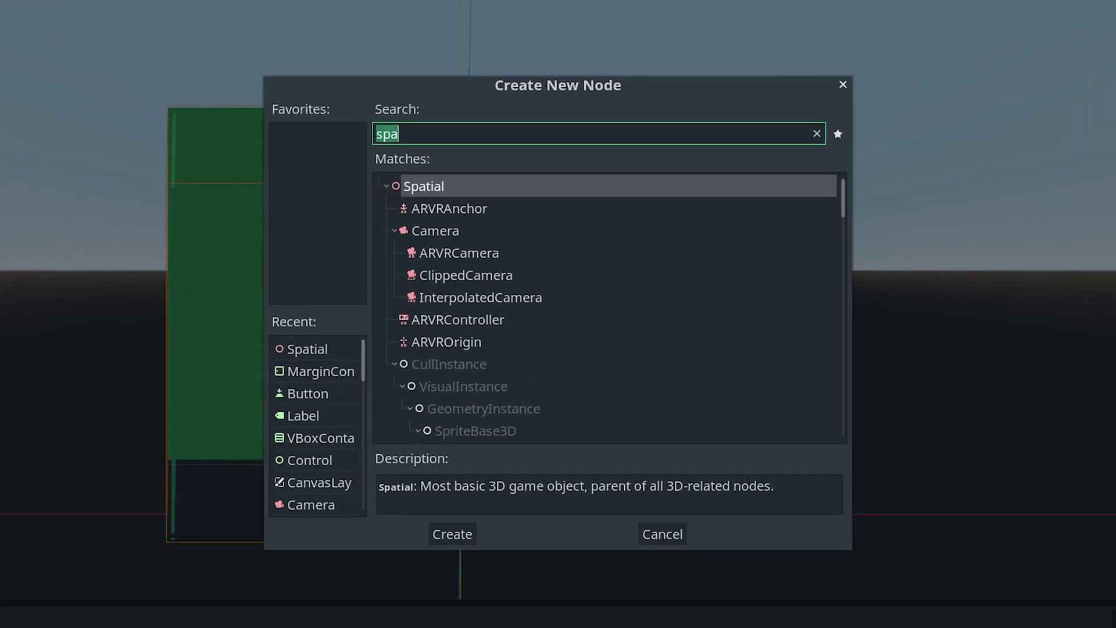
type("view")
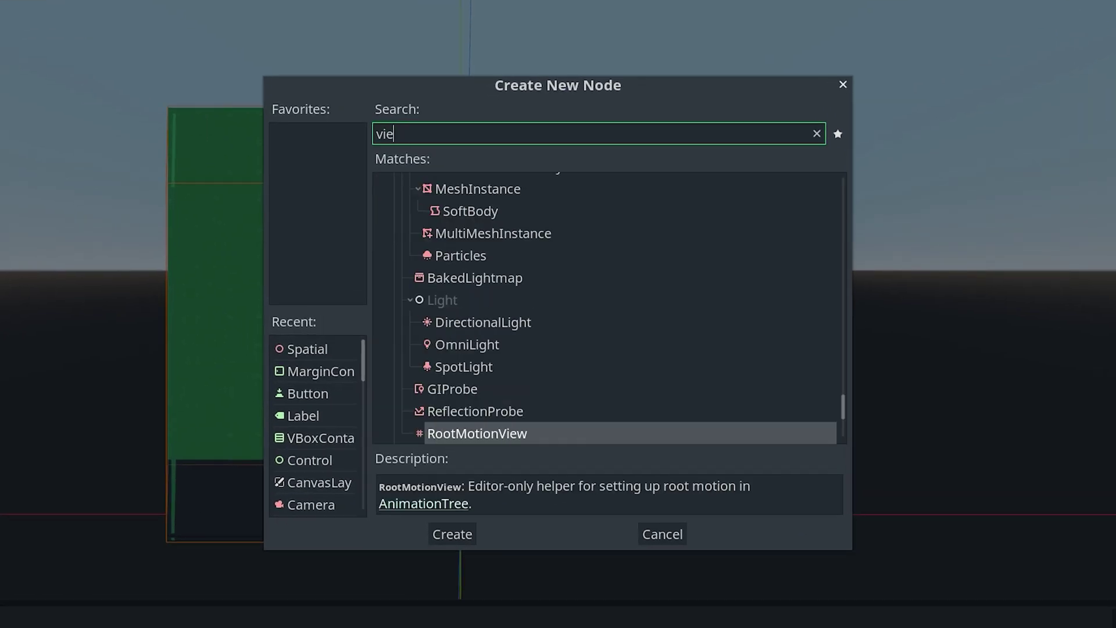
key("Down")
key("Down")
key("Down")
key("Down")
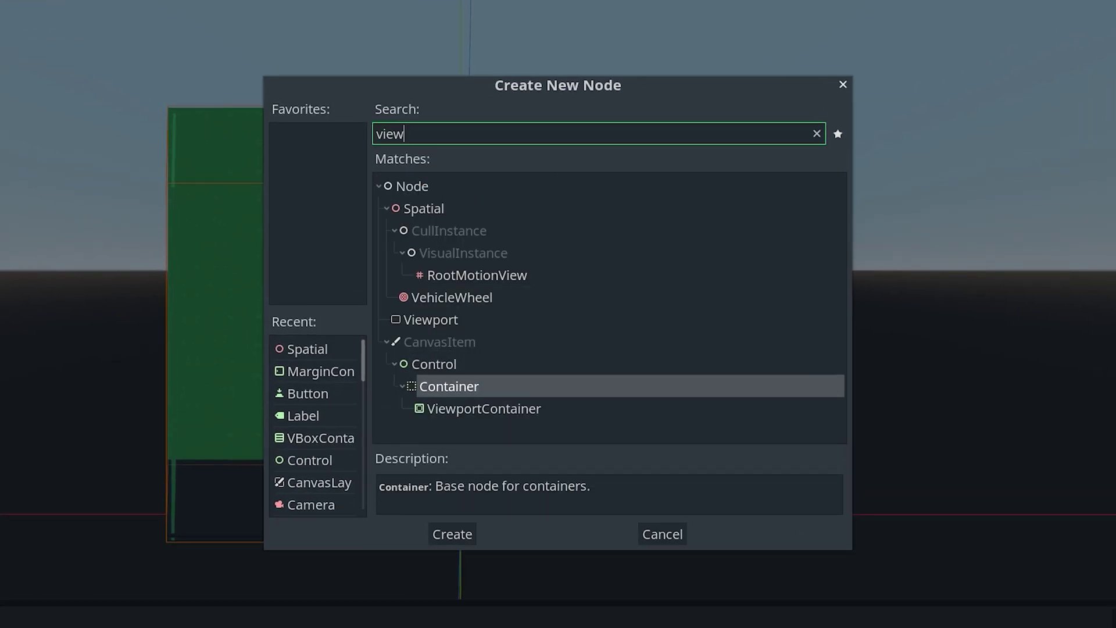
key("Down")
key("Return")
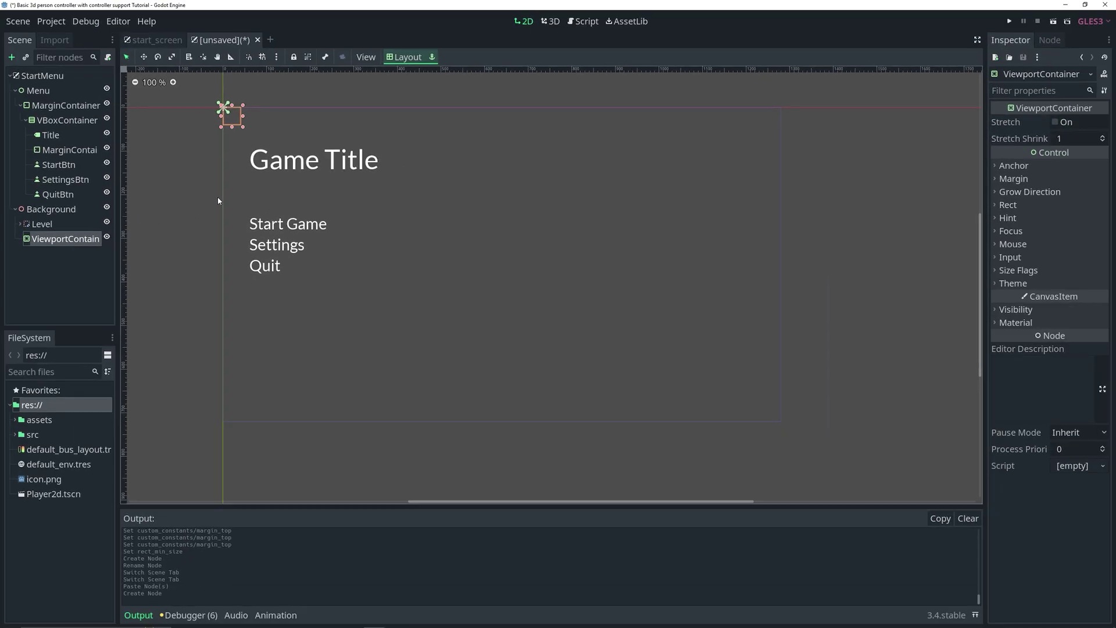
- Set the ViewportContainer's layout to Full Rect and add a Viewport as its child
left_click(369, 3)
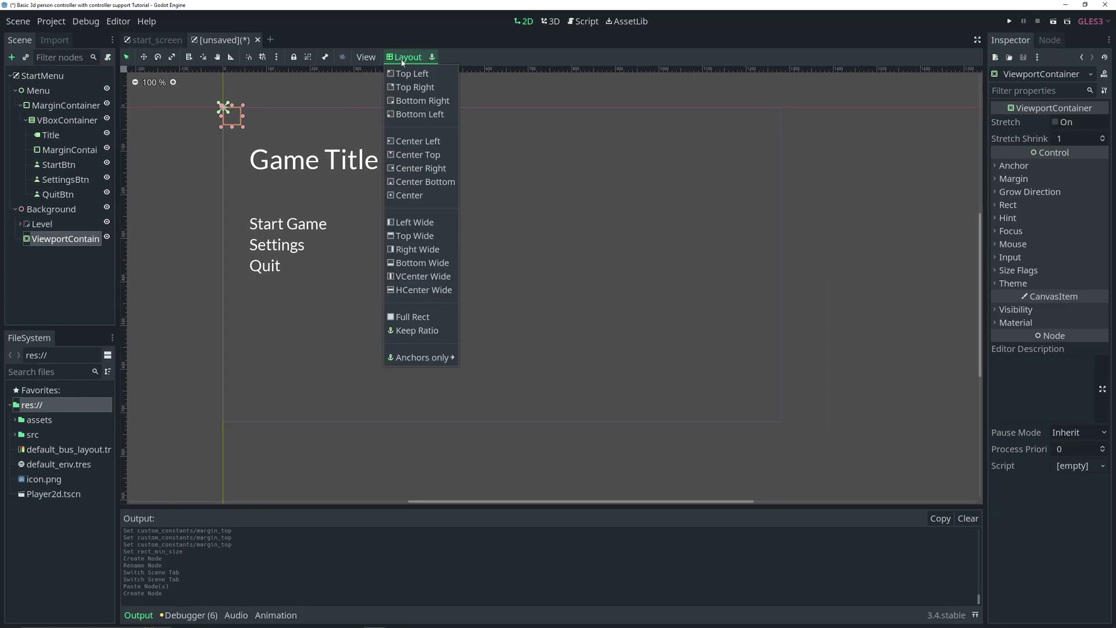
left_click(413, 317)
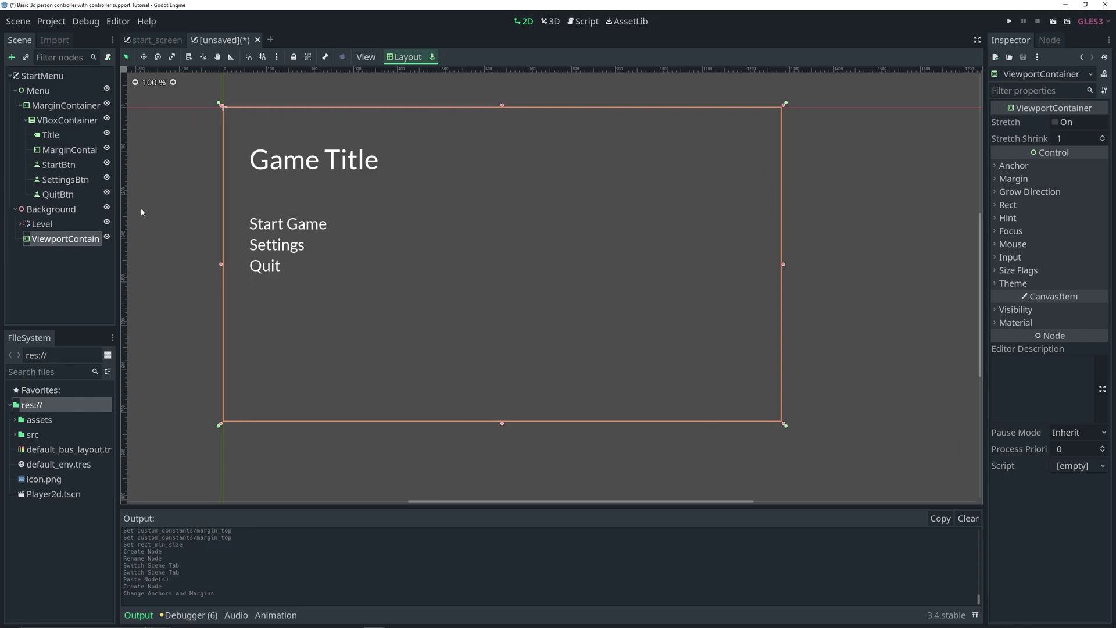
key("ctrl+a")
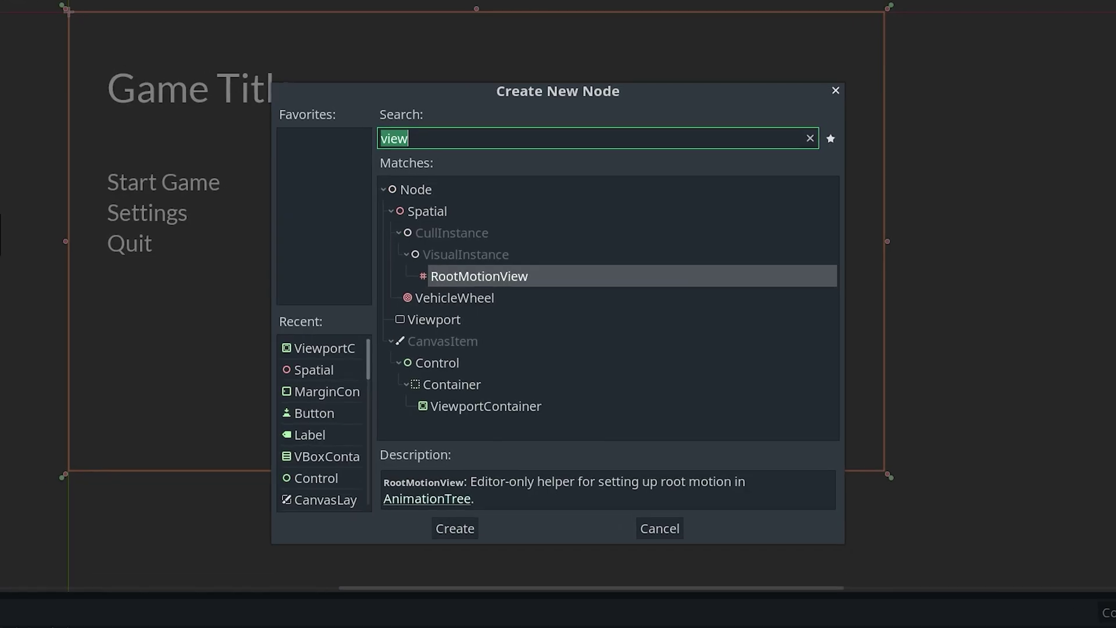
double_click(430, 320)
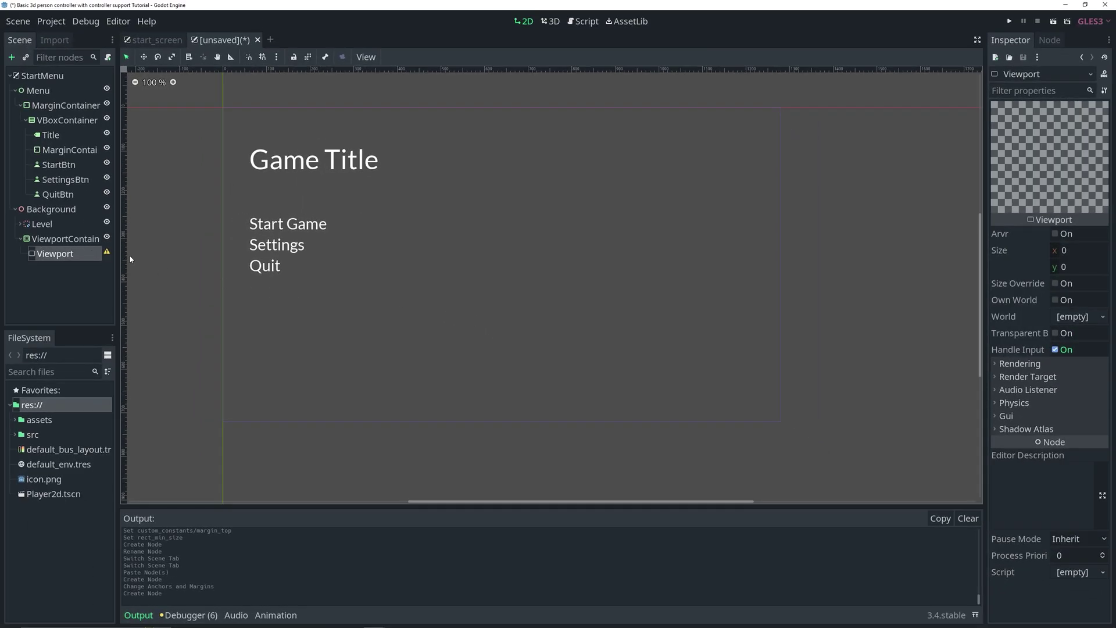
- Check the ViewportContainer's rect size and set the Viewport's size to 1280 by 720 to match it
left_click(46, 240)
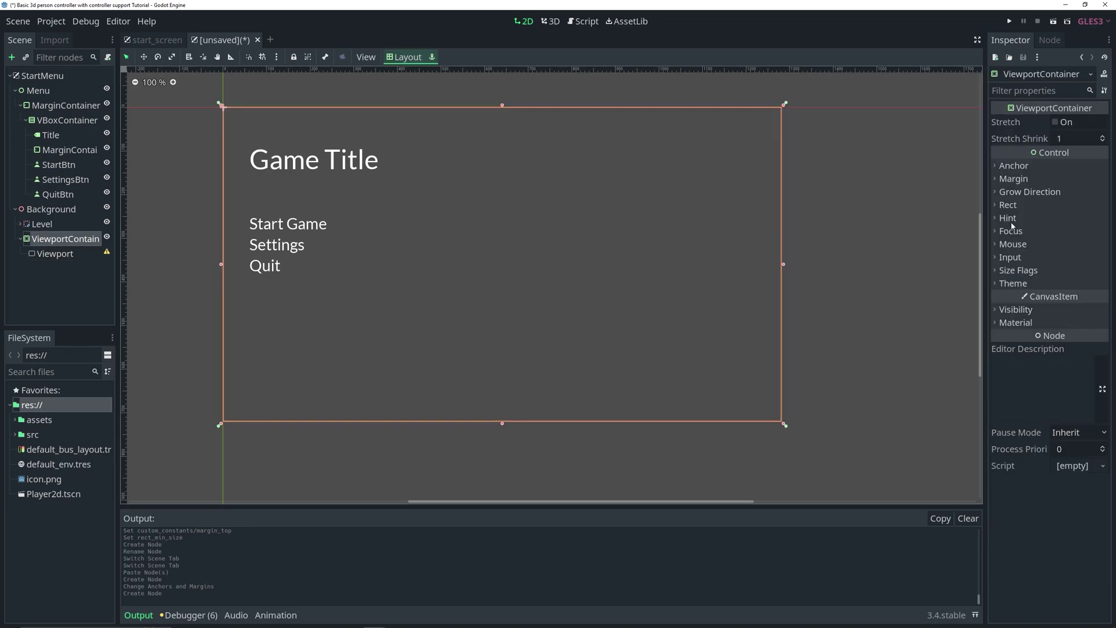
left_click(1001, 204)
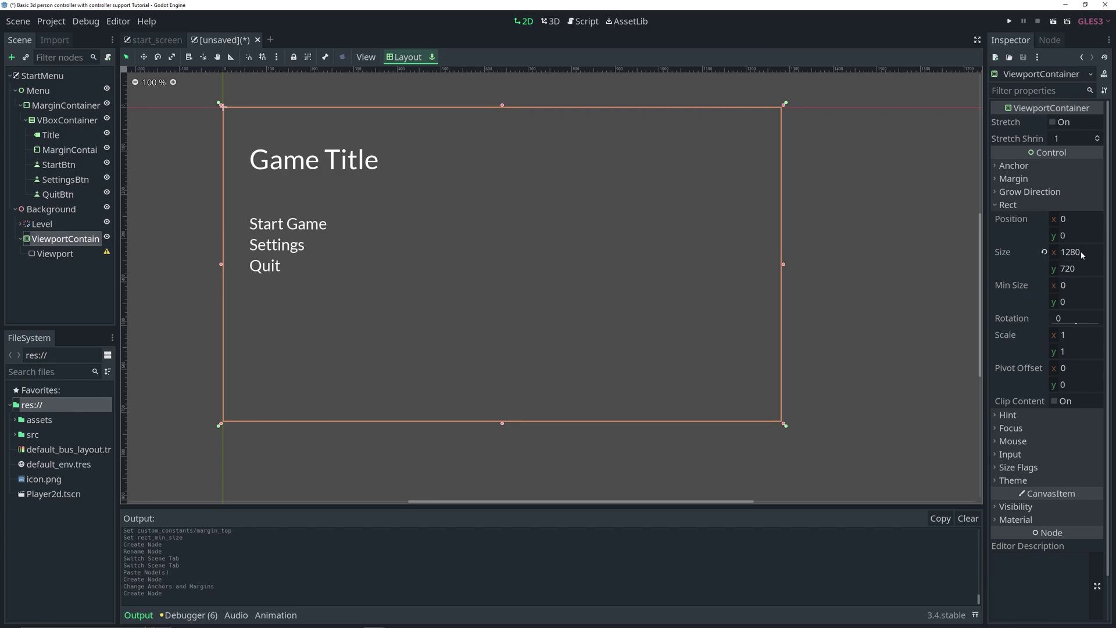
left_click(55, 254)
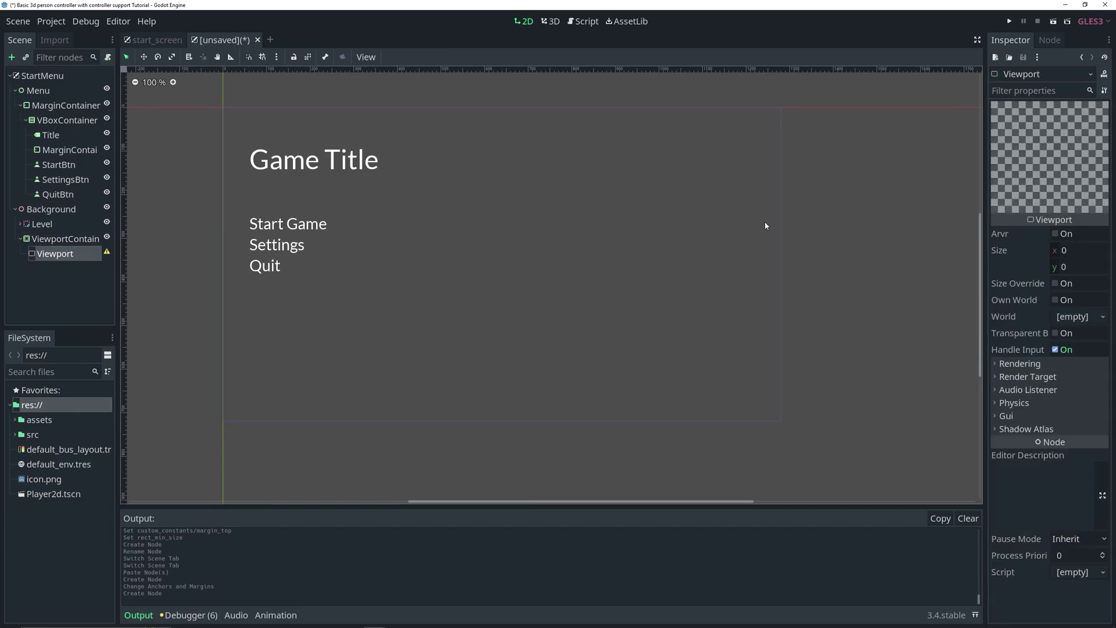
left_click(1065, 250)
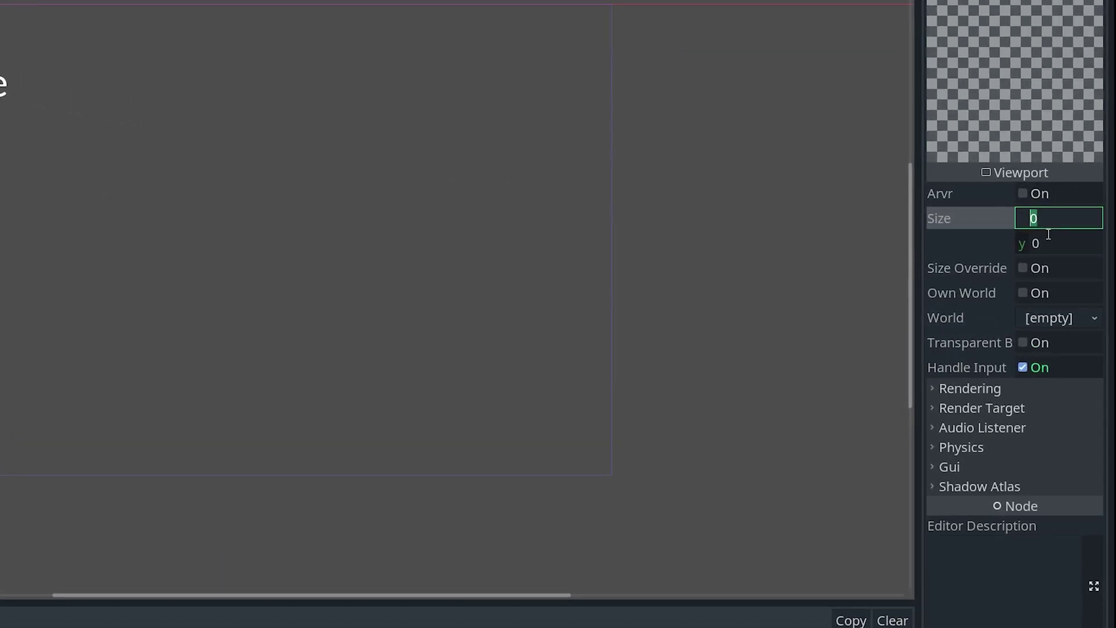
type("1280")
left_click(1062, 251)
type("720")
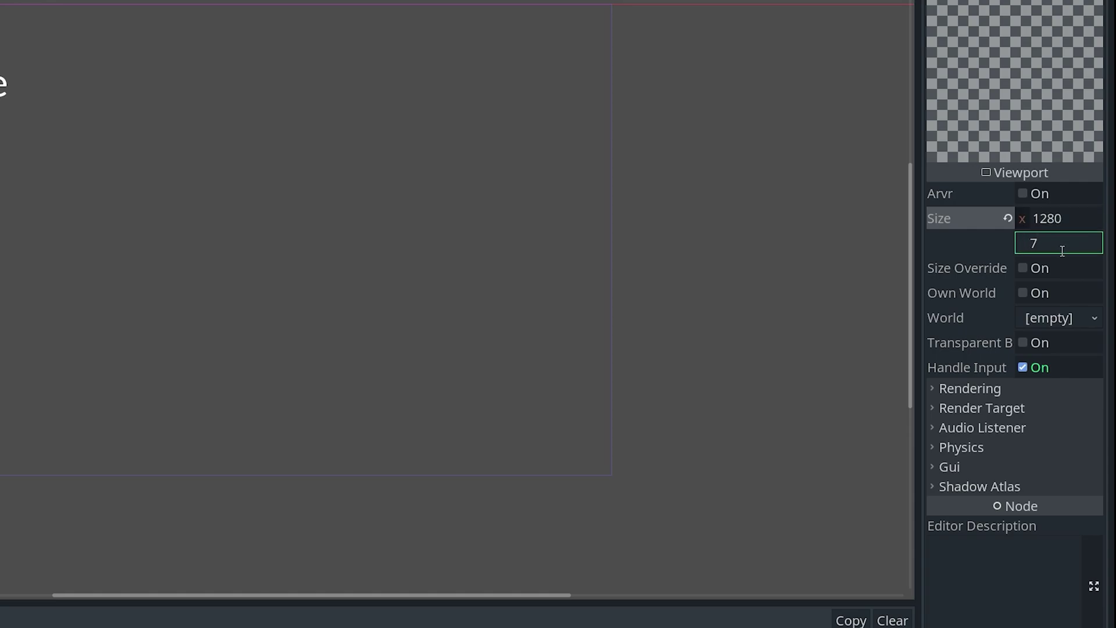
left_click(805, 279)
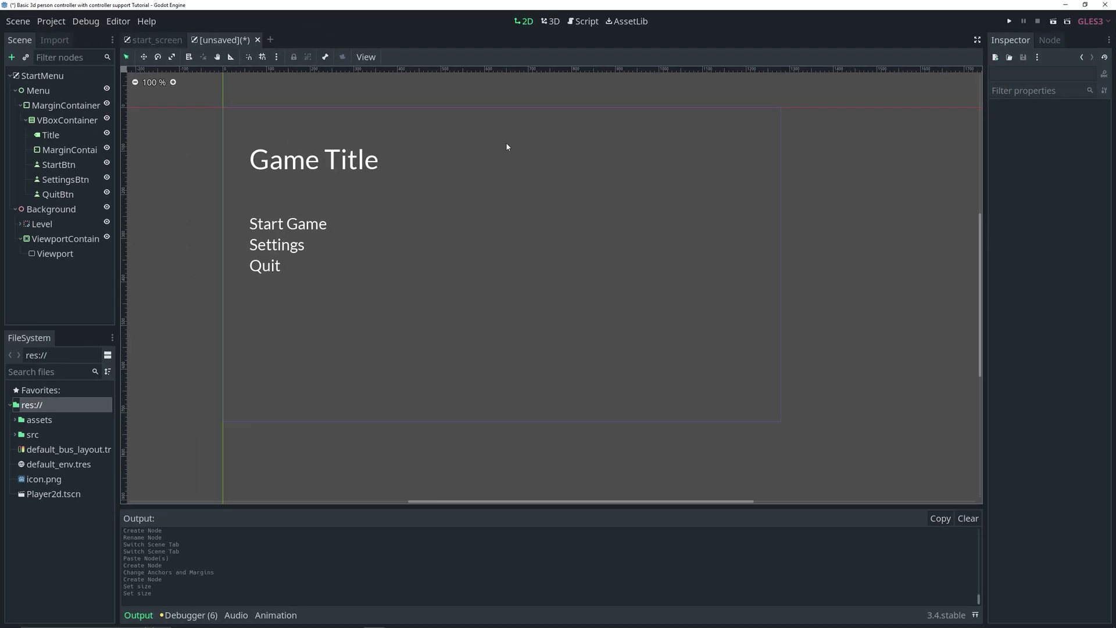
- Add a Camera as a child of the Viewport
double_click(64, 254)
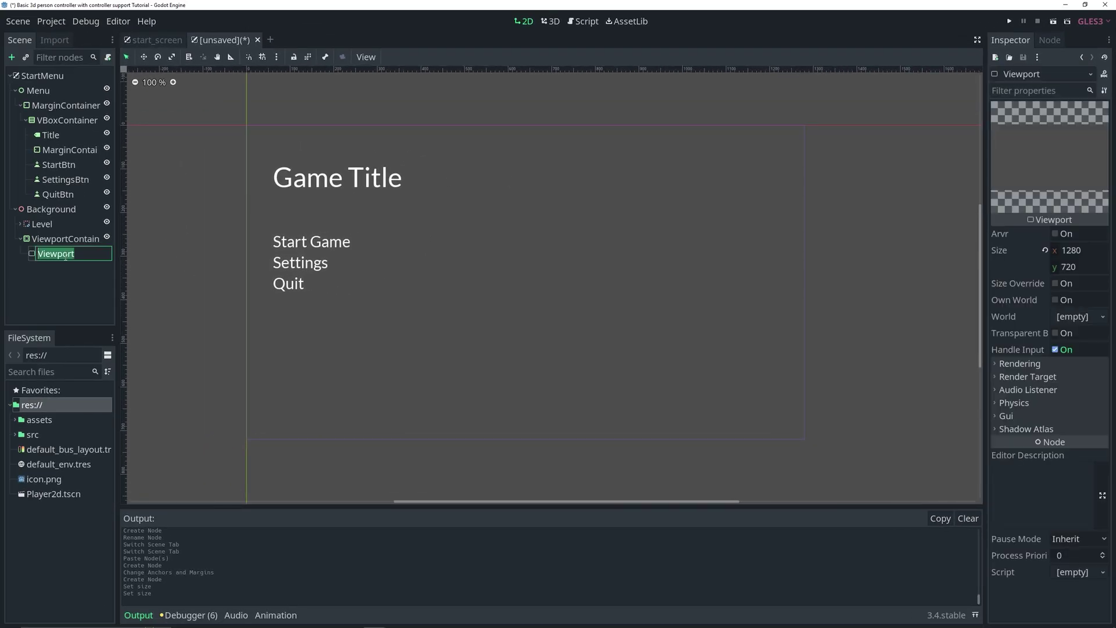
left_click(69, 295)
left_click(72, 253)
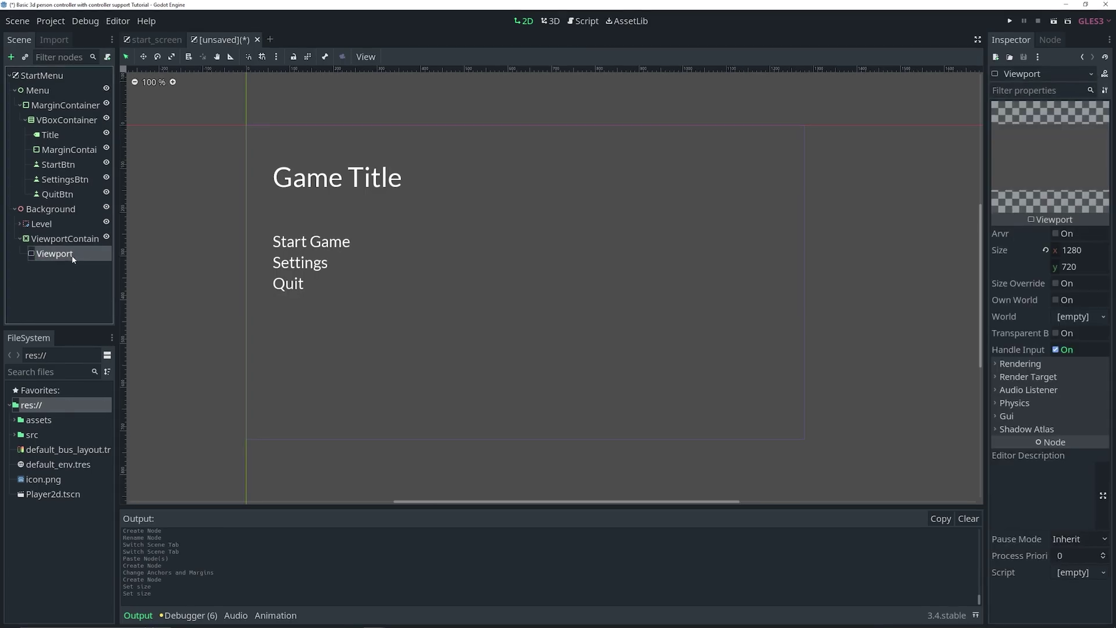
key("ctrl+a")
type("camera")
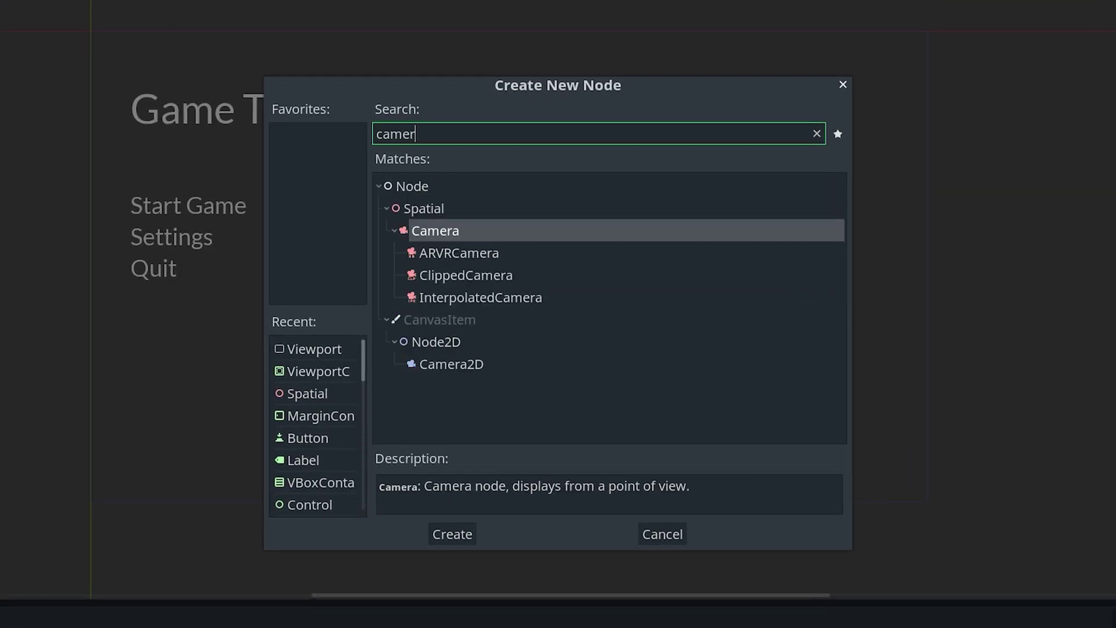
key("Return")
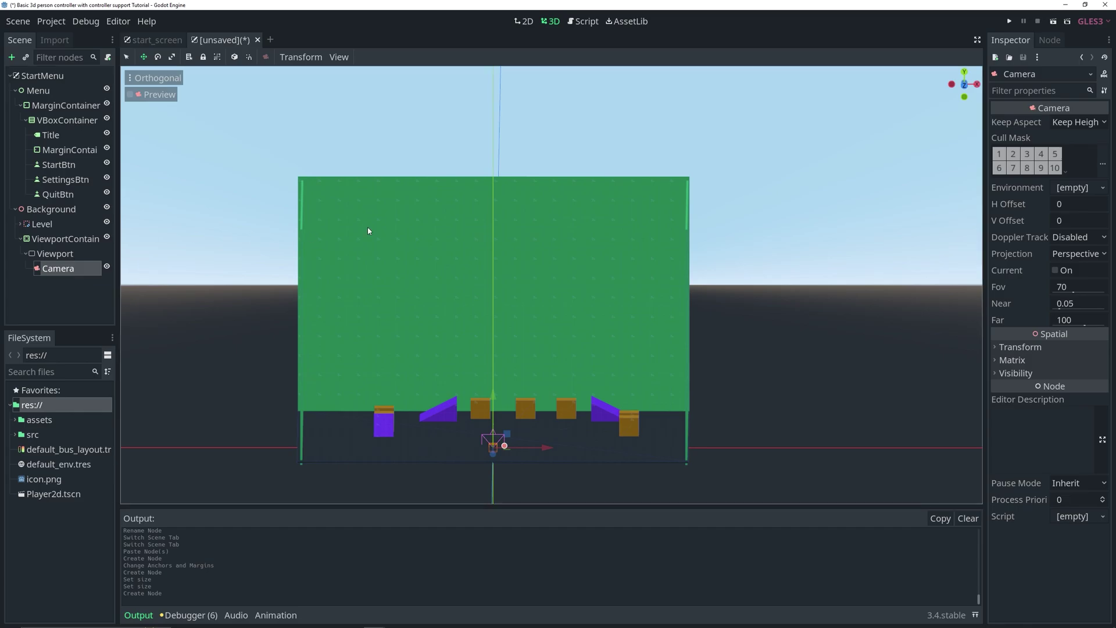
- Move the Background node above Menu under StartMenu so the level renders behind the menu
left_click(524, 22)
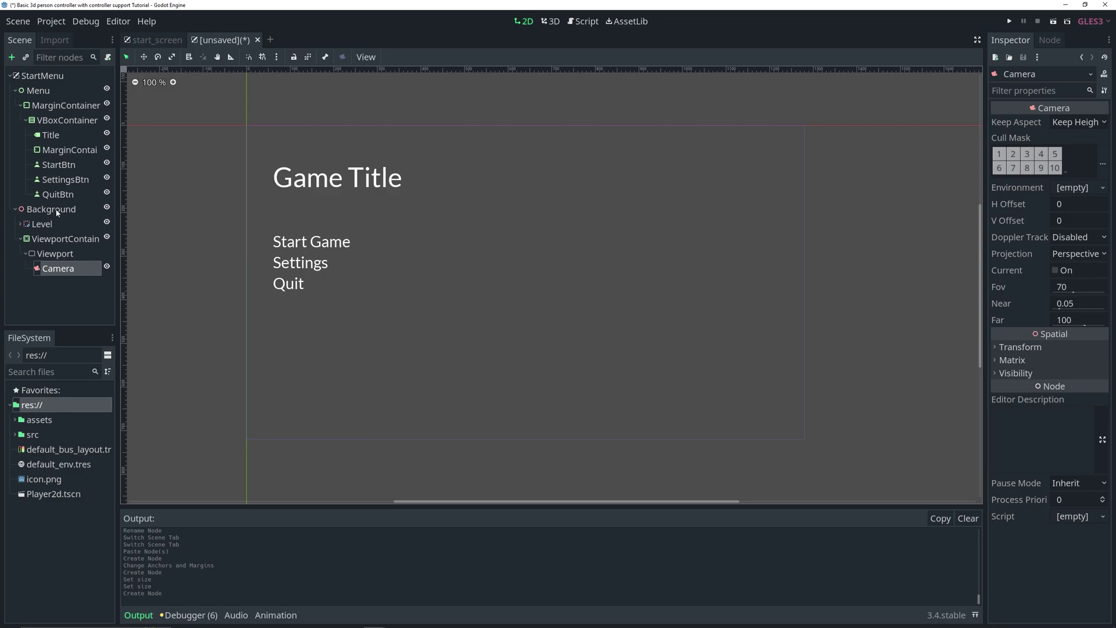
left_click_drag(57, 212, 42, 88)
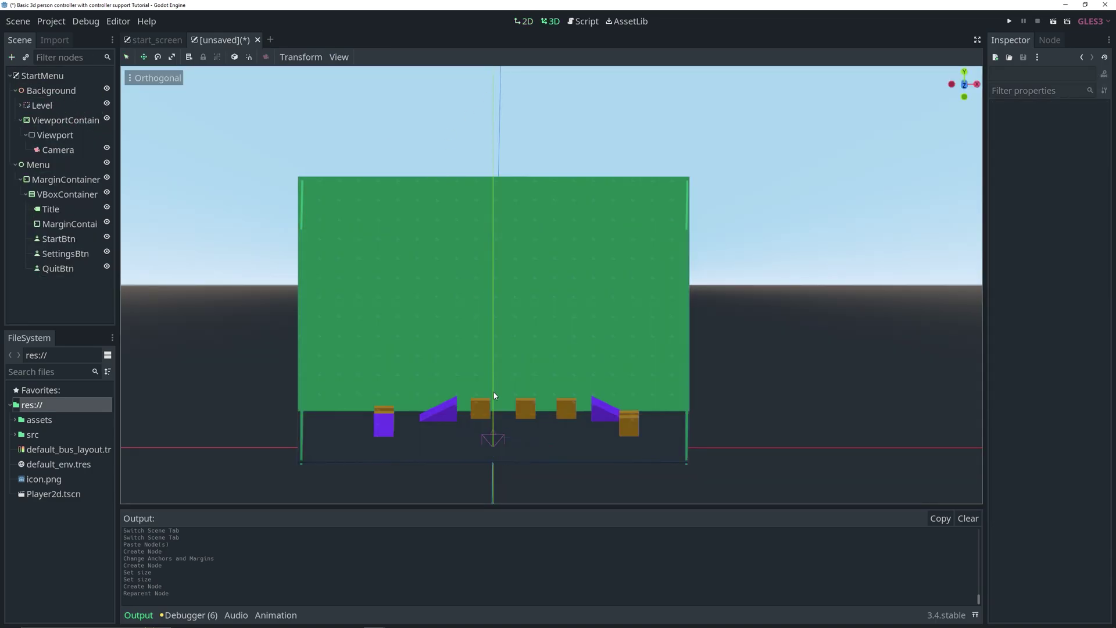
- Preview the Camera in a two-viewport layout and move it up and back to bring the level's floor into view
middle_click_drag(427, 261, 501, 288)
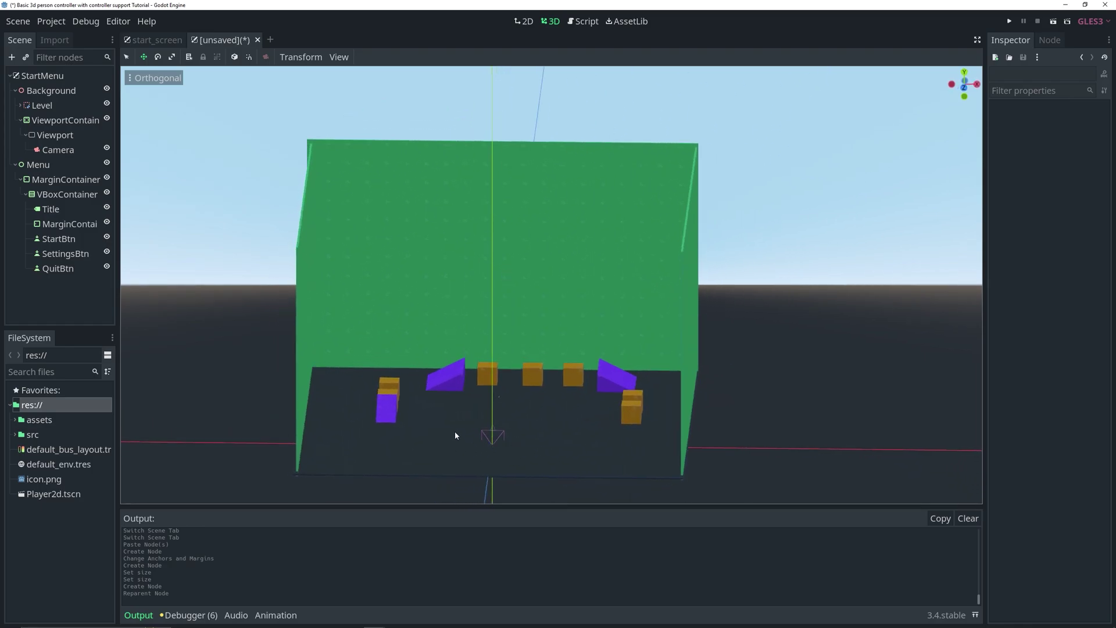
left_click(64, 150)
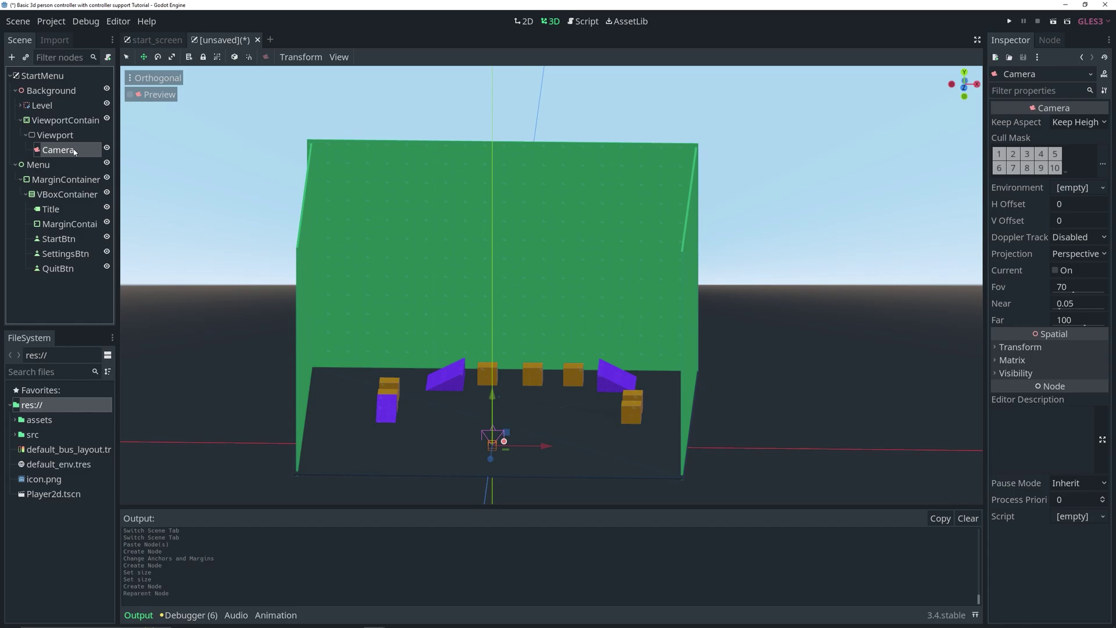
left_click(134, 97)
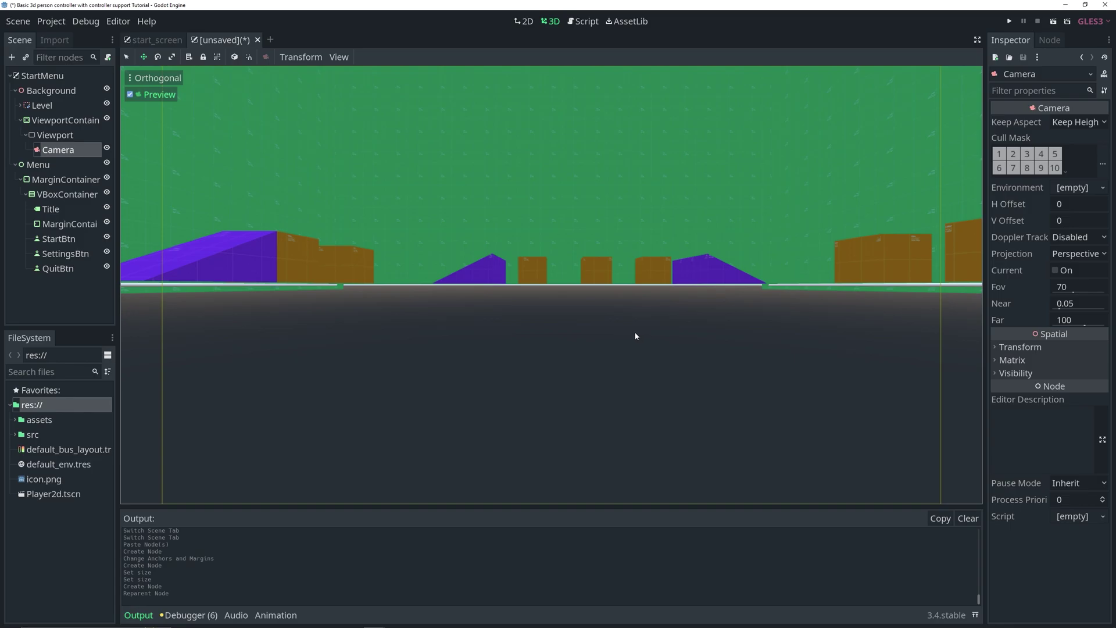
key("ctrl+2")
left_click_drag(547, 340, 538, 257)
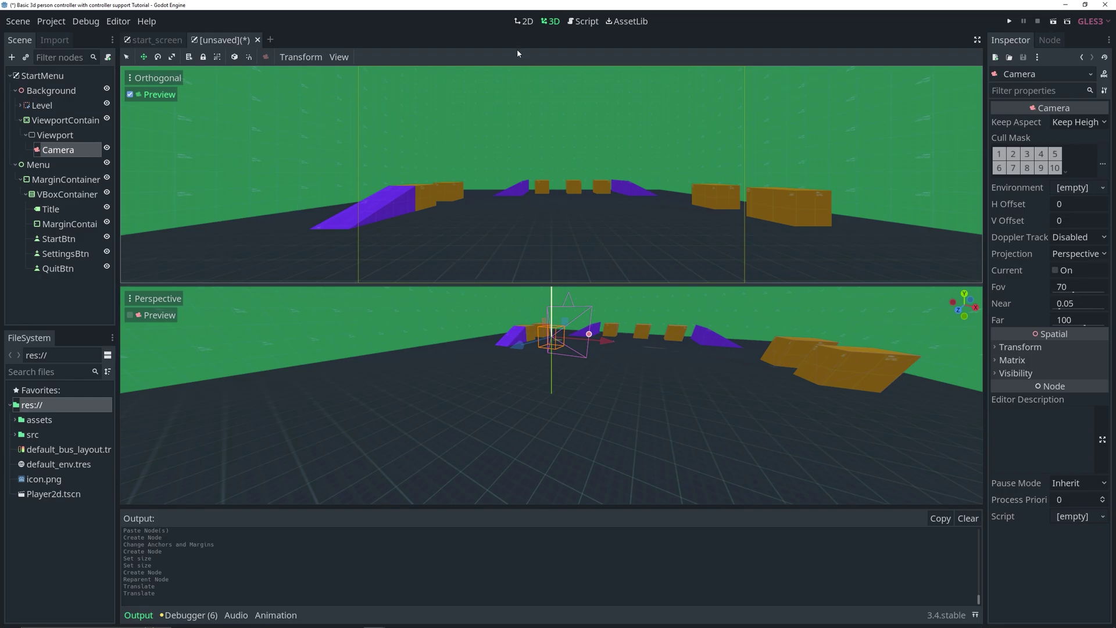
- Save the scene as StartMenu.tscn in res:// and run it to check the menu over the level background
left_click(530, 23)
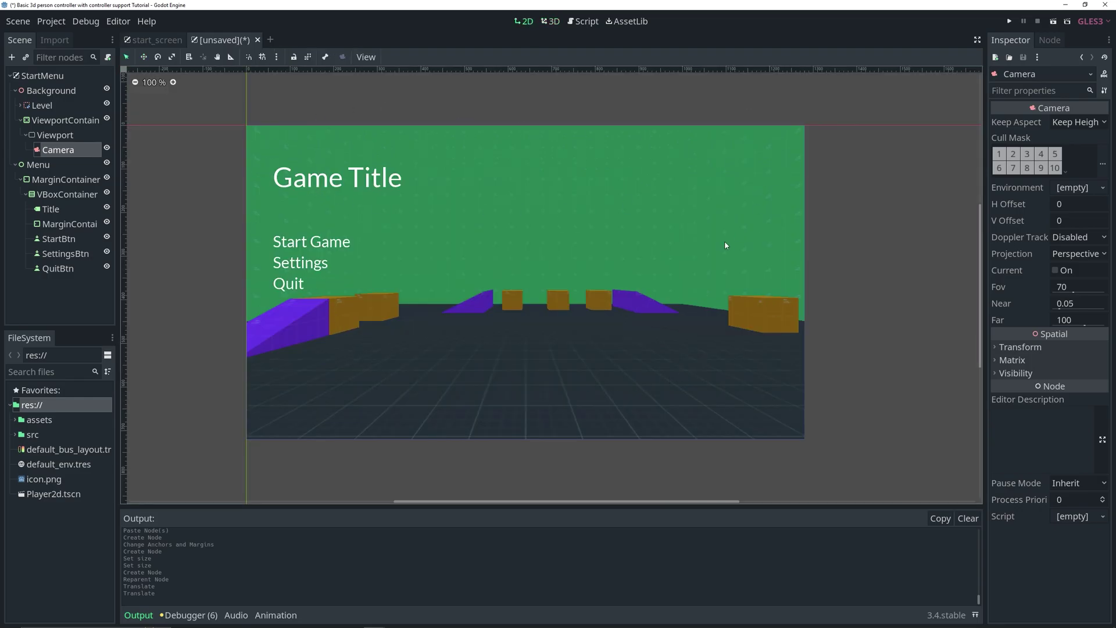
scroll(726, 244, "up", 2)
scroll(458, 261, "left", 2)
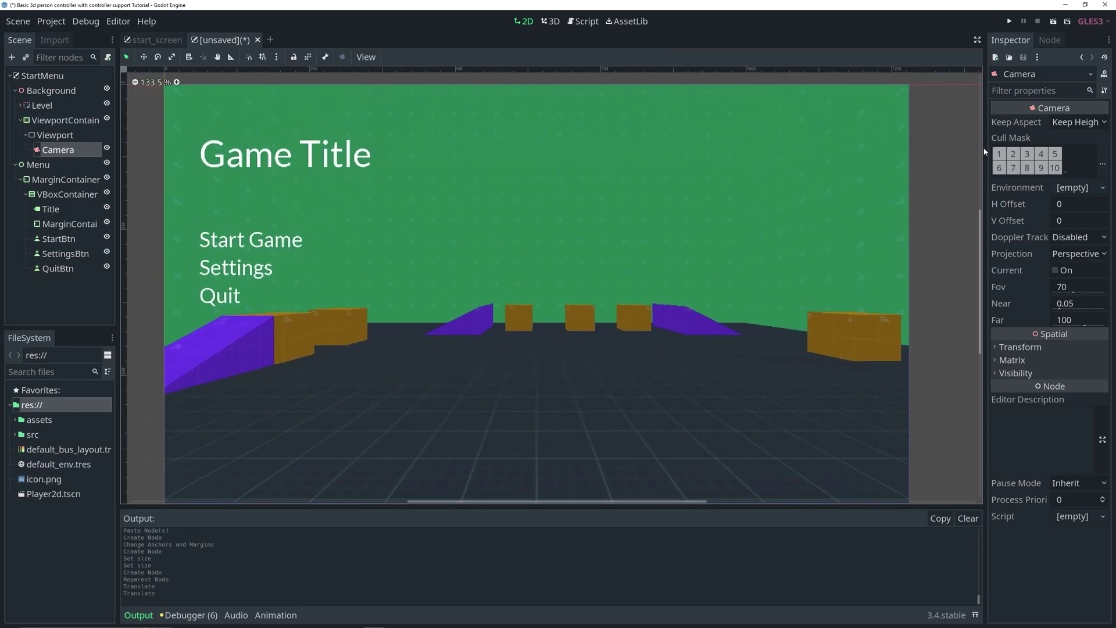
left_click(1054, 22)
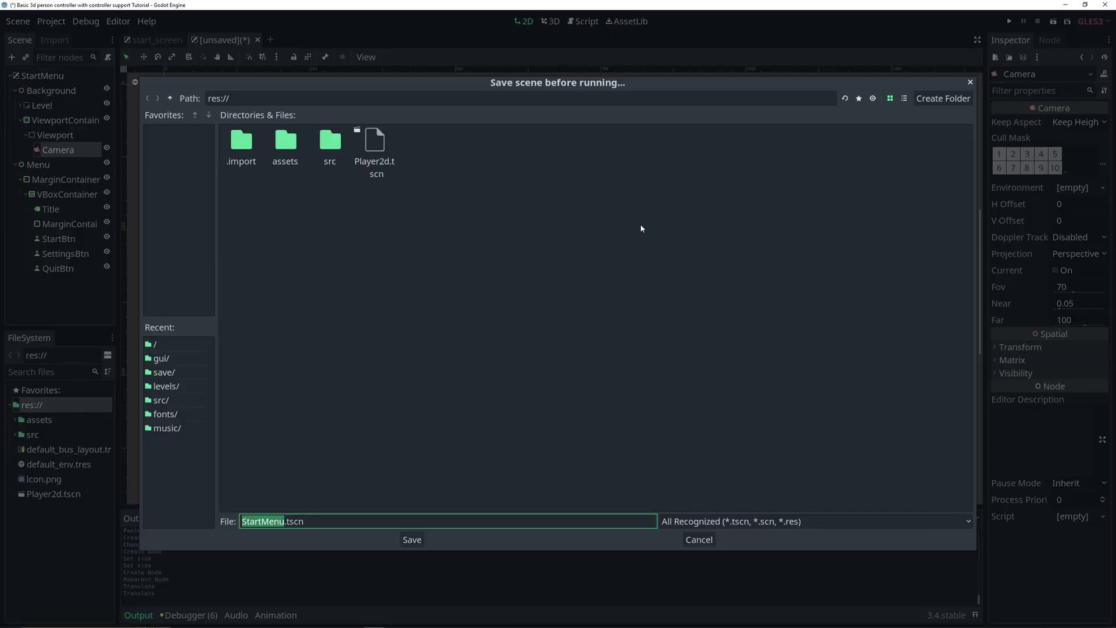
left_click(412, 540)
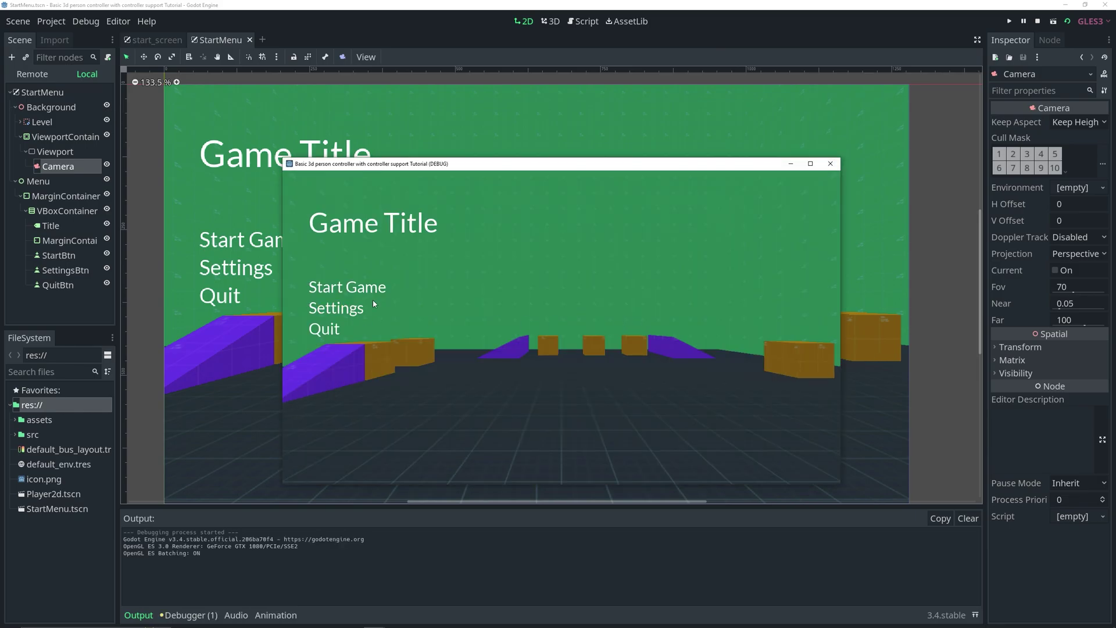
- Maximize the running StartMenu window to check the menu layout at full size and close the game
left_click(810, 163)
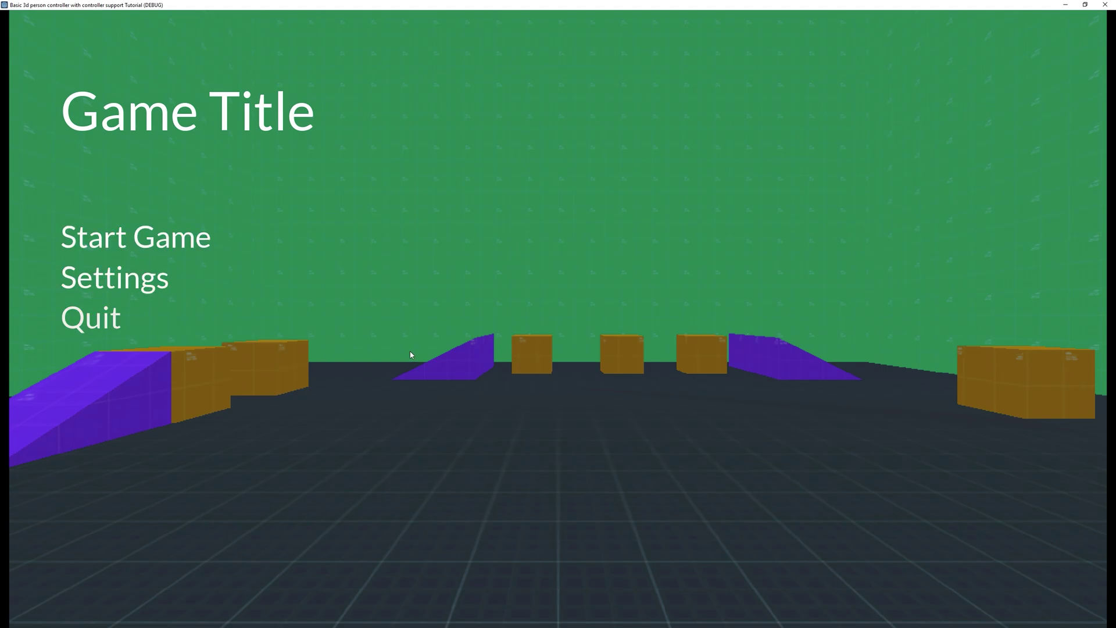
key("alt+F4")
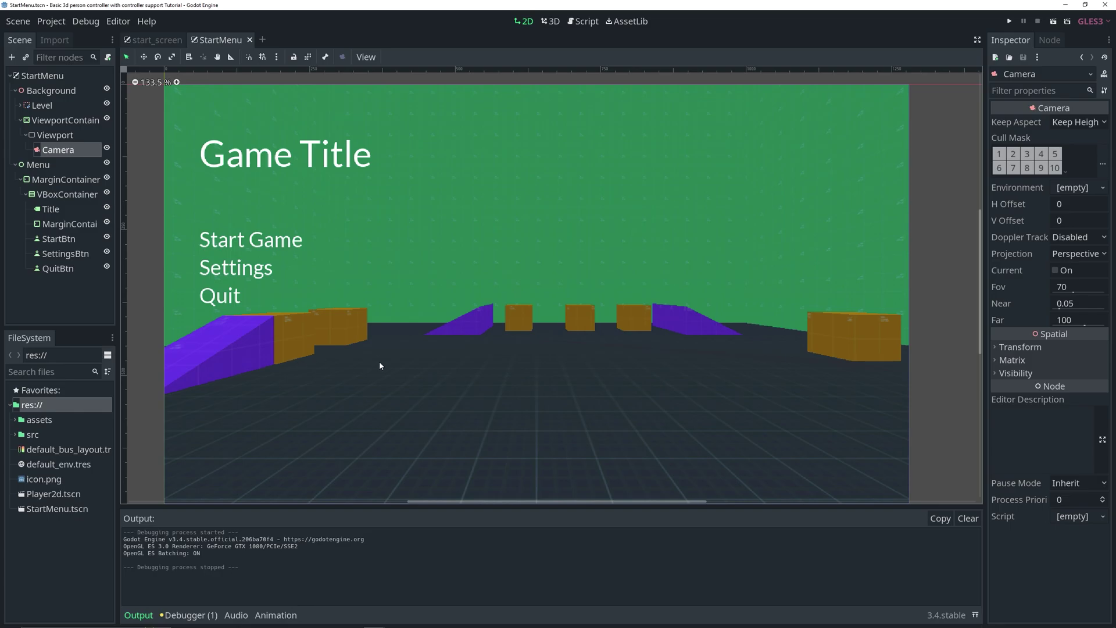
scroll(379, 361, "down", 3)
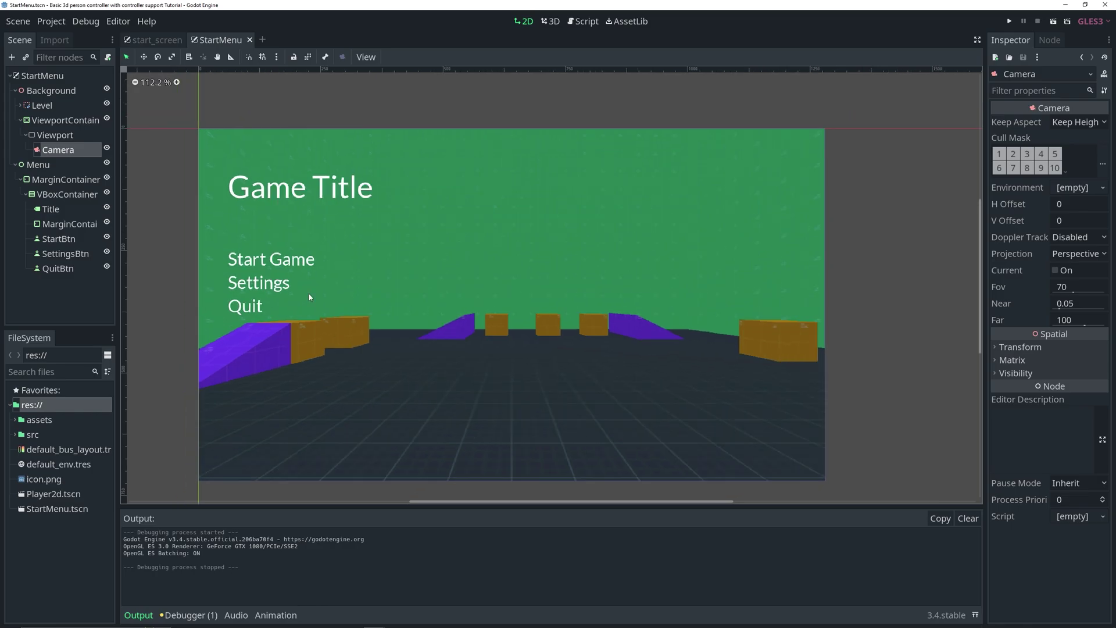
- Run the finished start_screen scene to view its menu for comparison and quit it with its Exit option
left_click(160, 41)
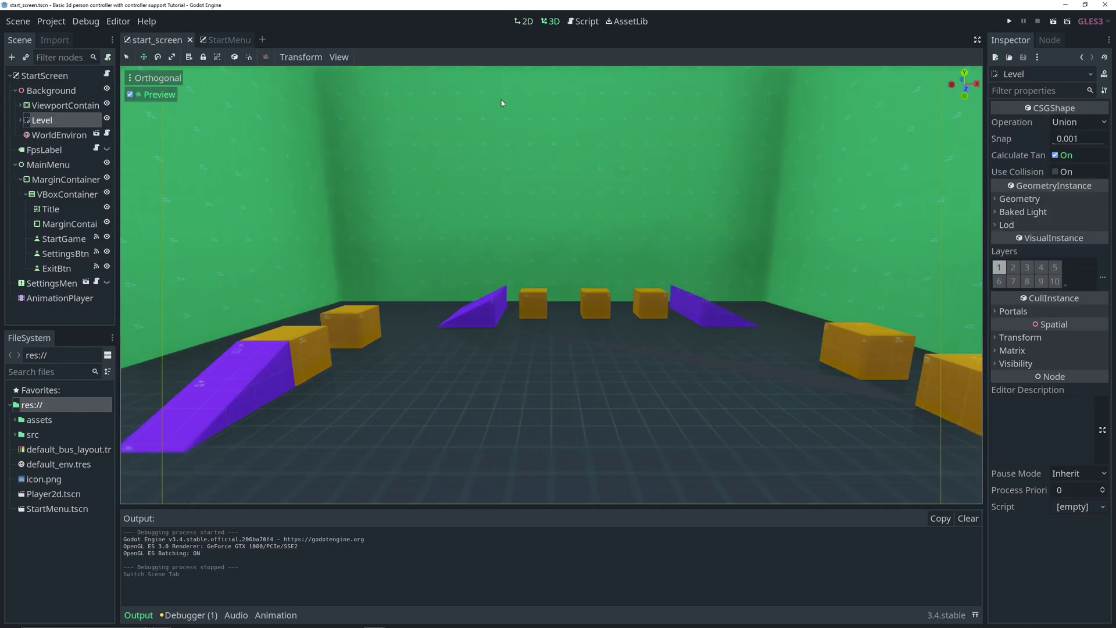
left_click(1054, 22)
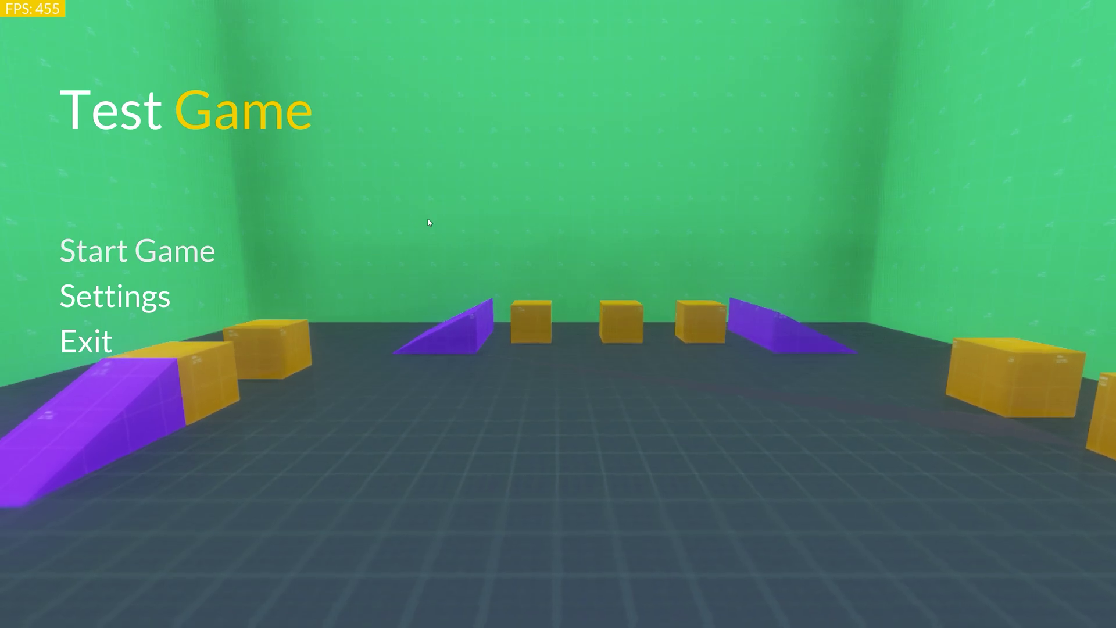
left_click(85, 346)
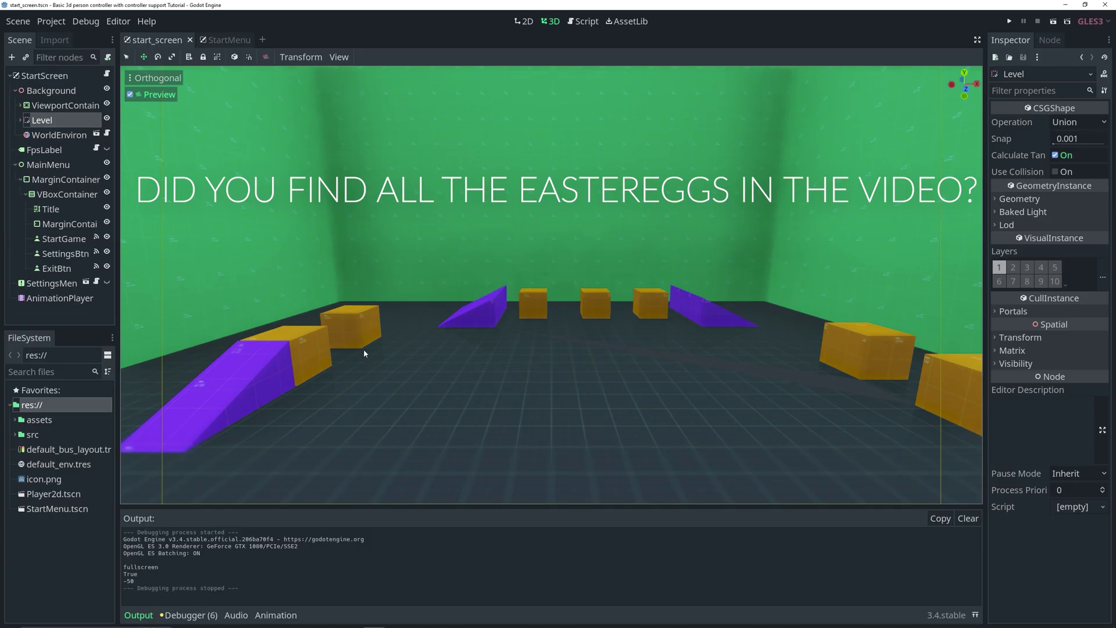